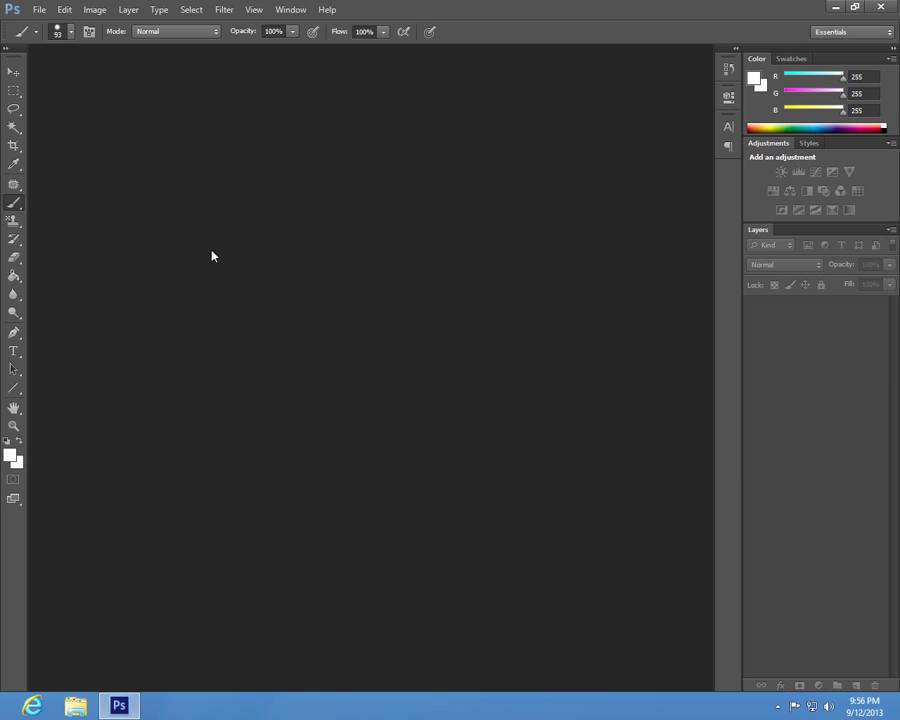
# Preview the 30-31, 32-33 and 34-35 scans on the desktop, then maximise Photoshop again.
pyautogui.doubleClick(721, 17)
pyautogui.moveTo(378, 210); pyautogui.dragTo(601, 97)
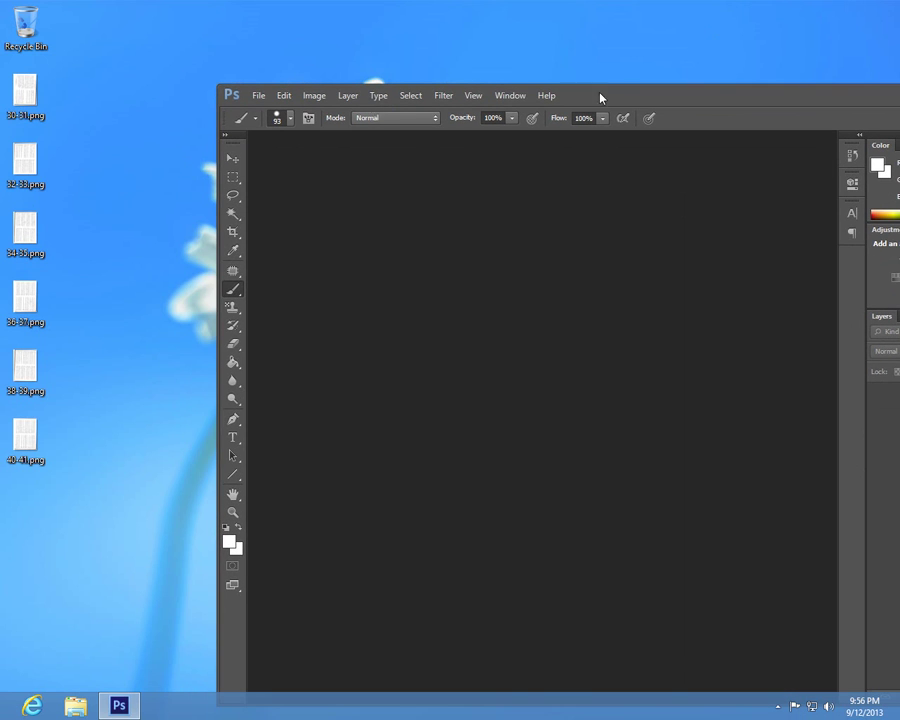
pyautogui.doubleClick(30, 92)
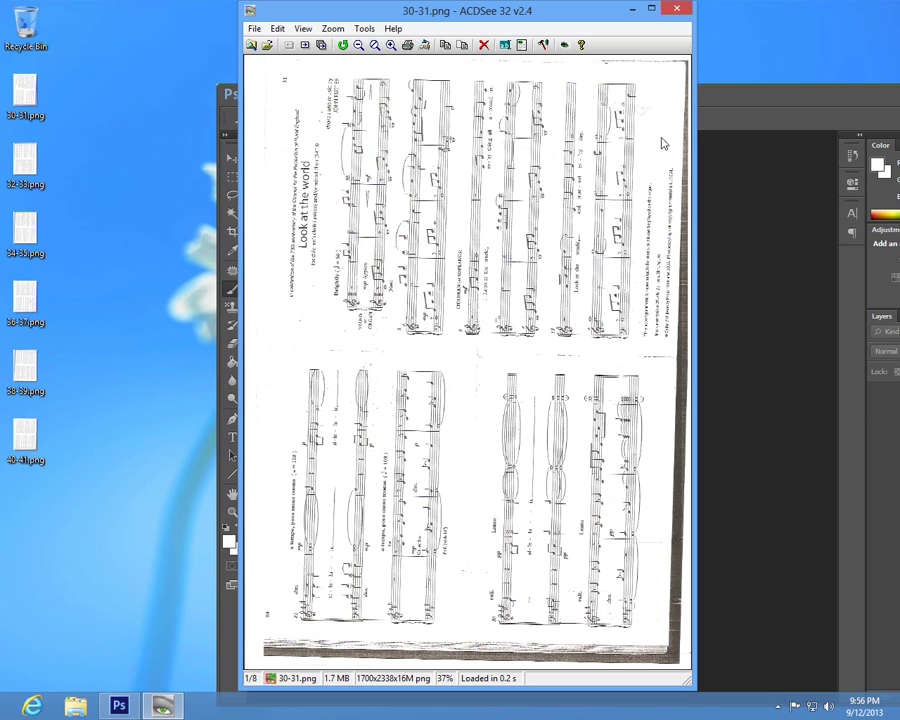
pyautogui.click(305, 46)
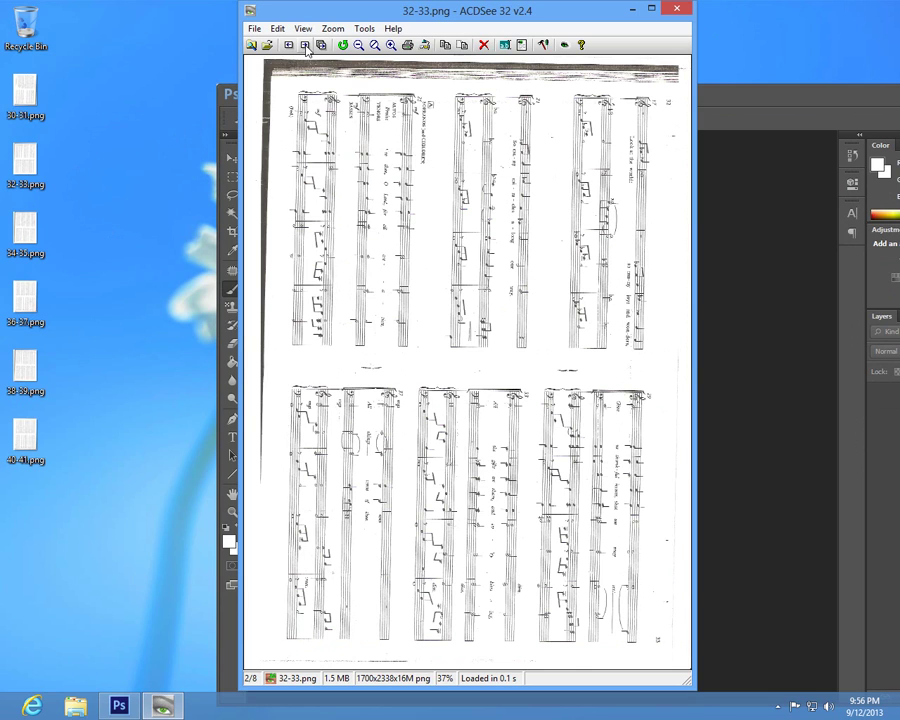
pyautogui.click(306, 47)
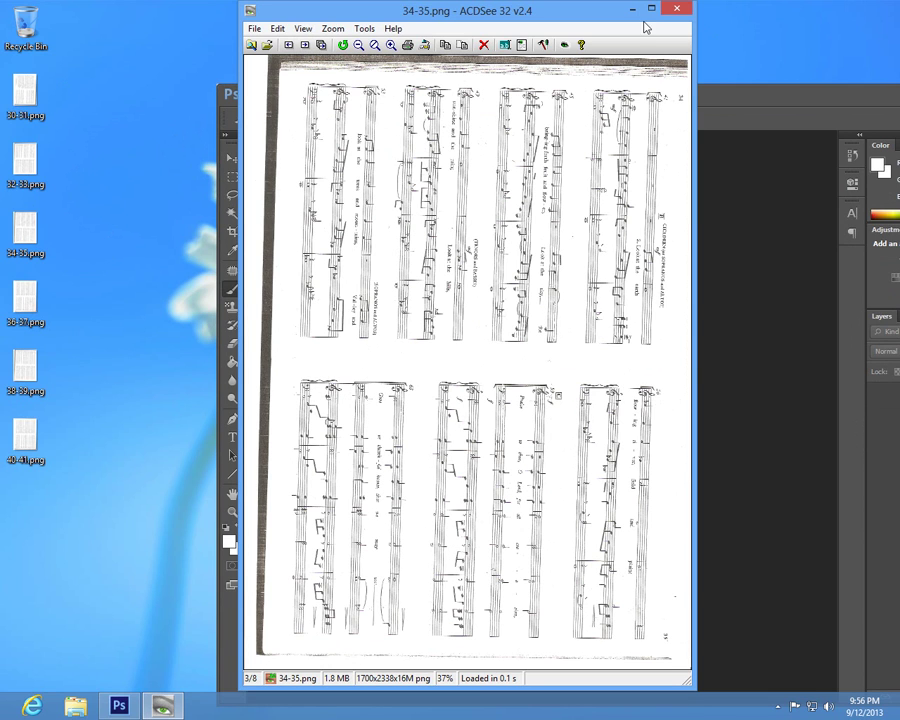
pyautogui.click(677, 8)
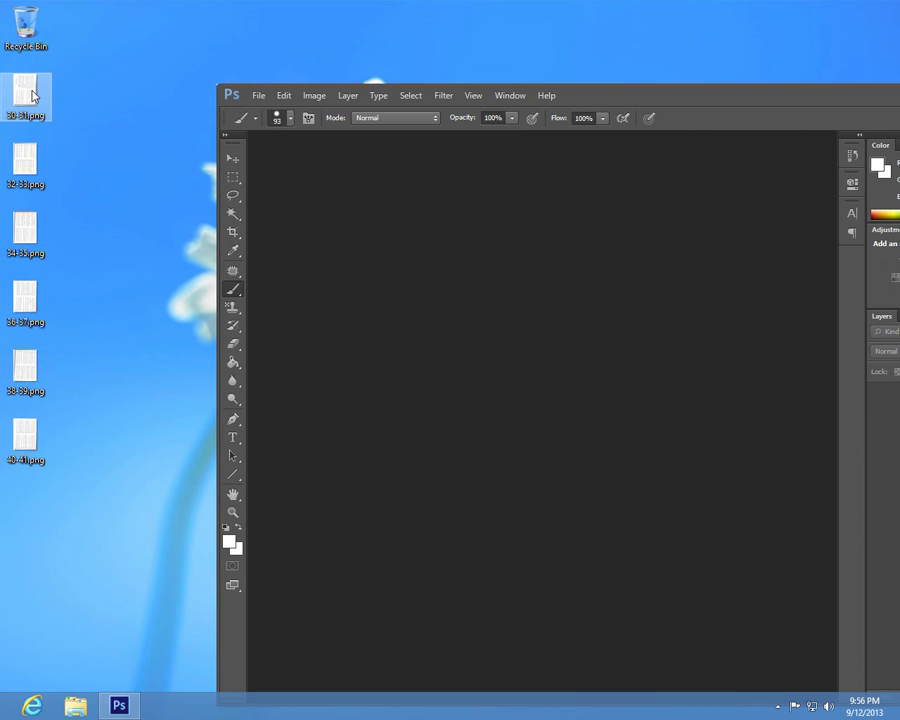
pyautogui.doubleClick(630, 97)
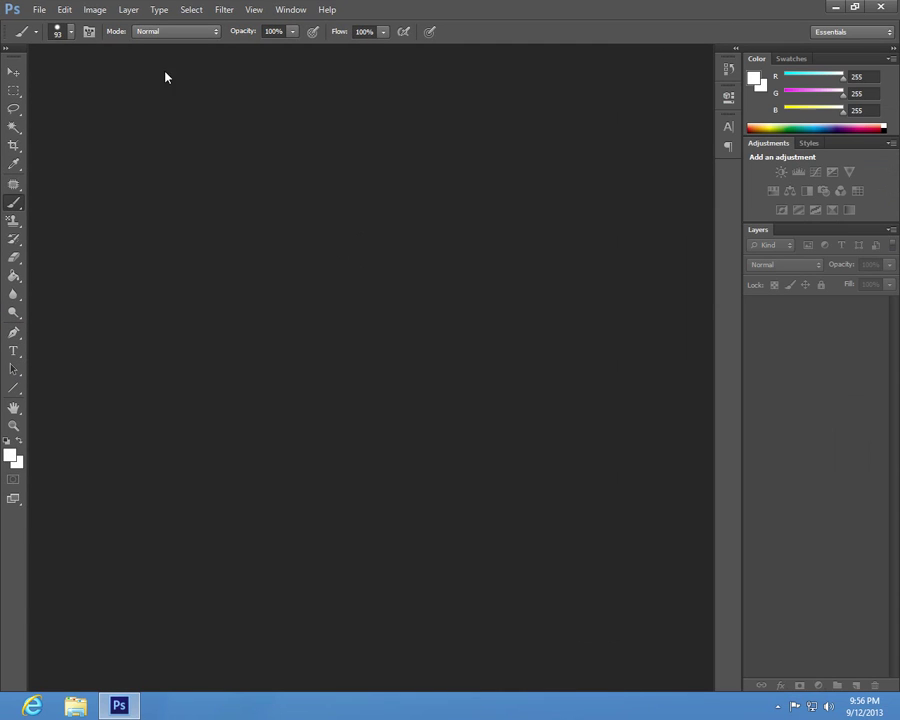
# Open the 30-31.png score scan from the desktop.
pyautogui.click(40, 10)
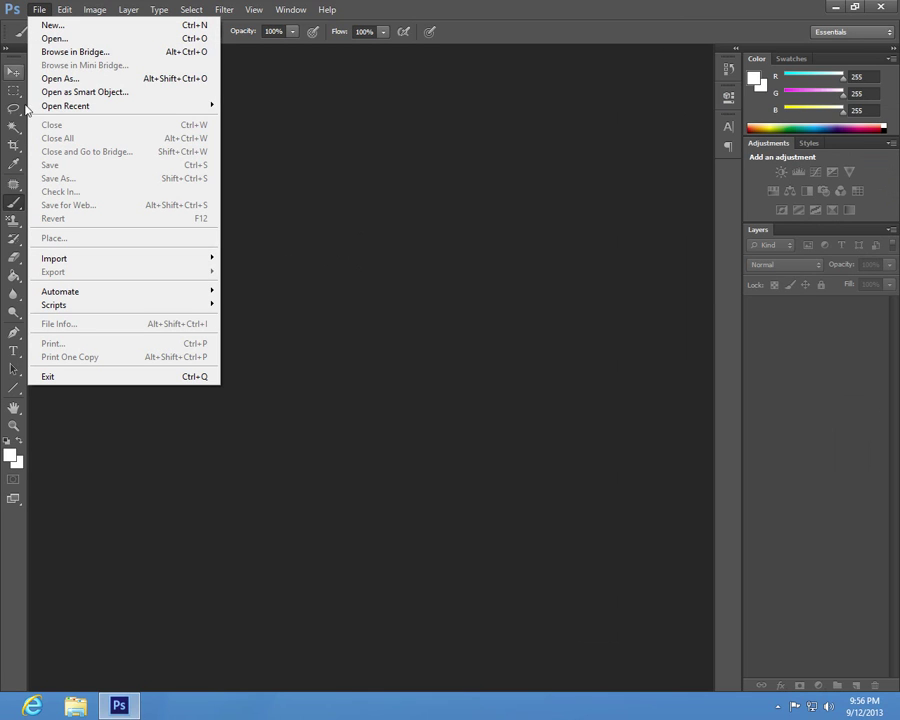
pyautogui.click(60, 38)
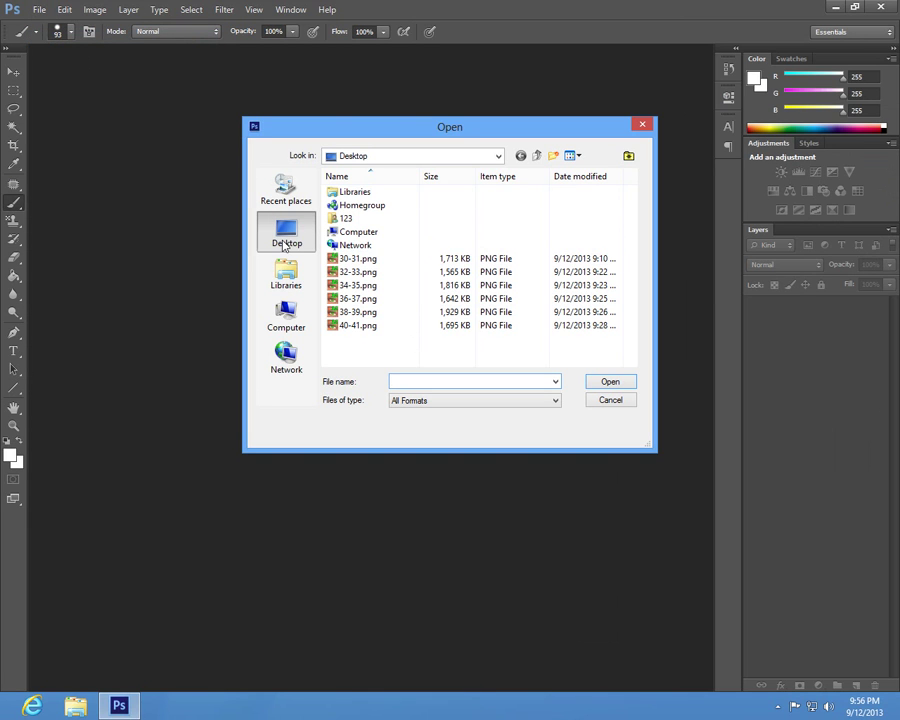
pyautogui.click(348, 263)
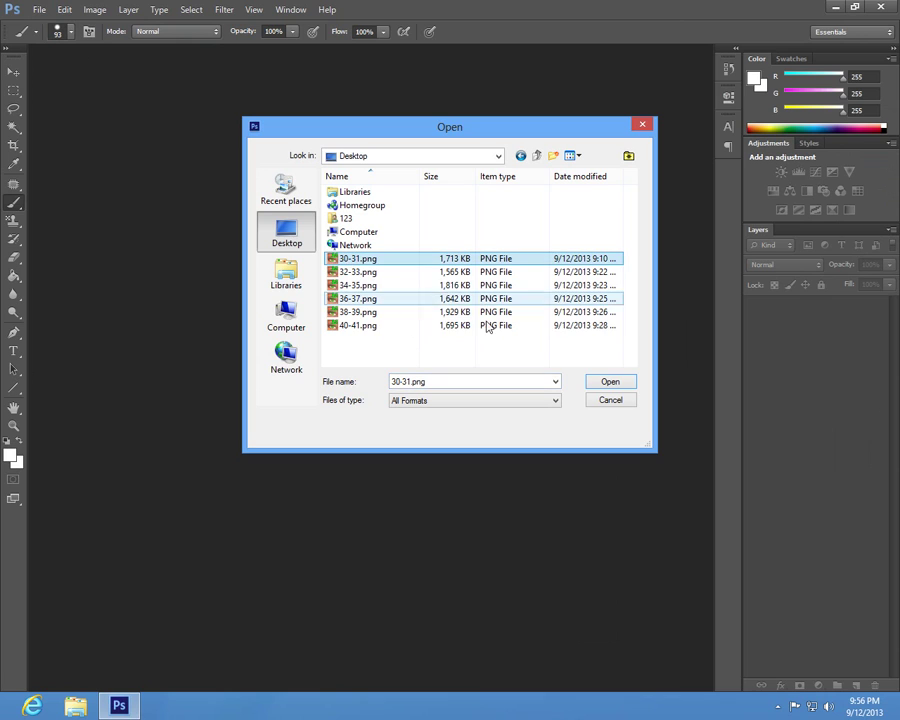
pyautogui.click(610, 382)
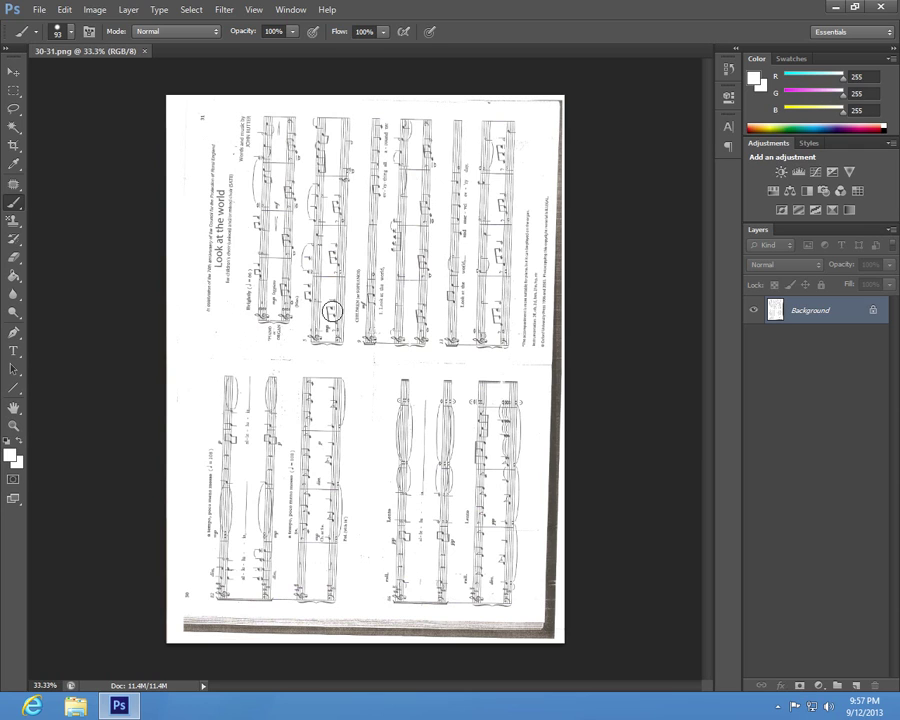
# Rotate the 30-31.png spread 90° clockwise so both pages read upright.
pyautogui.click(65, 10)
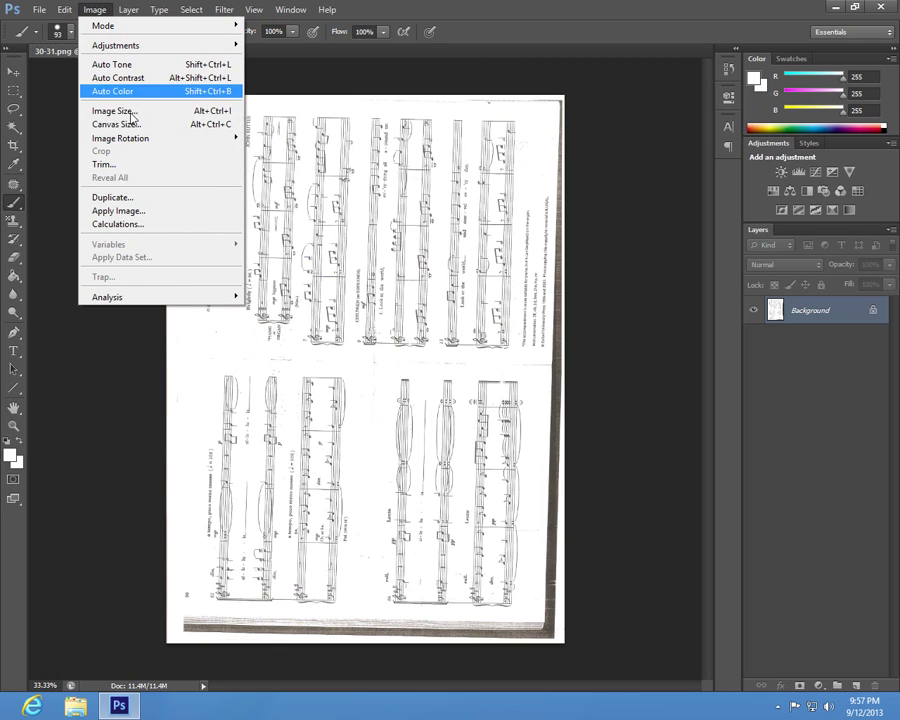
pyautogui.moveTo(121, 138)
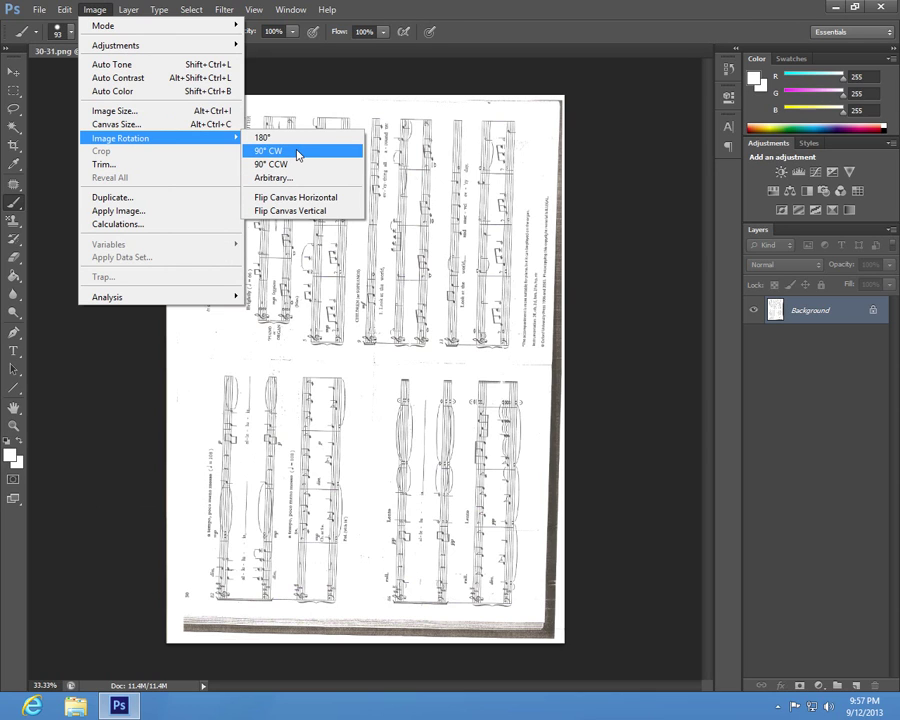
pyautogui.click(294, 151)
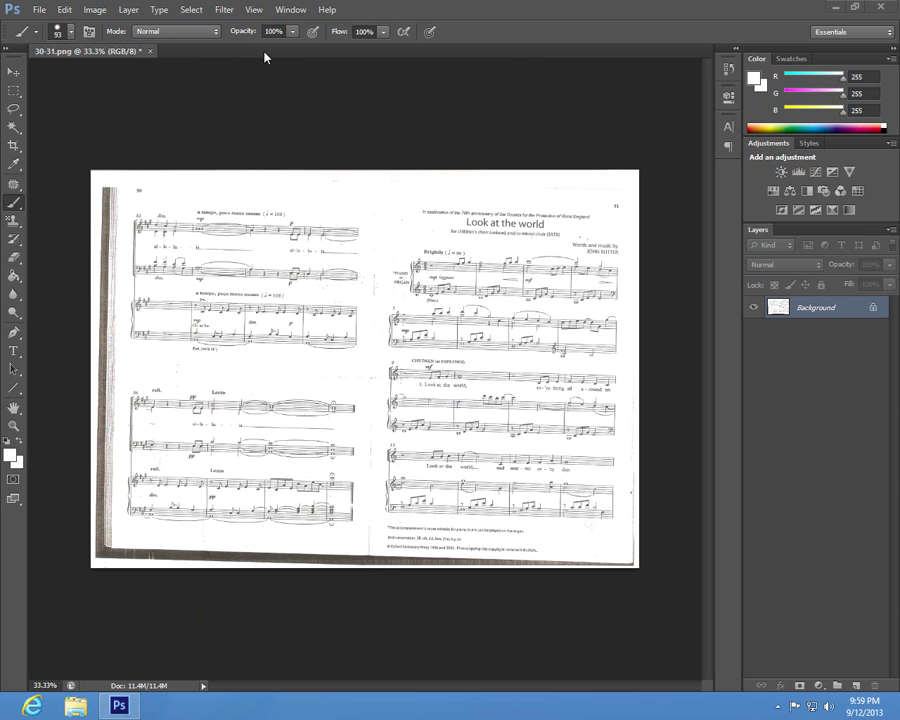
# Show the grid over the score and zoom in on the staves to judge their tilt.
pyautogui.click(254, 10)
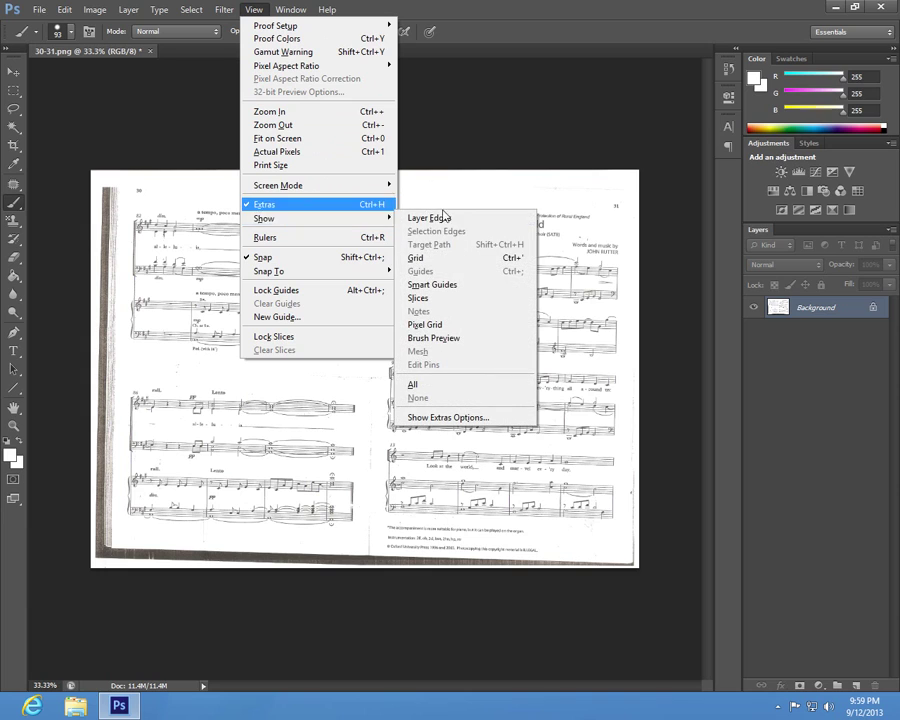
pyautogui.moveTo(300, 218)
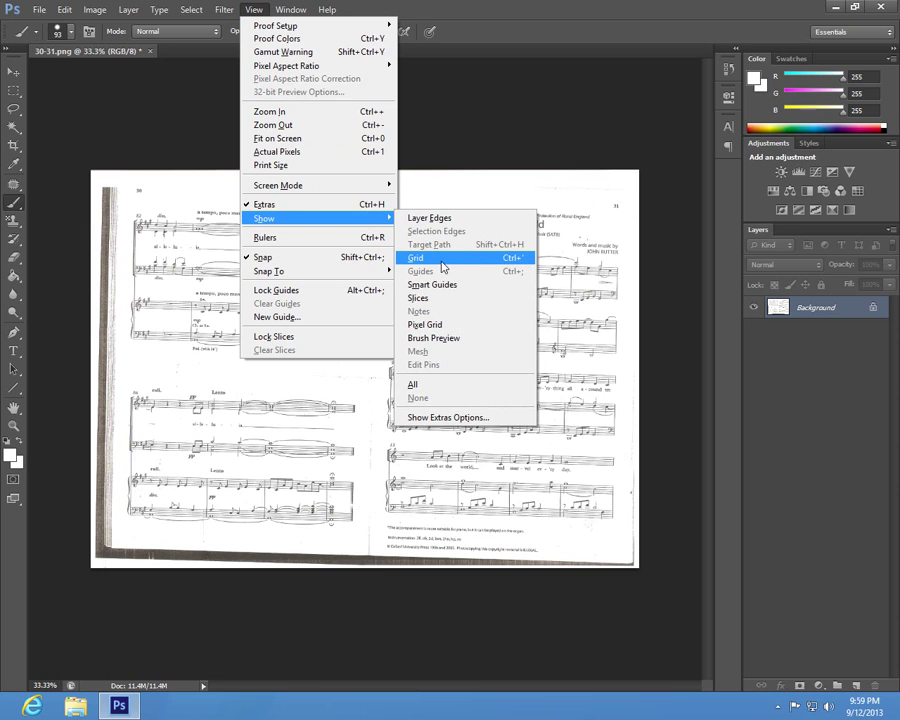
pyautogui.click(490, 262)
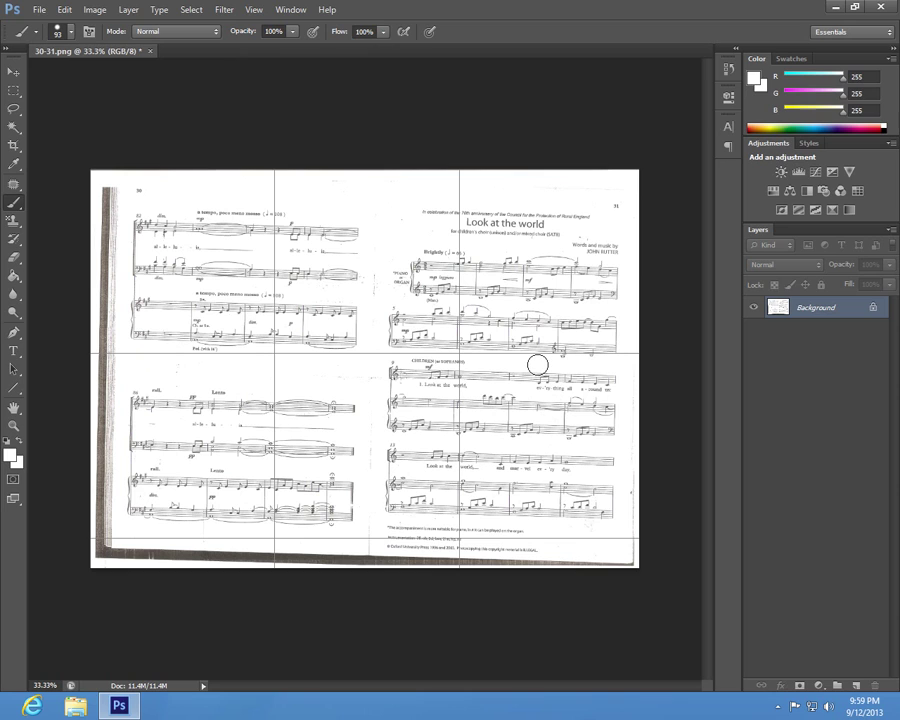
pyautogui.scroll(1, 537, 365)
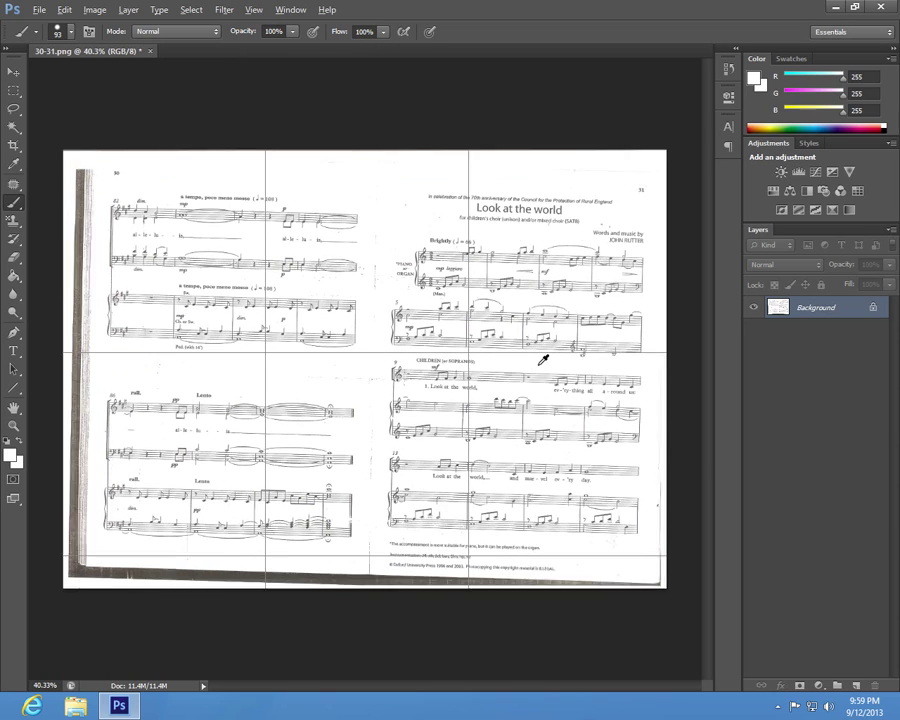
pyautogui.scroll(2, 538, 356)
pyautogui.scroll(1, 538, 356)
pyautogui.scroll(1, 538, 356)
pyautogui.scroll(1, 543, 363)
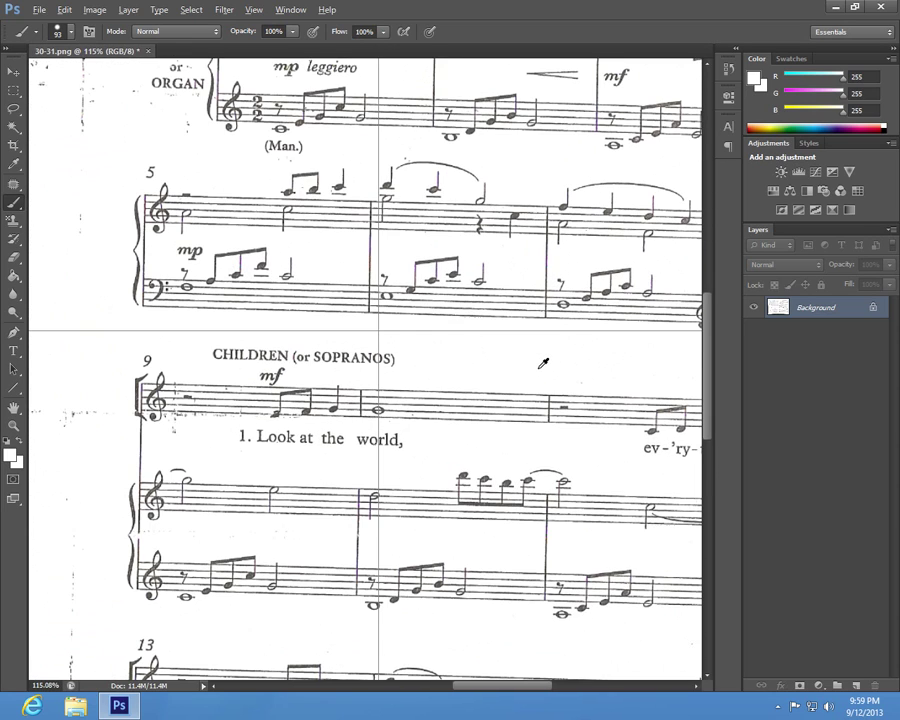
pyautogui.press('alt')
pyautogui.press('alt')
pyautogui.moveTo(562, 300); pyautogui.dragTo(536, 311)
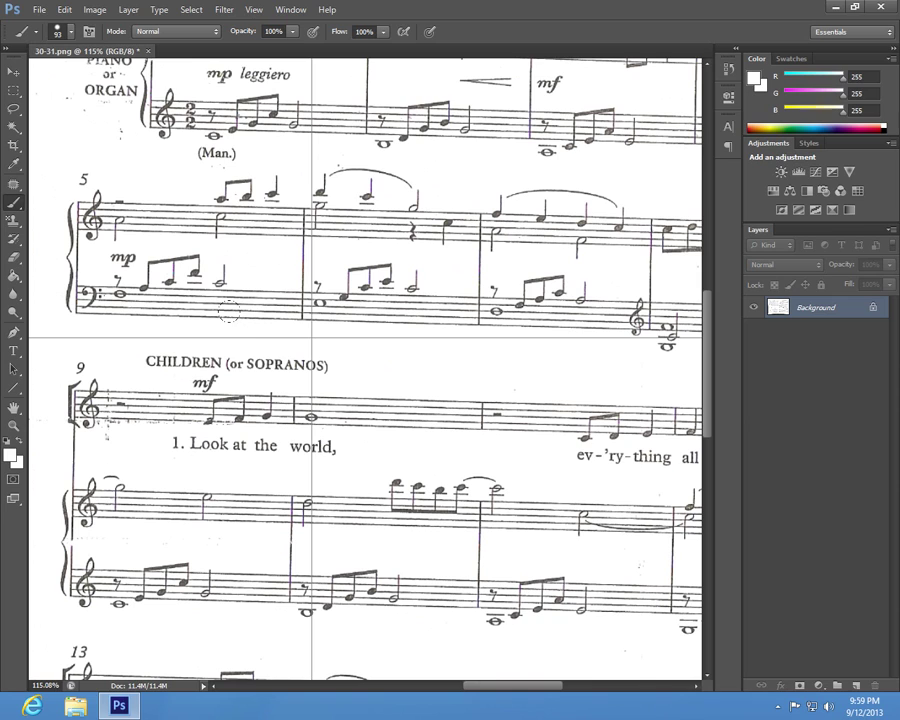
# Straighten the scan with a 1.8° counterclockwise arbitrary rotation and inspect the staves.
pyautogui.click(95, 11)
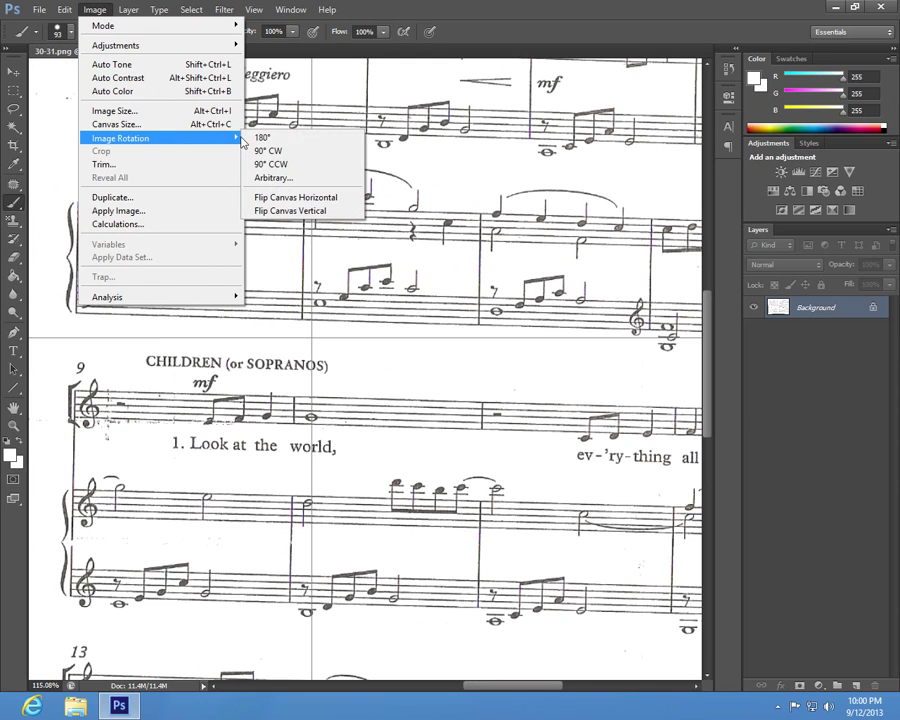
pyautogui.moveTo(121, 138)
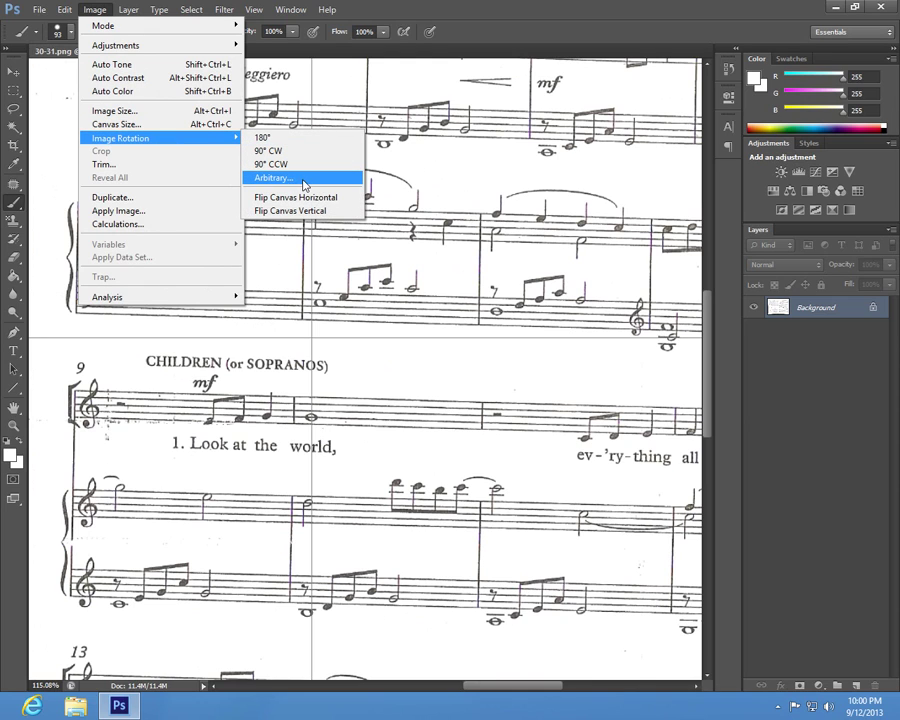
pyautogui.click(305, 183)
pyautogui.write('1.8')
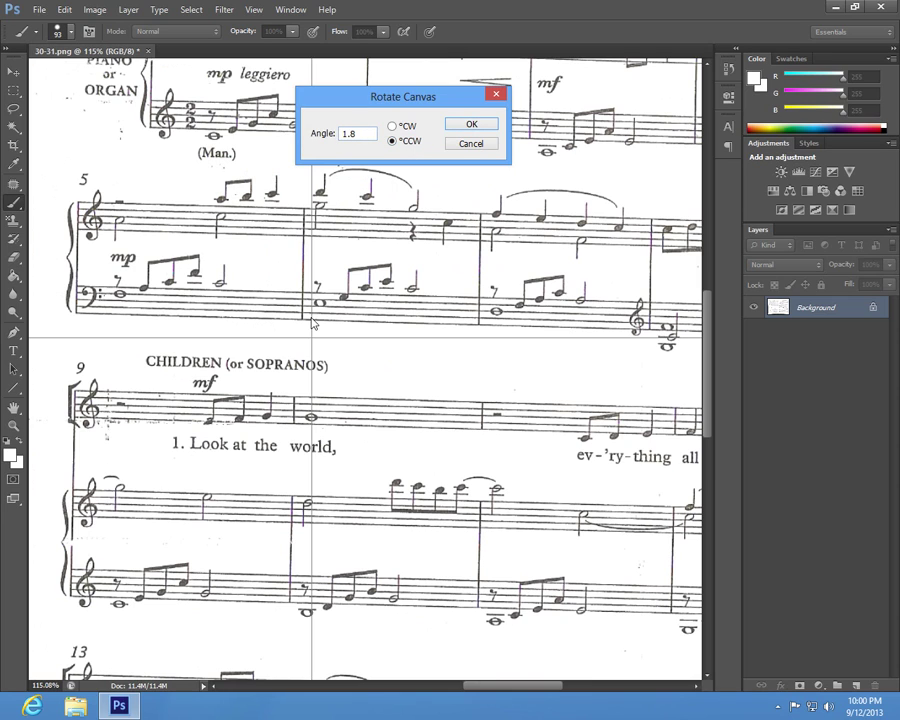
pyautogui.click(470, 125)
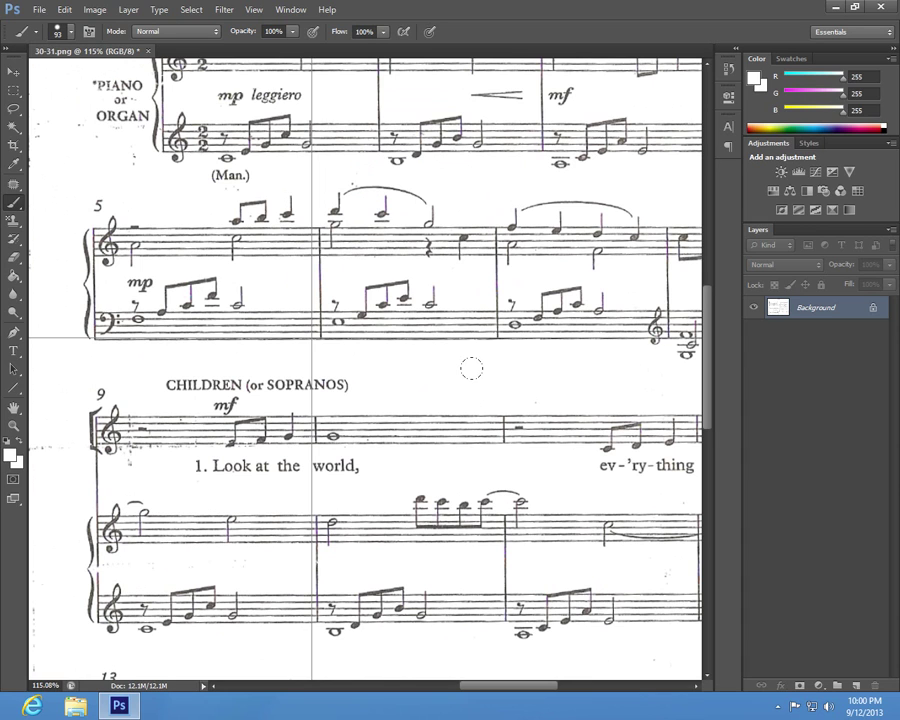
pyautogui.moveTo(470, 366)
pyautogui.mouseDown()
pyautogui.moveTo(458, 340)
pyautogui.moveTo(466, 364)
pyautogui.moveTo(60, 330)
pyautogui.mouseUp()
pyautogui.moveTo(458, 322)
pyautogui.mouseDown()
pyautogui.moveTo(262, 336)
pyautogui.moveTo(598, 356)
pyautogui.mouseUp()
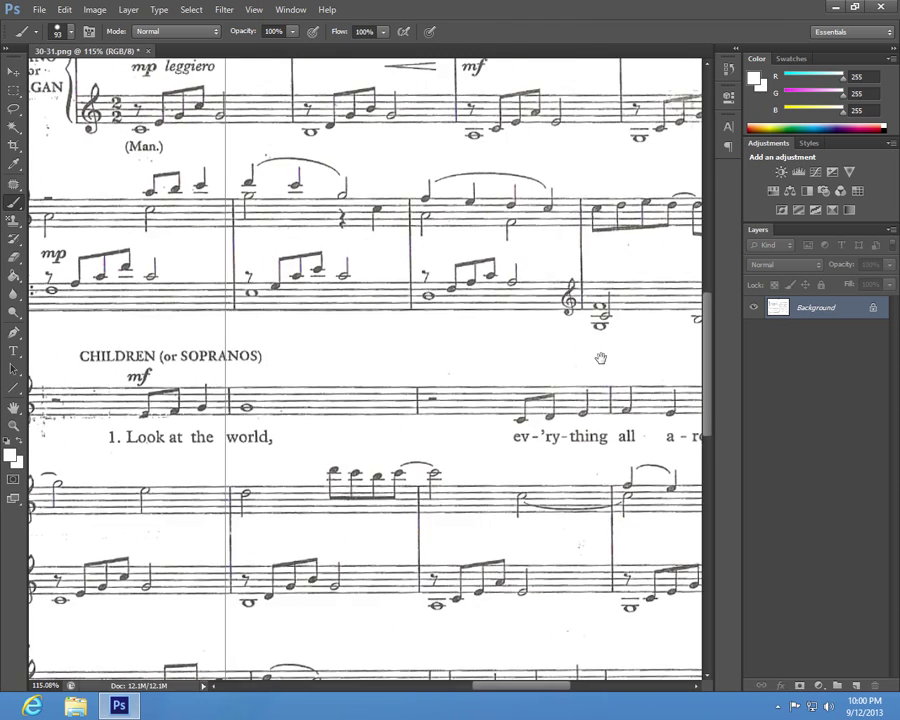
pyautogui.moveTo(133, 374)
pyautogui.mouseDown()
pyautogui.moveTo(195, 366)
pyautogui.moveTo(182, 350)
pyautogui.mouseUp()
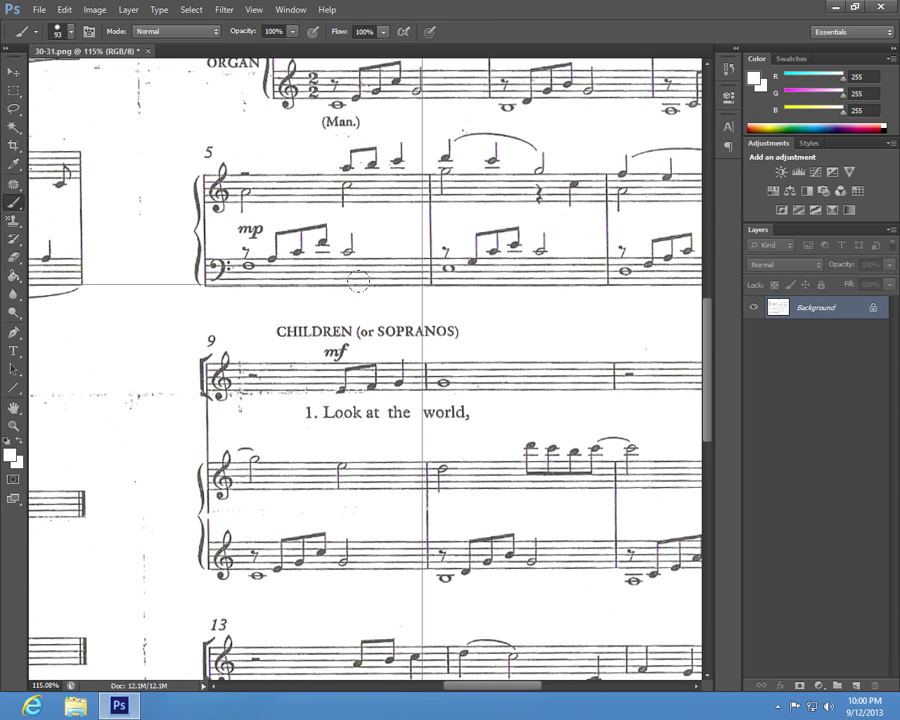
# Zoom out, hide the grid, and undo a trial white stroke over the '1.'.
pyautogui.scroll(-3, 371, 263)
pyautogui.scroll(-2, 385, 266)
pyautogui.scroll(-2, 385, 268)
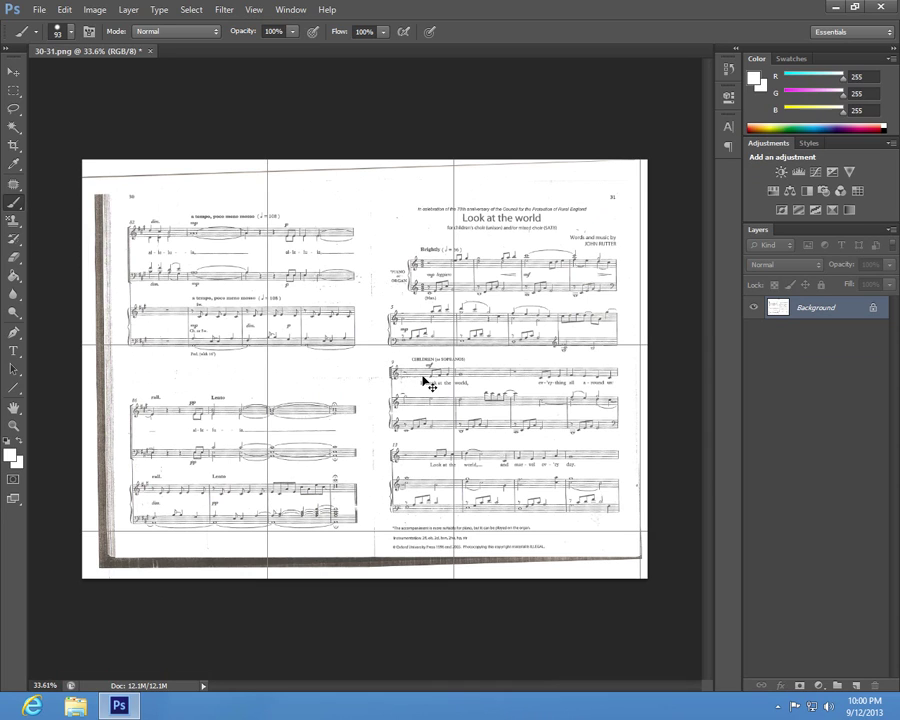
pyautogui.hotkey('ctrl', ';')
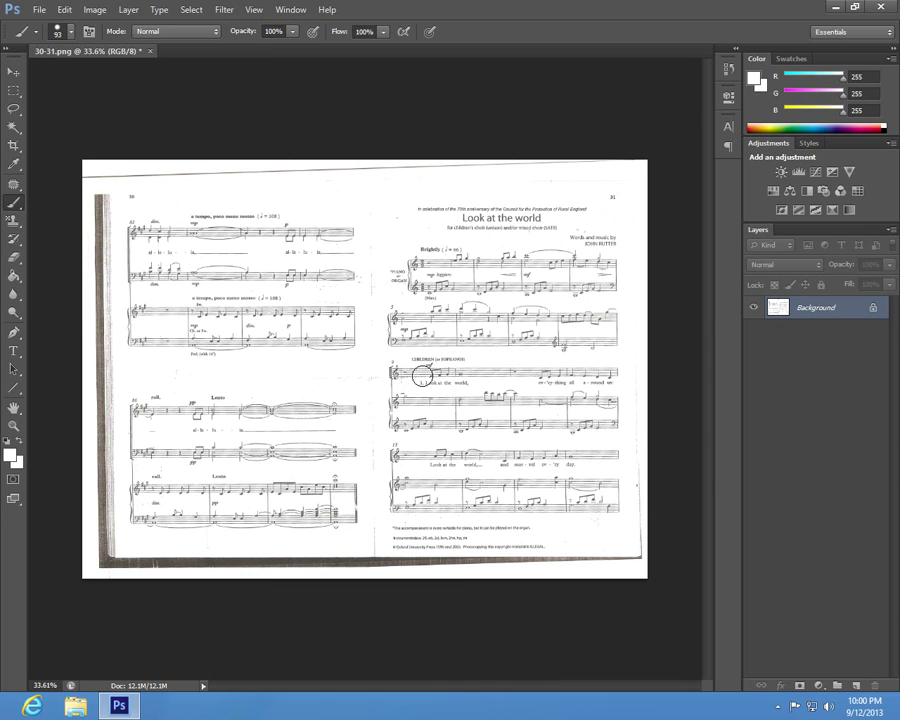
pyautogui.moveTo(422, 376); pyautogui.dragTo(416, 384)
pyautogui.hotkey('ctrl', 'z')
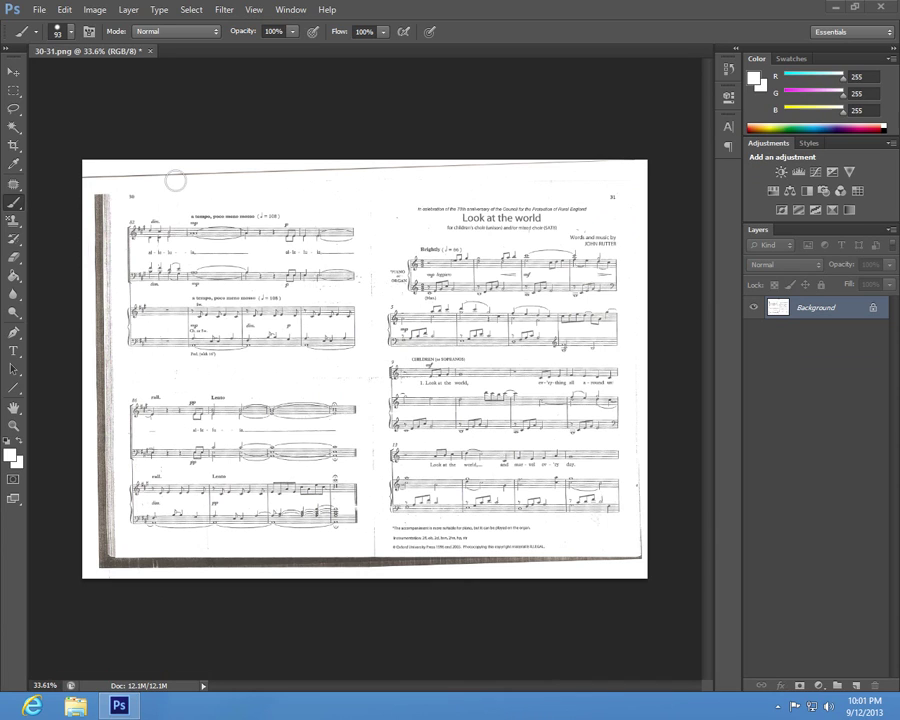
pyautogui.click(97, 11)
pyautogui.moveTo(116, 45)
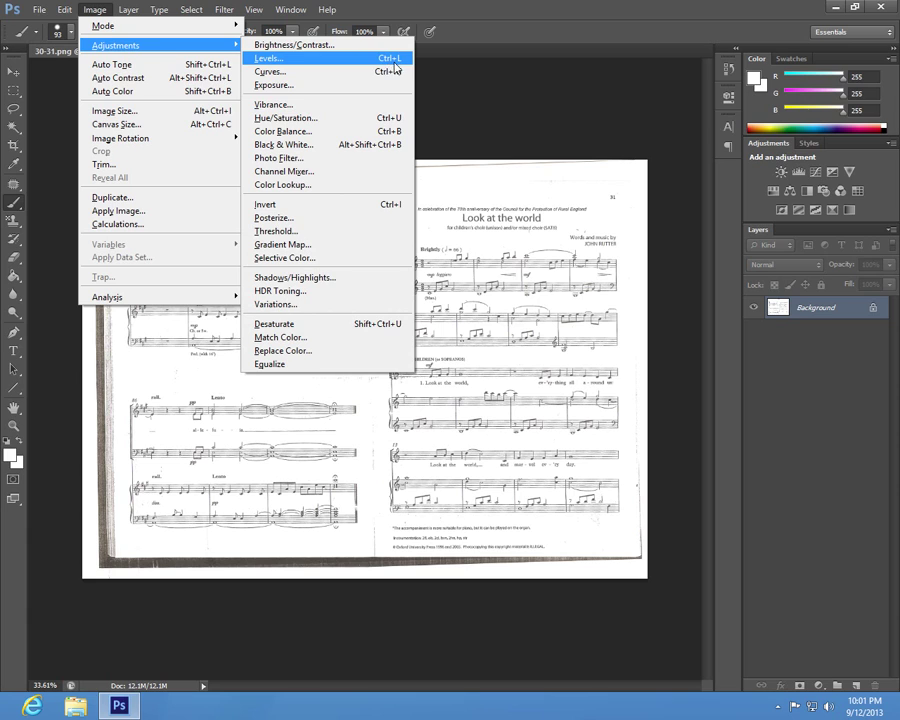
# Darken the notation with a Levels midtone of 0.32, comparing the preview before applying.
pyautogui.click(311, 60)
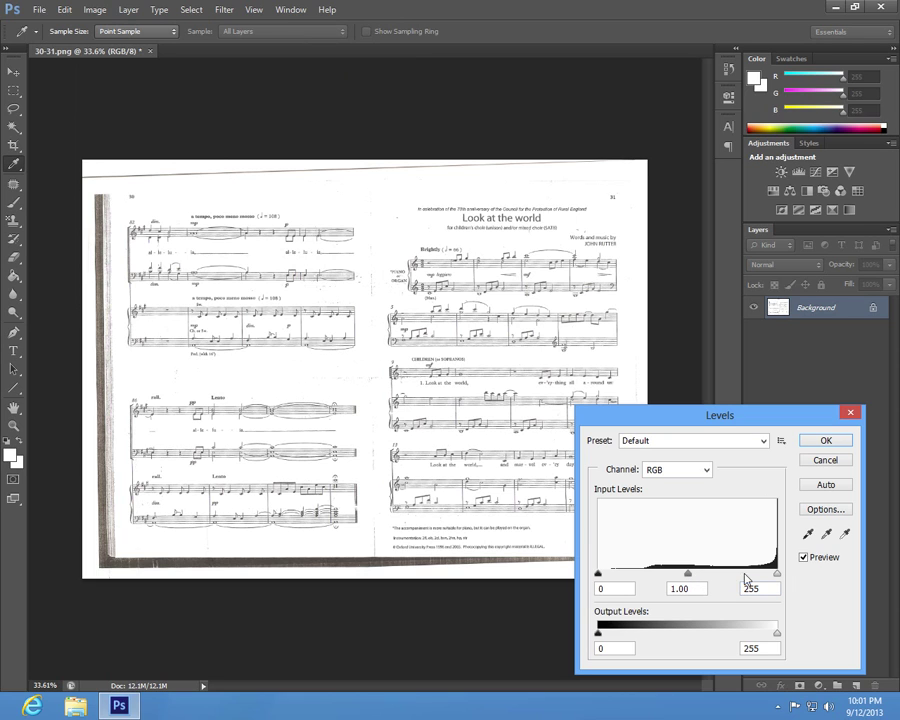
pyautogui.moveTo(688, 575)
pyautogui.mouseDown()
pyautogui.moveTo(743, 575)
pyautogui.moveTo(612, 577)
pyautogui.moveTo(733, 577)
pyautogui.mouseUp()
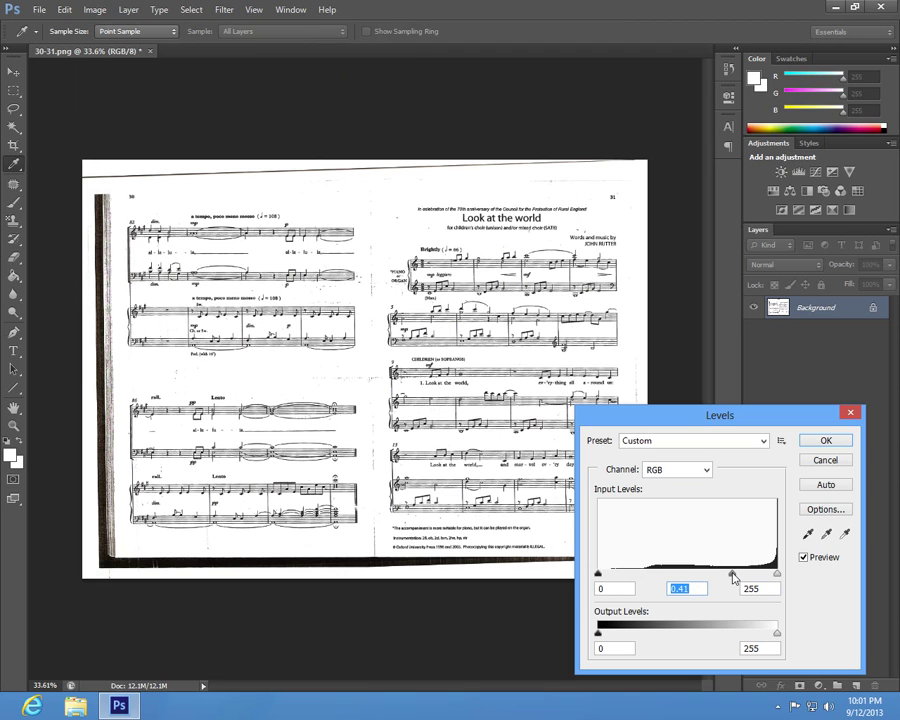
pyautogui.moveTo(733, 577); pyautogui.dragTo(741, 578)
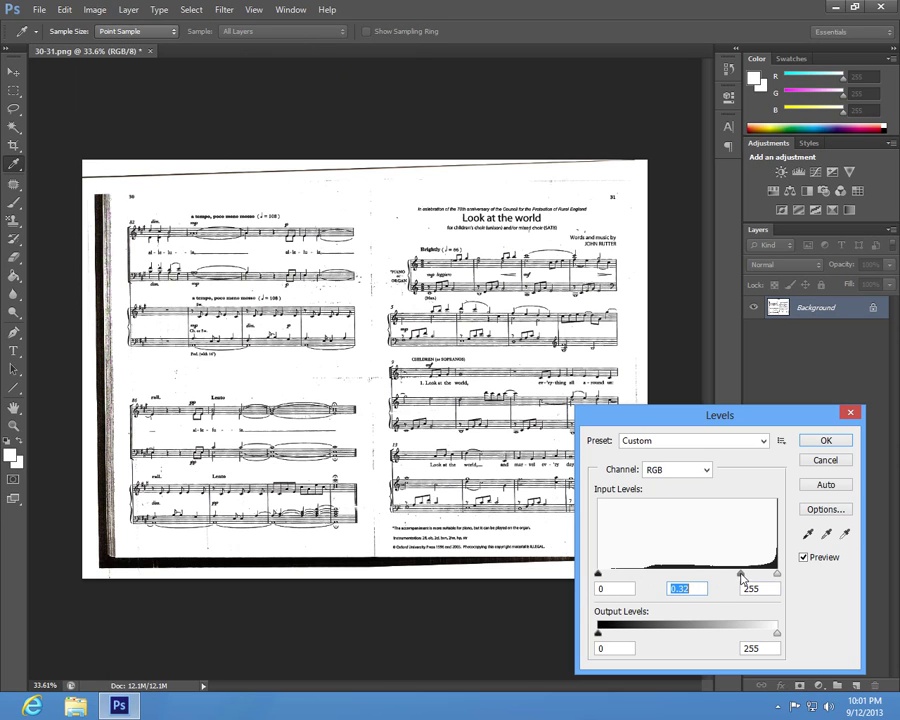
pyautogui.click(804, 557)
pyautogui.click(804, 557)
pyautogui.click(822, 558)
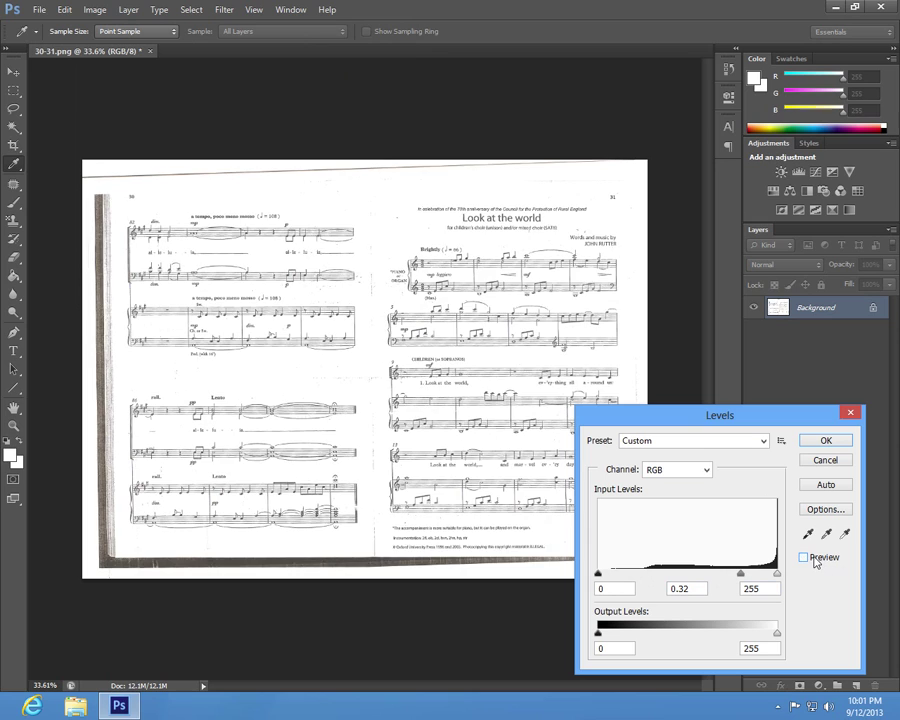
pyautogui.click(816, 559)
pyautogui.click(818, 561)
pyautogui.click(826, 560)
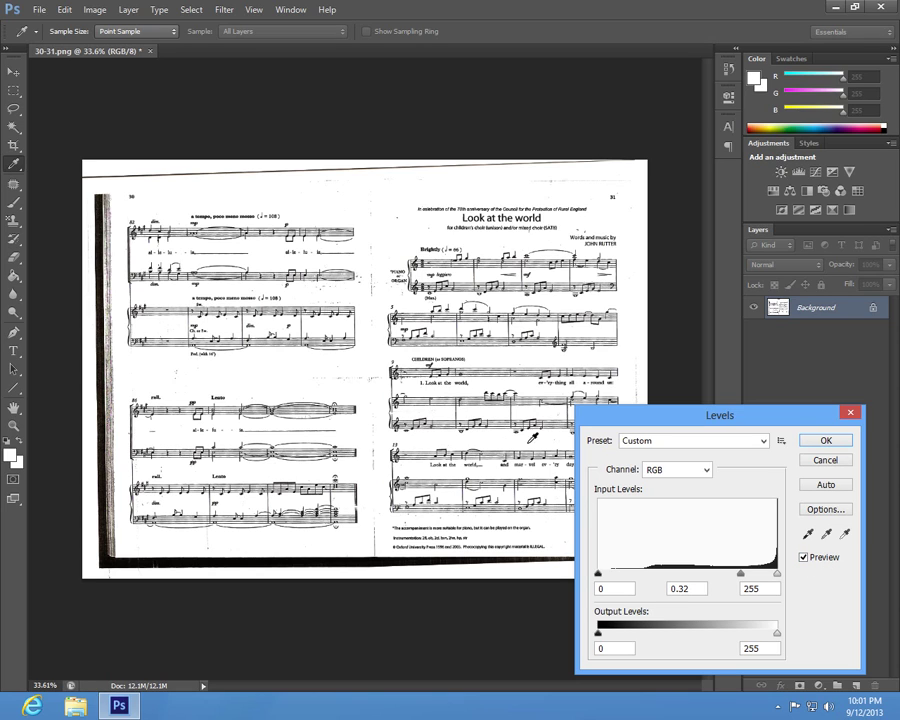
pyautogui.click(820, 449)
pyautogui.press('b')
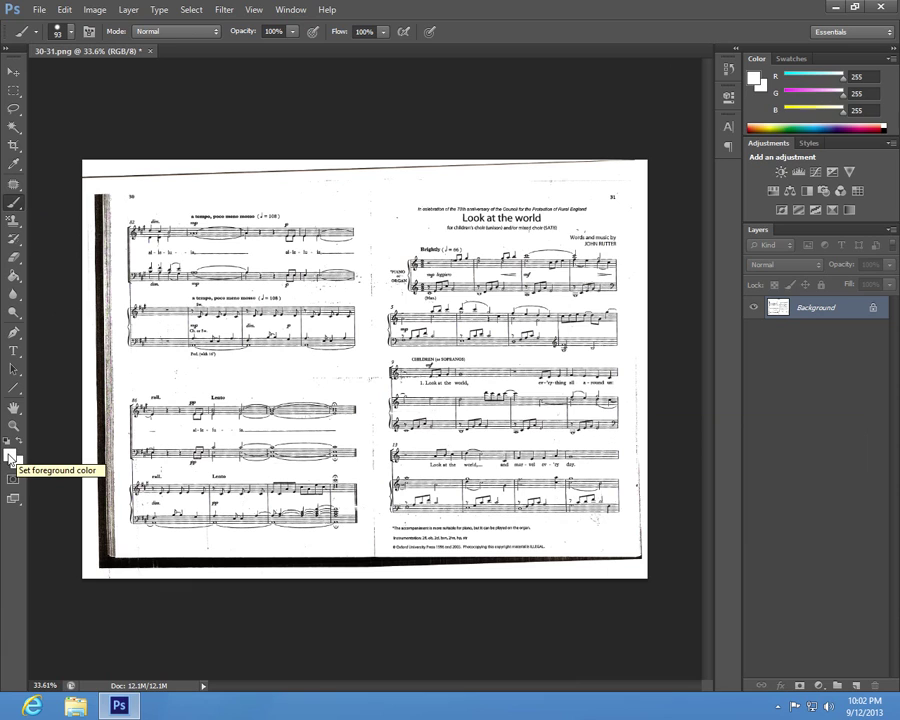
# Set the foreground colour to white and paint out the dark top and right page edges.
pyautogui.click(13, 456)
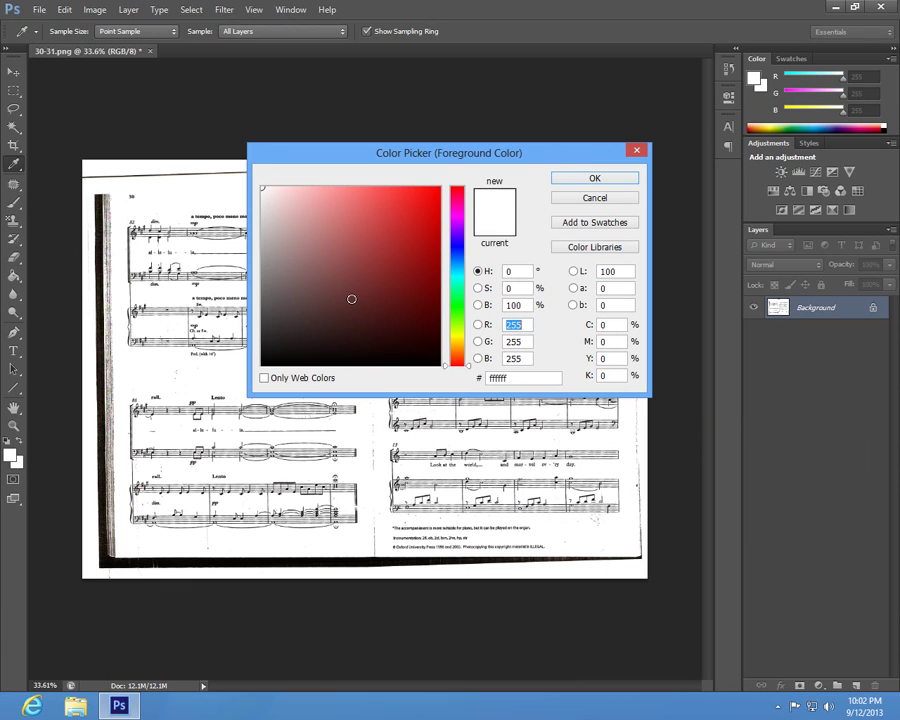
pyautogui.moveTo(351, 299)
pyautogui.mouseDown()
pyautogui.moveTo(412, 222)
pyautogui.moveTo(364, 238)
pyautogui.moveTo(180, 134)
pyautogui.moveTo(252, 195)
pyautogui.moveTo(265, 187)
pyautogui.mouseUp()
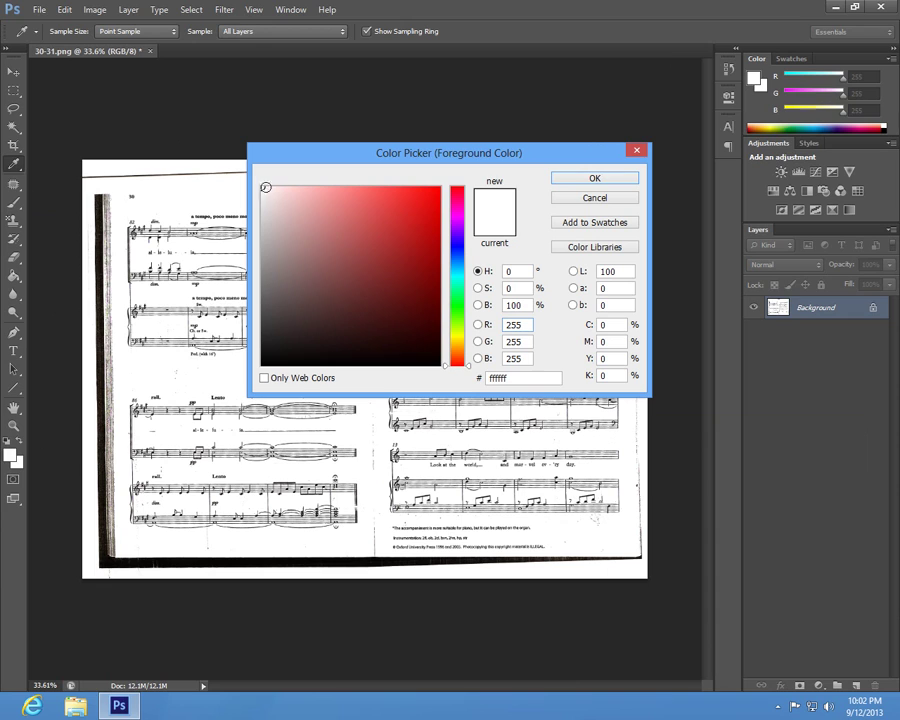
pyautogui.click(606, 183)
pyautogui.press('b')
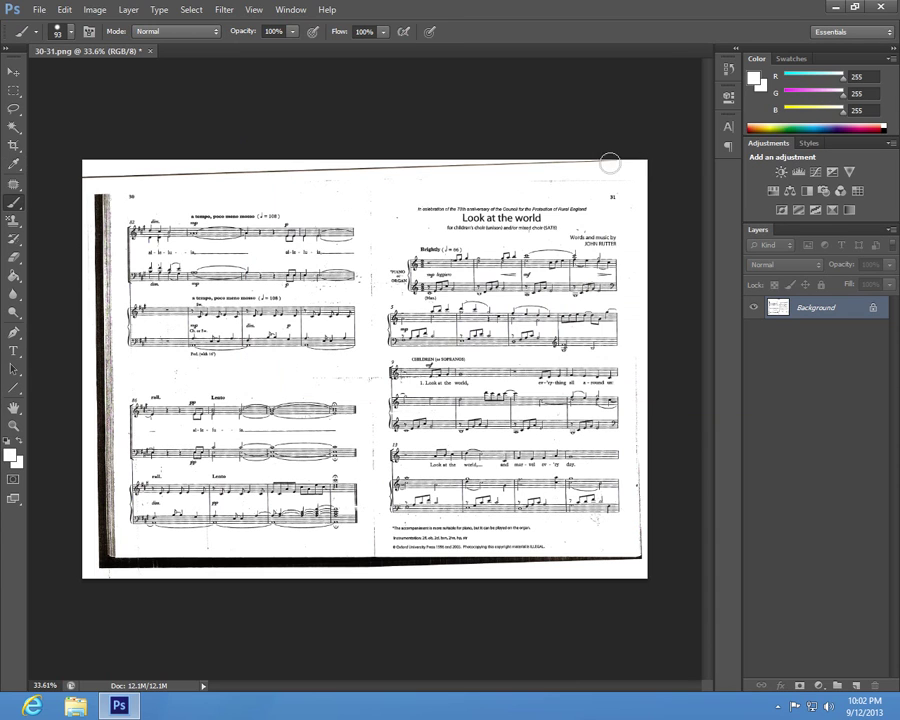
pyautogui.moveTo(480, 166); pyautogui.dragTo(88, 176)
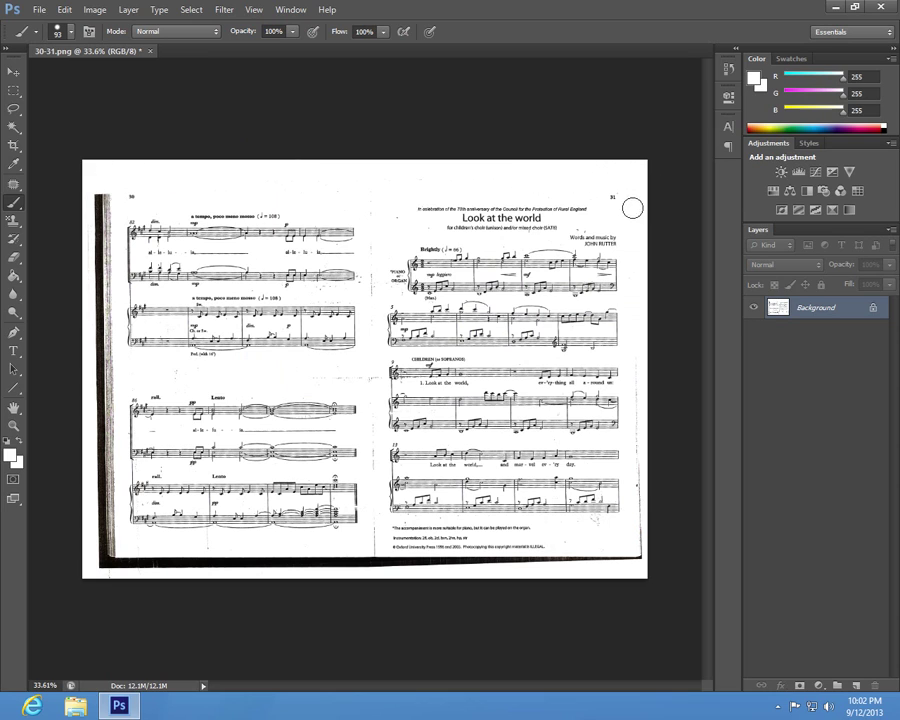
pyautogui.moveTo(638, 309)
pyautogui.mouseDown()
pyautogui.moveTo(637, 543)
pyautogui.moveTo(649, 589)
pyautogui.moveTo(629, 559)
pyautogui.moveTo(508, 563)
pyautogui.mouseUp()
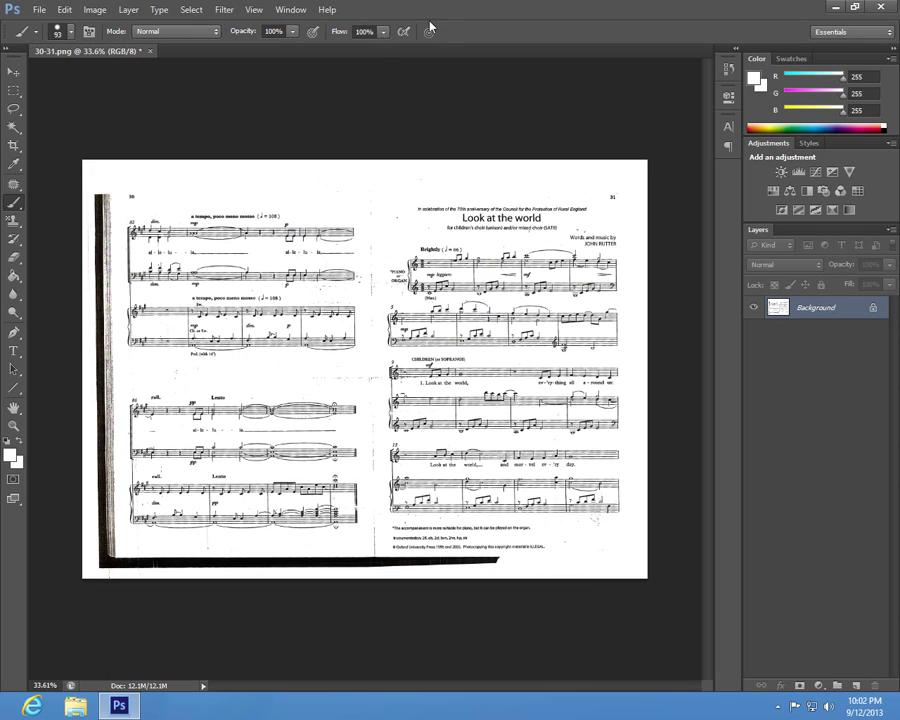
# Lower the brush flow to 50% and lighten the dark bar along the bottom edge.
pyautogui.click(370, 31)
pyautogui.write('50')
pyautogui.press('Return')
pyautogui.click(504, 558)
pyautogui.moveTo(504, 558); pyautogui.dragTo(68, 561)
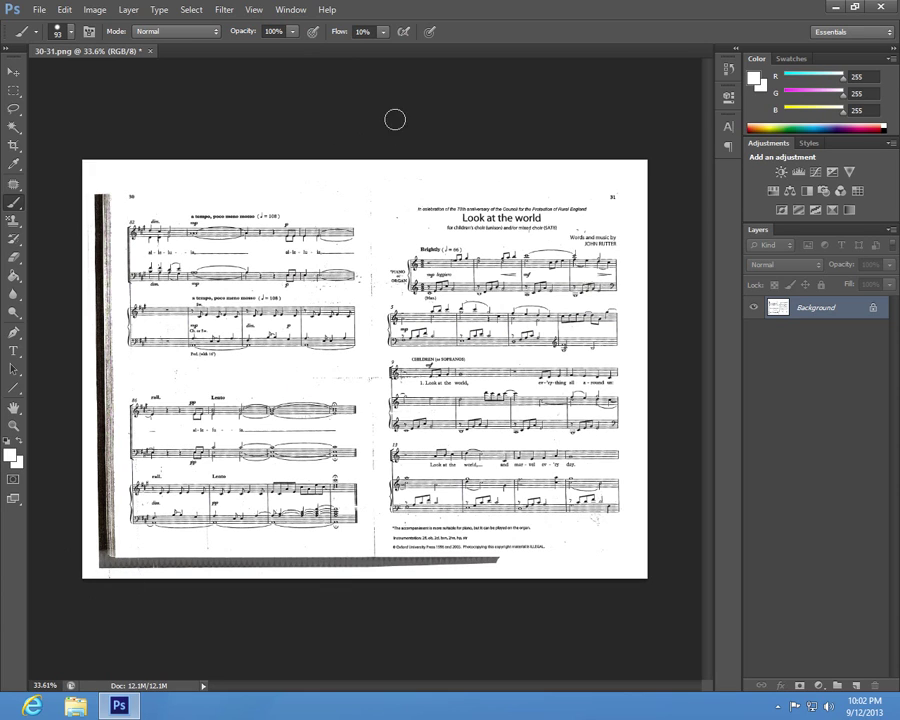
# Restore brush flow to 100% and paint out the bottom bar and top of the left bar.
pyautogui.click(381, 32)
pyautogui.moveTo(383, 48); pyautogui.dragTo(517, 56)
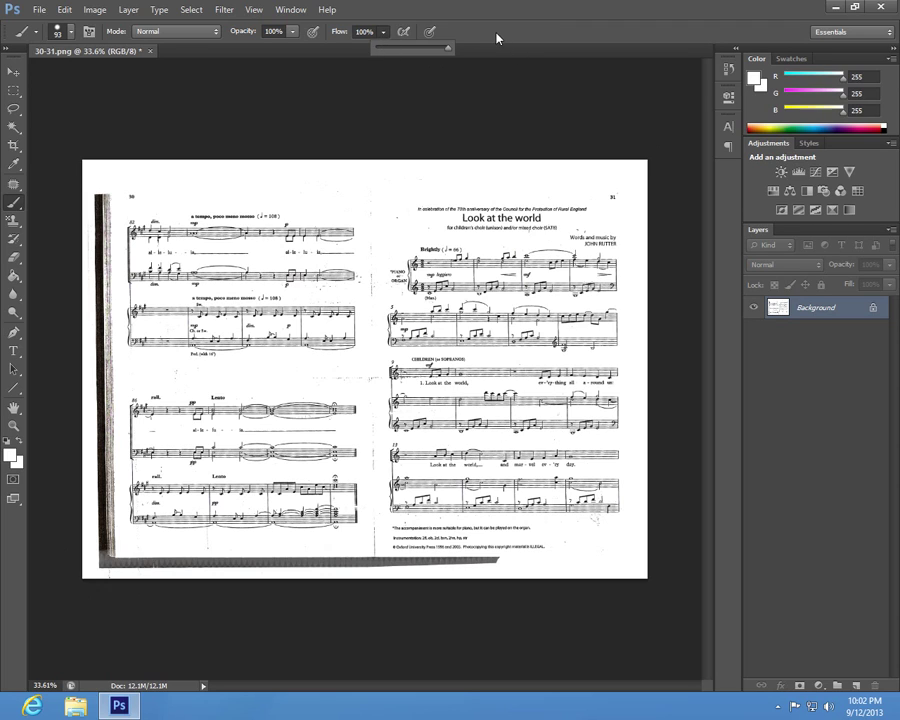
pyautogui.click(497, 38)
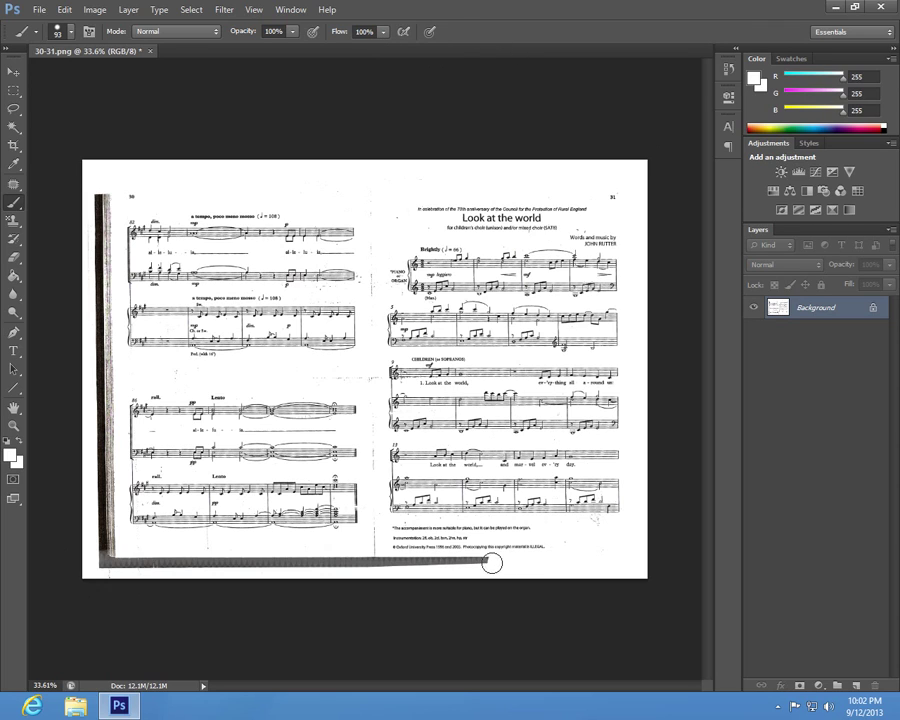
pyautogui.moveTo(492, 563); pyautogui.dragTo(90, 563)
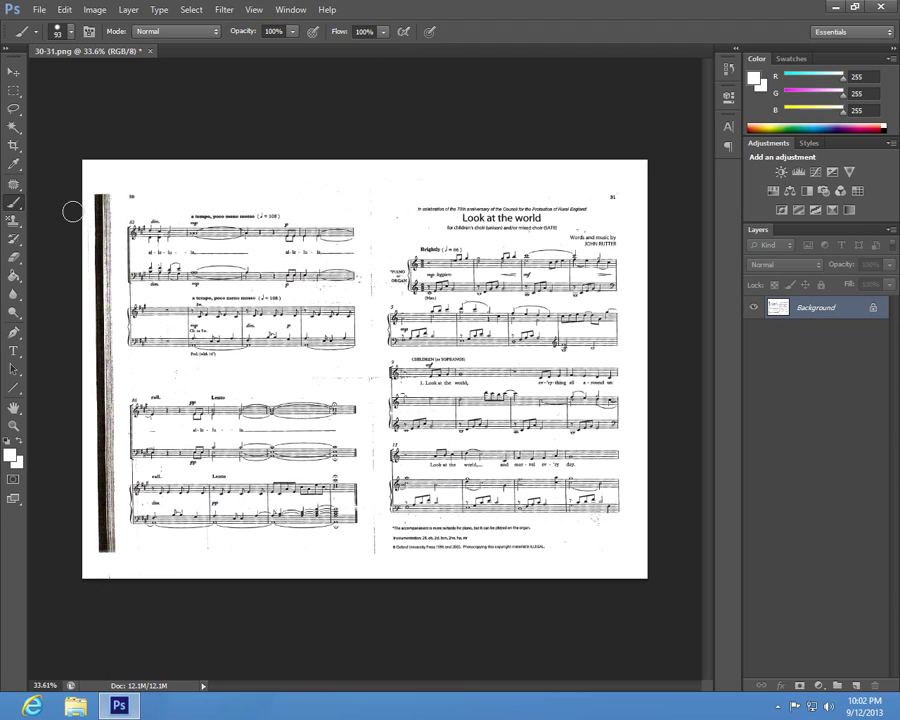
pyautogui.moveTo(101, 188); pyautogui.dragTo(99, 204)
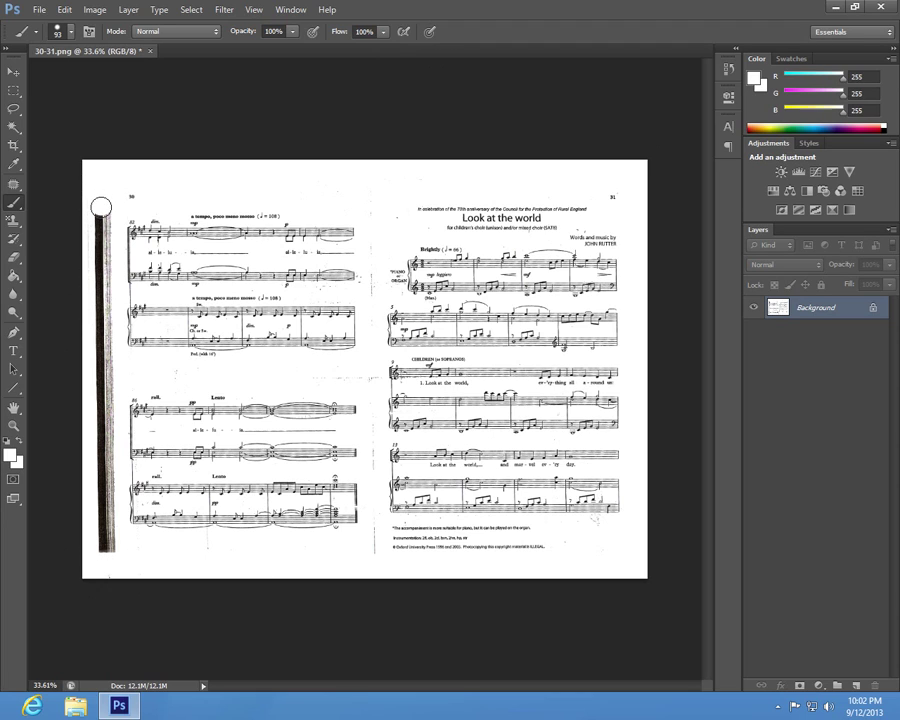
# Select the dark left-edge strip and fill it with the white background colour.
pyautogui.click(14, 93)
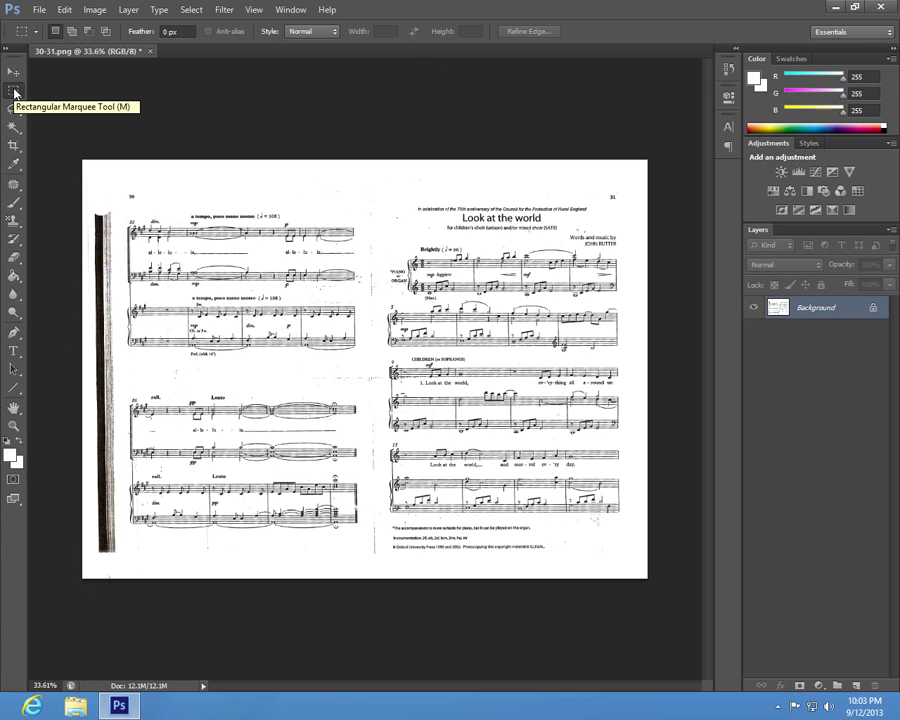
pyautogui.moveTo(119, 198); pyautogui.dragTo(67, 608)
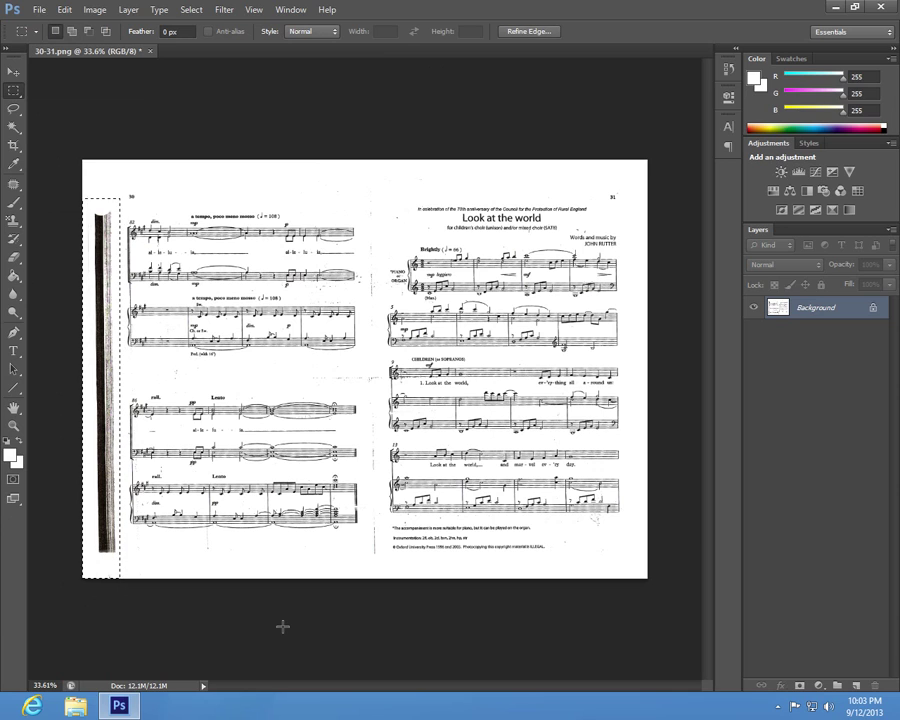
pyautogui.press('Delete')
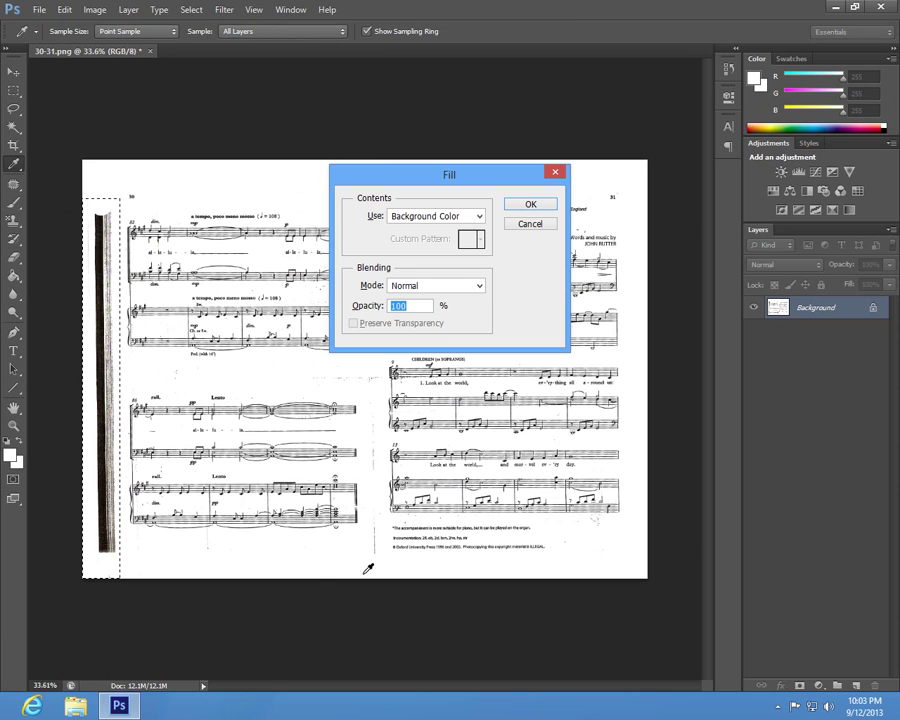
pyautogui.click(479, 217)
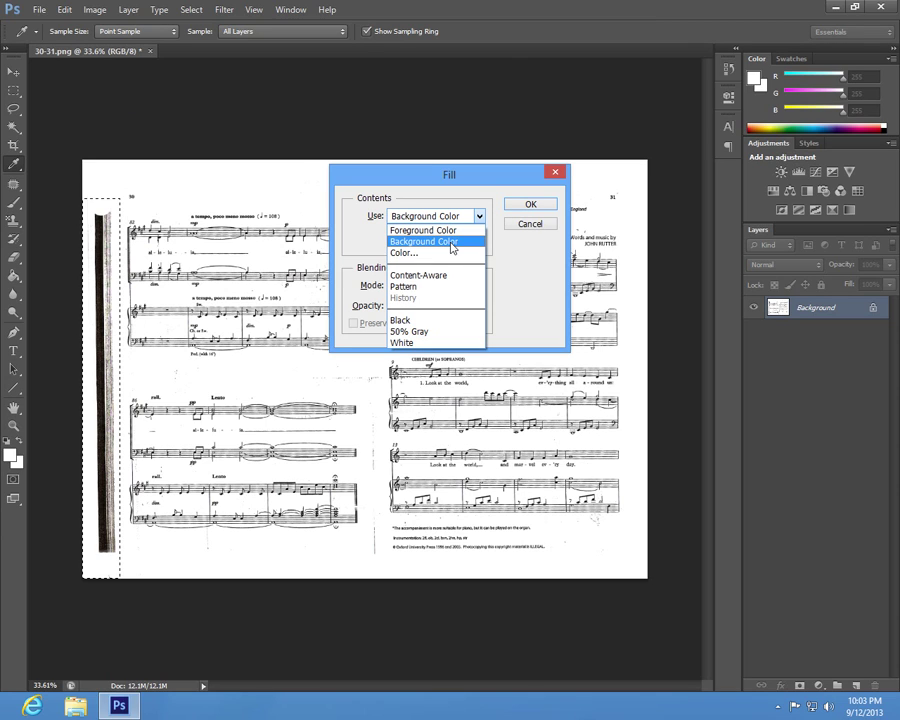
pyautogui.click(451, 245)
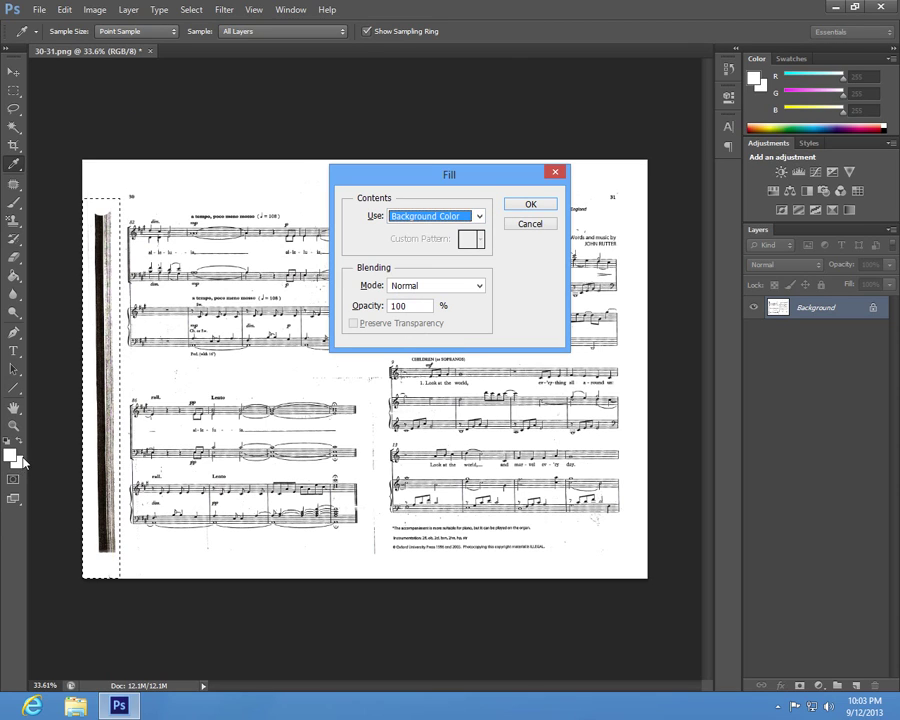
pyautogui.click(531, 205)
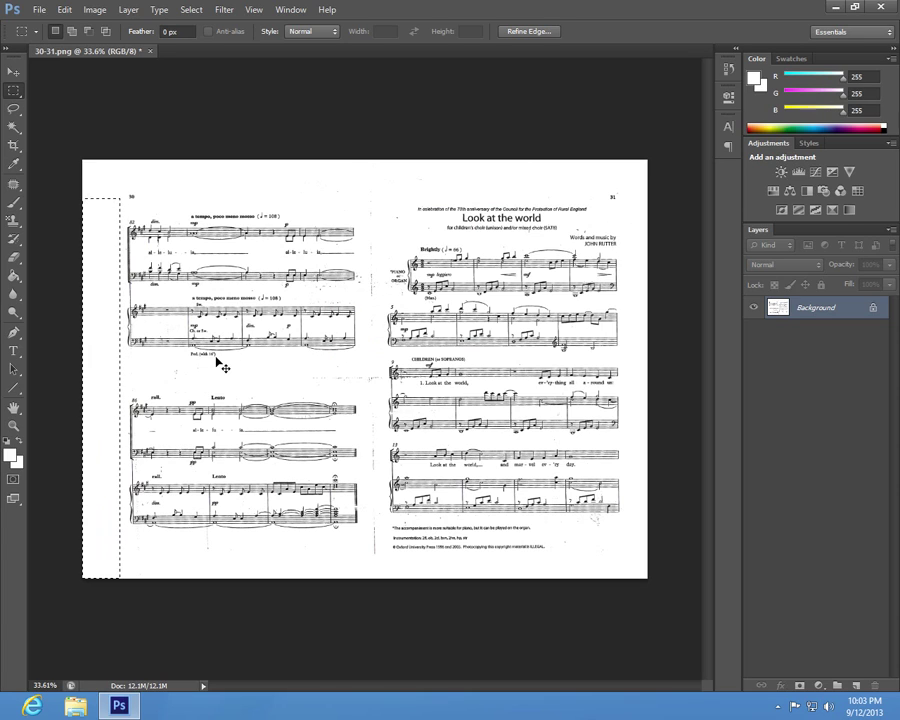
pyautogui.hotkey('ctrl', 'd')
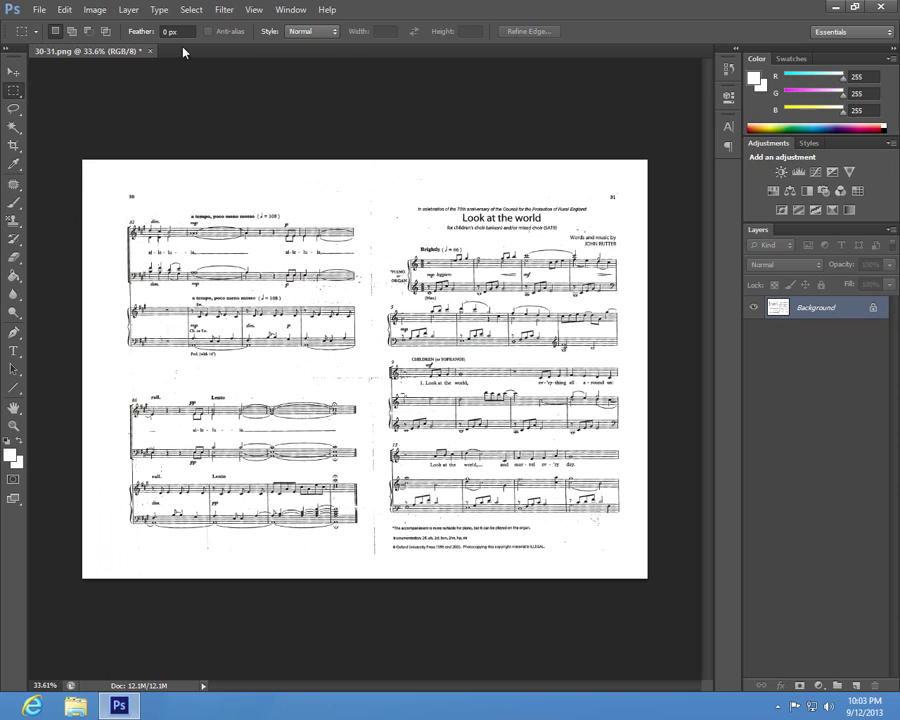
# Restore the left-strip selection, then deselect it from the Select menu.
pyautogui.hotkey('ctrl', 'shift', 'd')
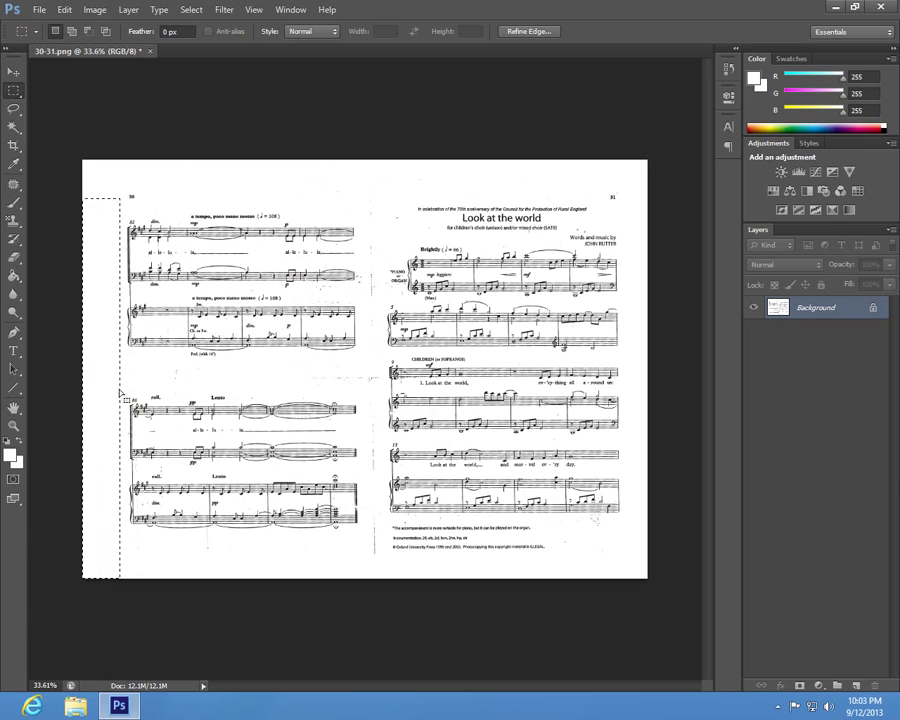
pyautogui.click(192, 11)
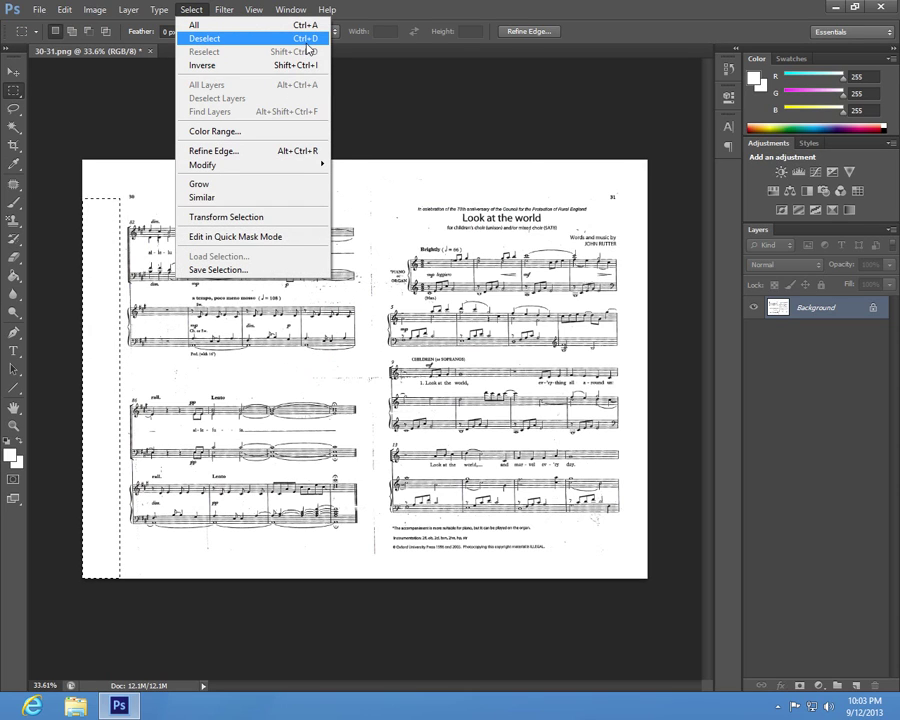
pyautogui.click(254, 42)
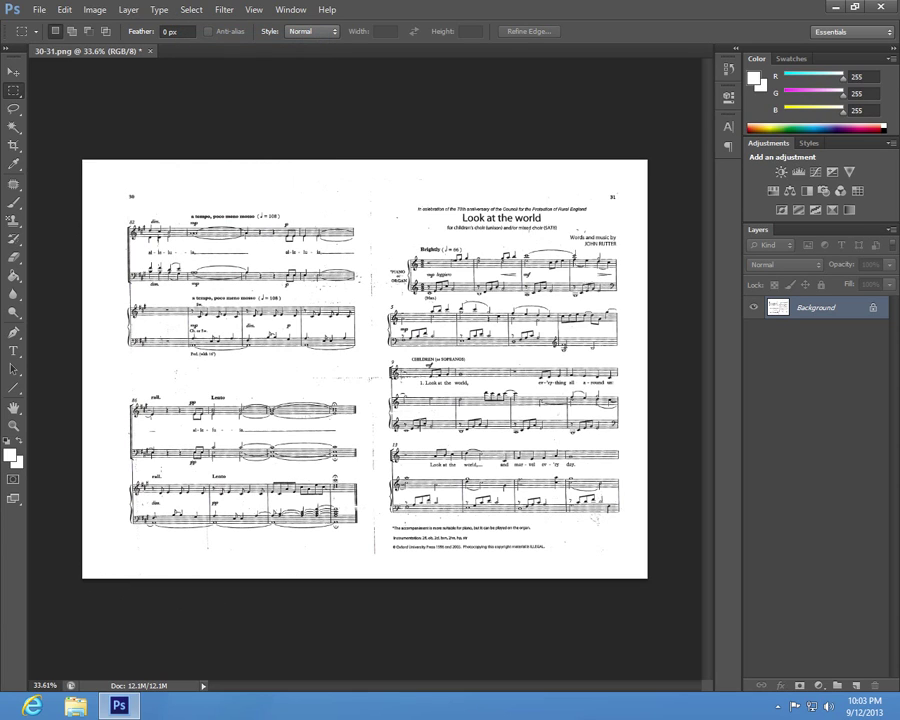
pyautogui.press('b')
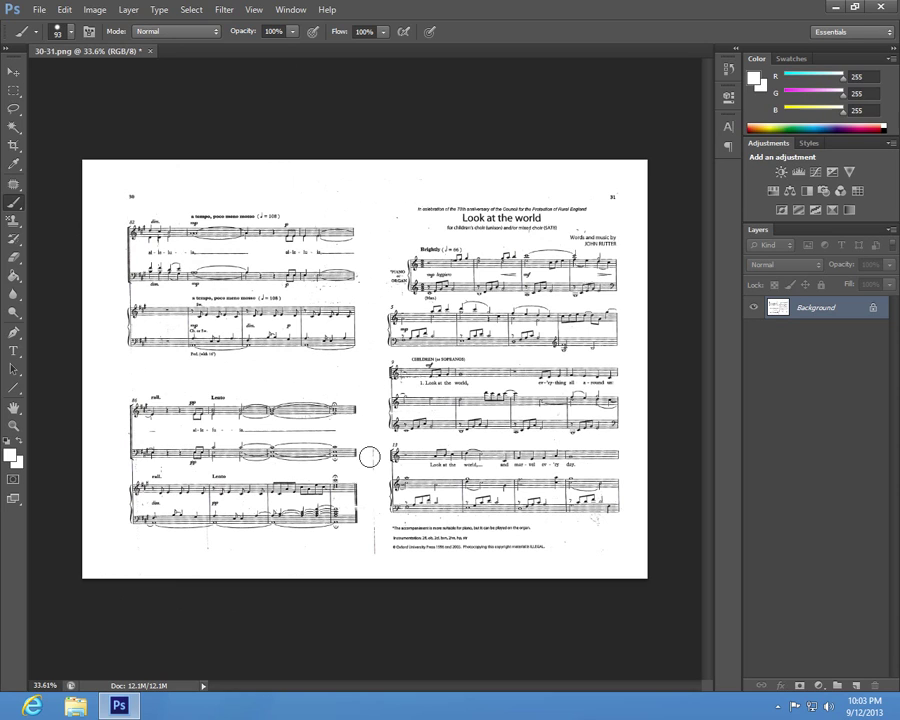
# Paint out the gutter line, zoom to about 128% and scroll down to the footer.
pyautogui.moveTo(370, 523); pyautogui.dragTo(370, 577)
pyautogui.scroll(2, 341, 290)
pyautogui.scroll(2, 338, 292)
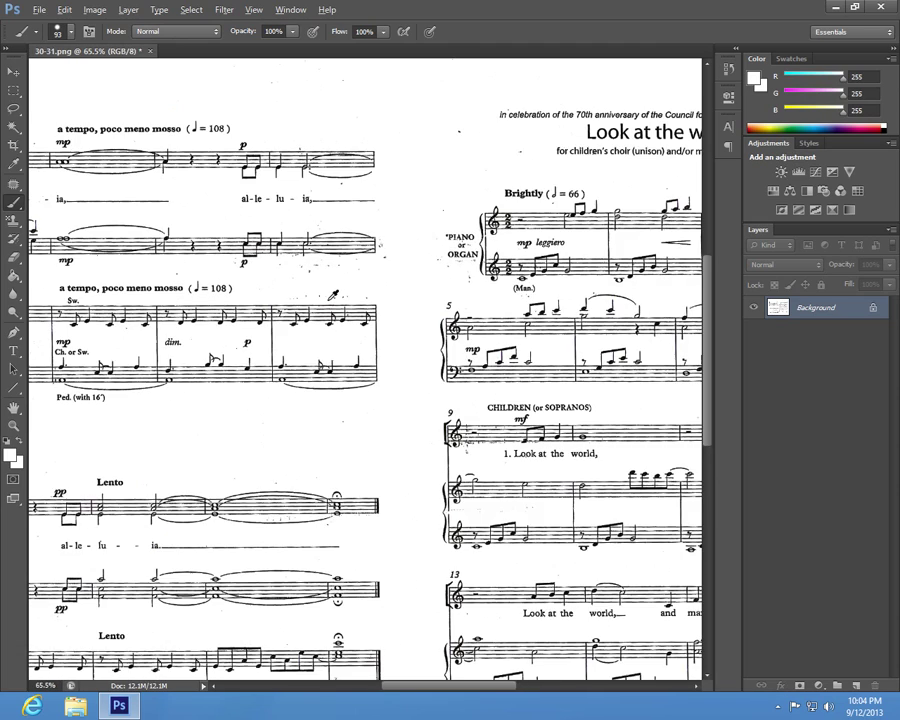
pyautogui.scroll(2, 334, 295)
pyautogui.scroll(2, 334, 295)
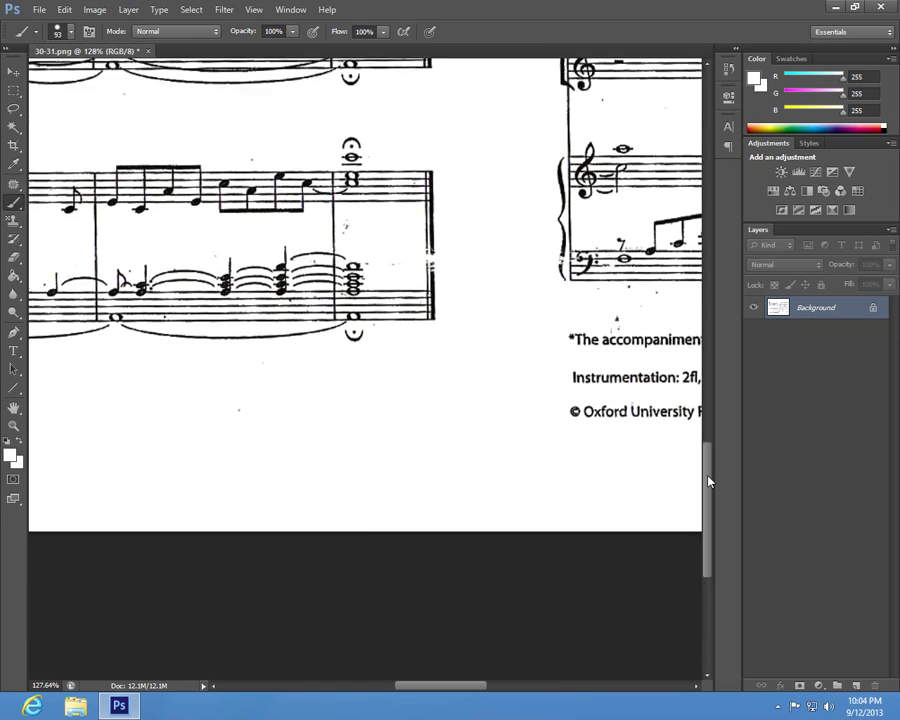
pyautogui.moveTo(708, 298); pyautogui.dragTo(708, 493)
pyautogui.moveTo(470, 690); pyautogui.dragTo(537, 688)
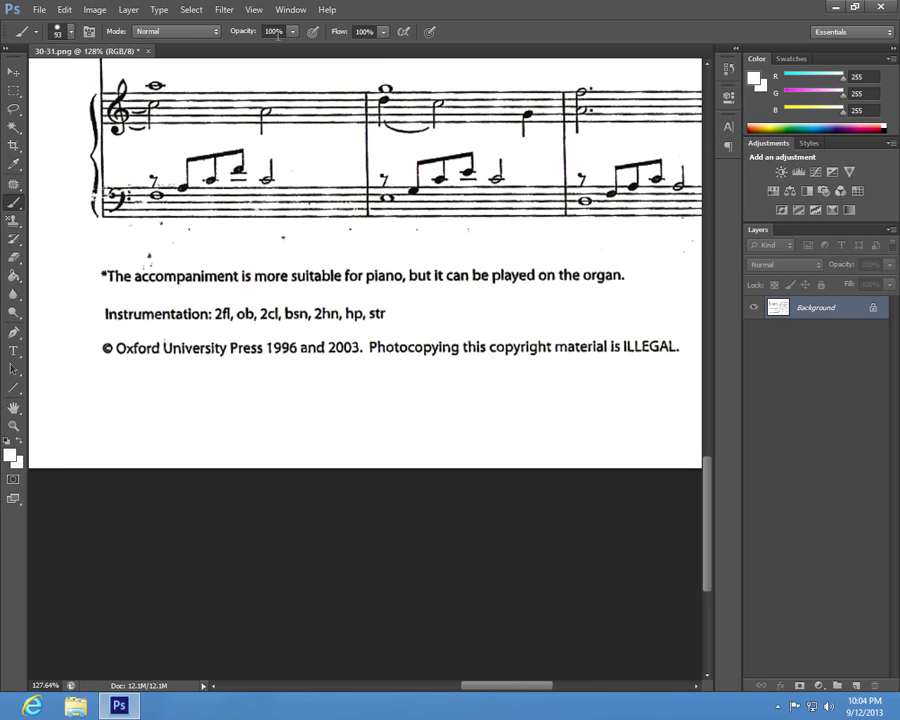
# Shrink the brush to 43 px and paint out grey specks below and between the staves.
pyautogui.click(71, 34)
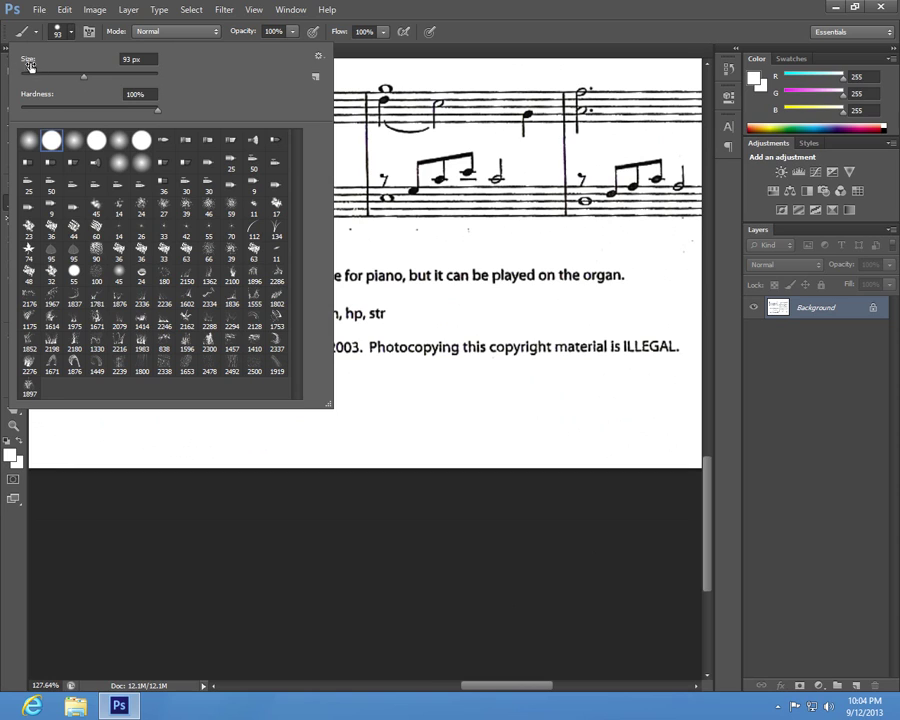
pyautogui.moveTo(75, 79); pyautogui.dragTo(53, 80)
pyautogui.press('Return')
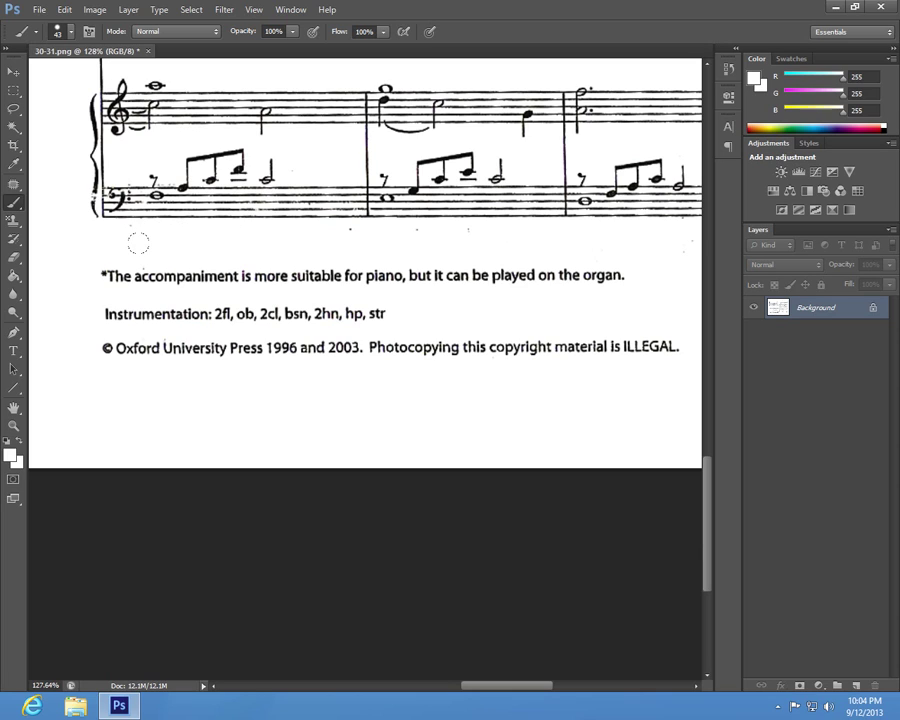
pyautogui.moveTo(123, 233); pyautogui.dragTo(469, 235)
pyautogui.moveTo(640, 122)
pyautogui.mouseDown()
pyautogui.moveTo(247, 375)
pyautogui.moveTo(180, 252)
pyautogui.mouseUp()
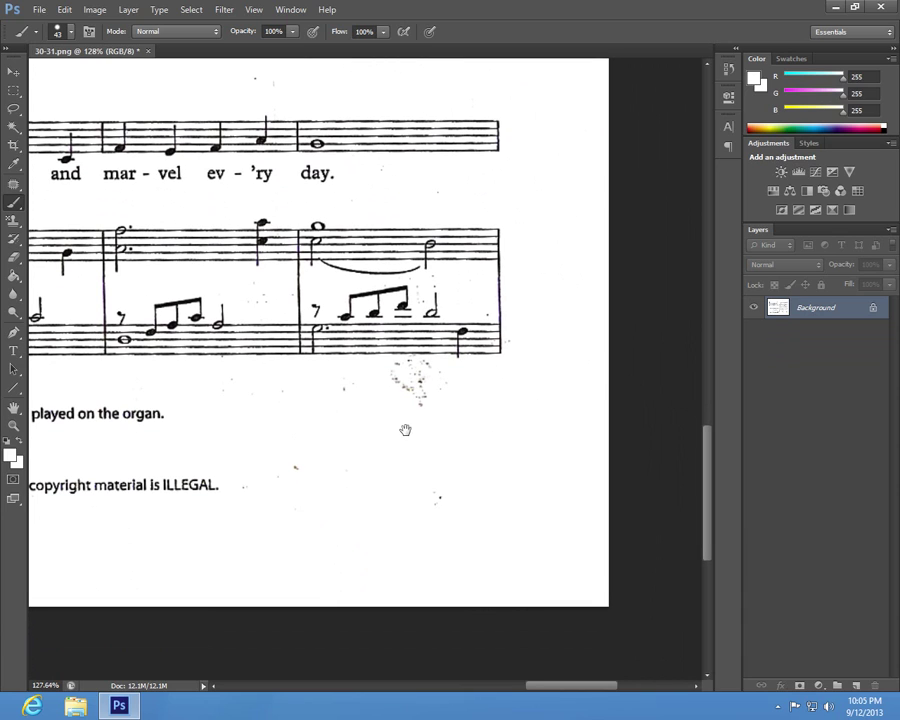
pyautogui.moveTo(414, 414)
pyautogui.mouseDown()
pyautogui.moveTo(448, 376)
pyautogui.moveTo(327, 382)
pyautogui.mouseUp()
pyautogui.moveTo(279, 454)
pyautogui.mouseDown()
pyautogui.moveTo(239, 478)
pyautogui.moveTo(432, 482)
pyautogui.mouseUp()
pyautogui.moveTo(219, 97)
pyautogui.mouseDown()
pyautogui.moveTo(380, 412)
pyautogui.moveTo(378, 519)
pyautogui.mouseUp()
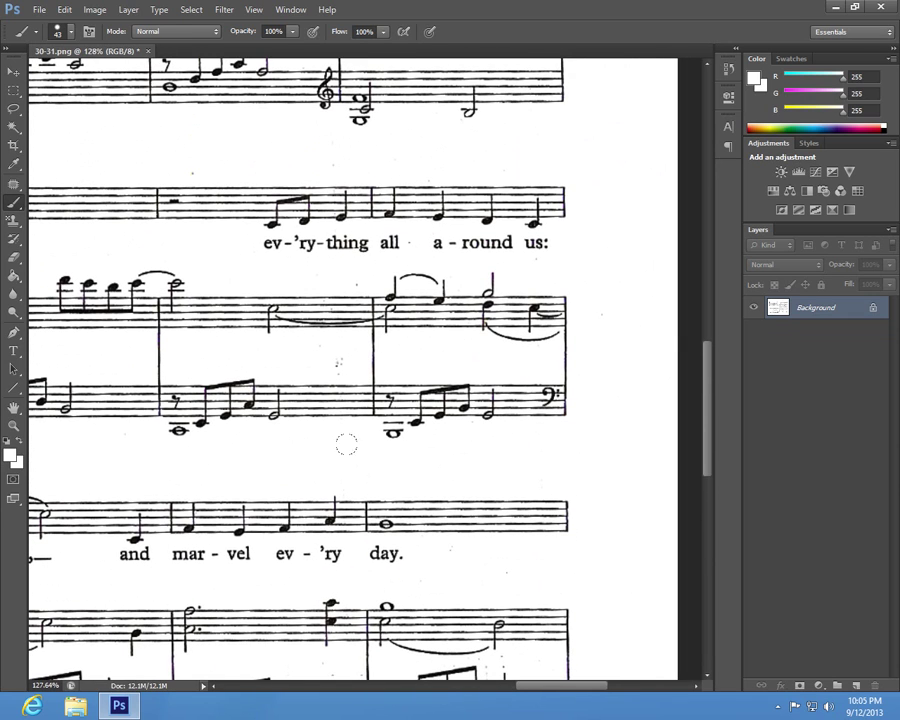
pyautogui.moveTo(336, 360); pyautogui.dragTo(303, 345)
# Pan up to the 'Look at the world' title, then zoom out to show both pages.
pyautogui.moveTo(144, 165); pyautogui.dragTo(432, 471)
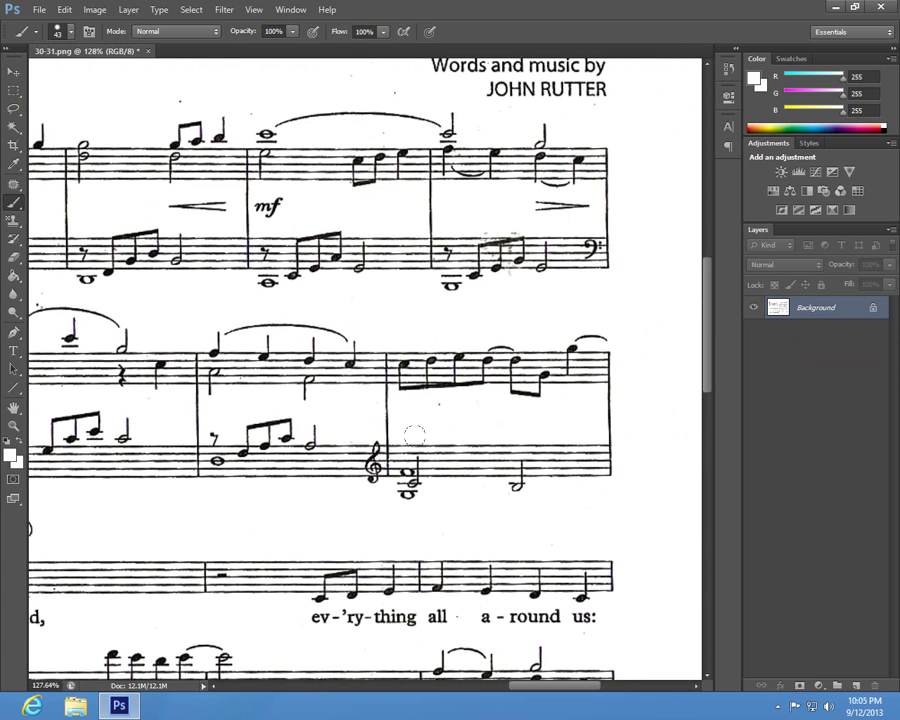
pyautogui.moveTo(201, 297)
pyautogui.mouseDown()
pyautogui.moveTo(278, 445)
pyautogui.moveTo(275, 537)
pyautogui.mouseUp()
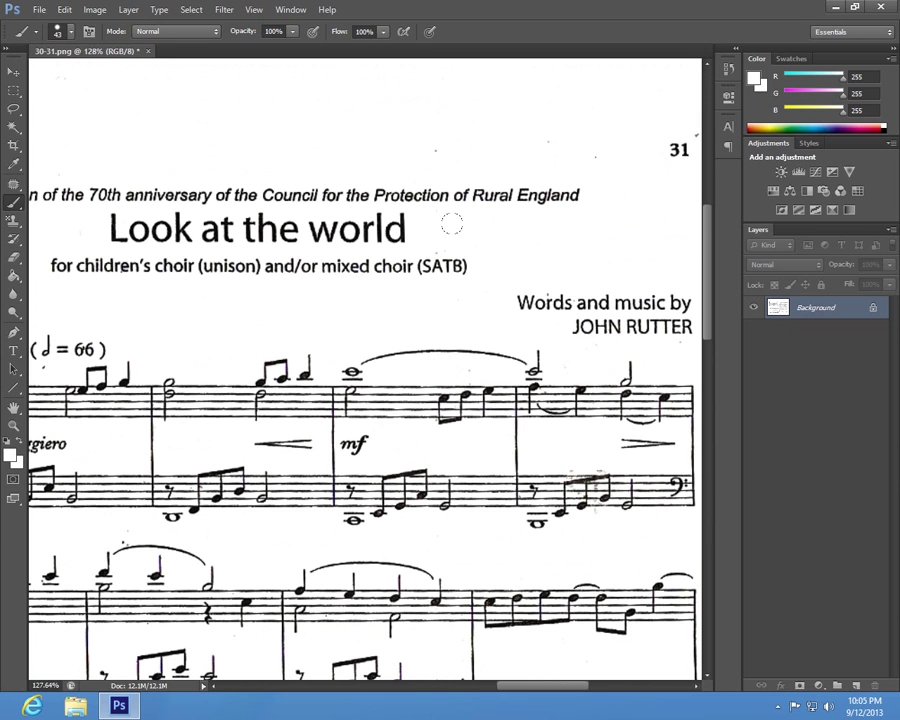
pyautogui.hscroll(3, 589, 277)
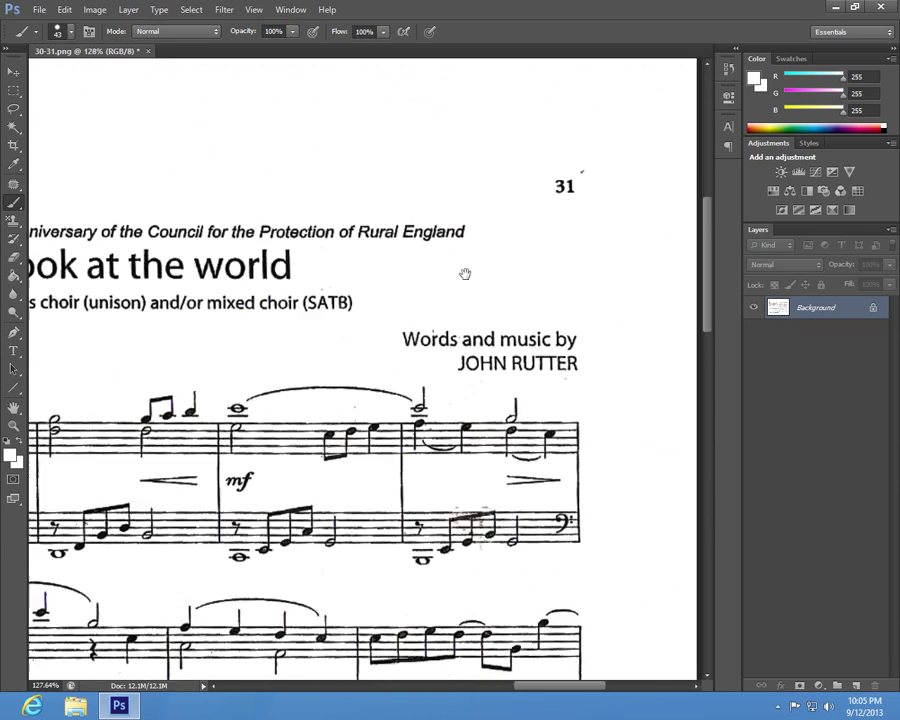
pyautogui.hscroll(4, 462, 272)
pyautogui.scroll(2, 462, 272)
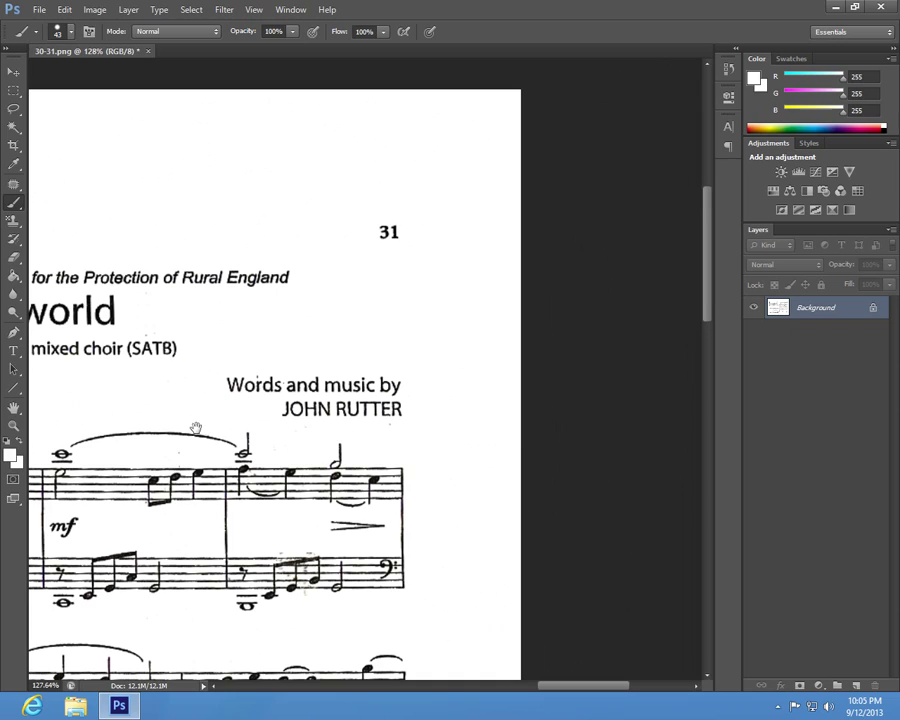
pyautogui.scroll(-2, 194, 424)
pyautogui.hscroll(-9, 194, 424)
pyautogui.hscroll(-4, 682, 324)
pyautogui.hscroll(-1, 430, 286)
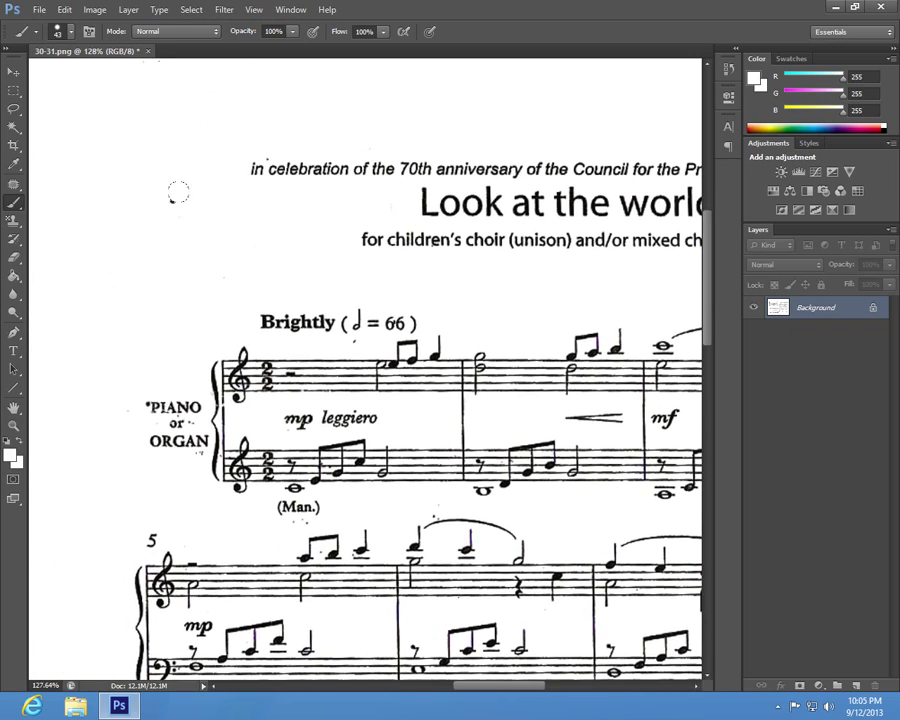
pyautogui.moveTo(268, 560); pyautogui.dragTo(618, 210)
pyautogui.hscroll(-4, 367, 320)
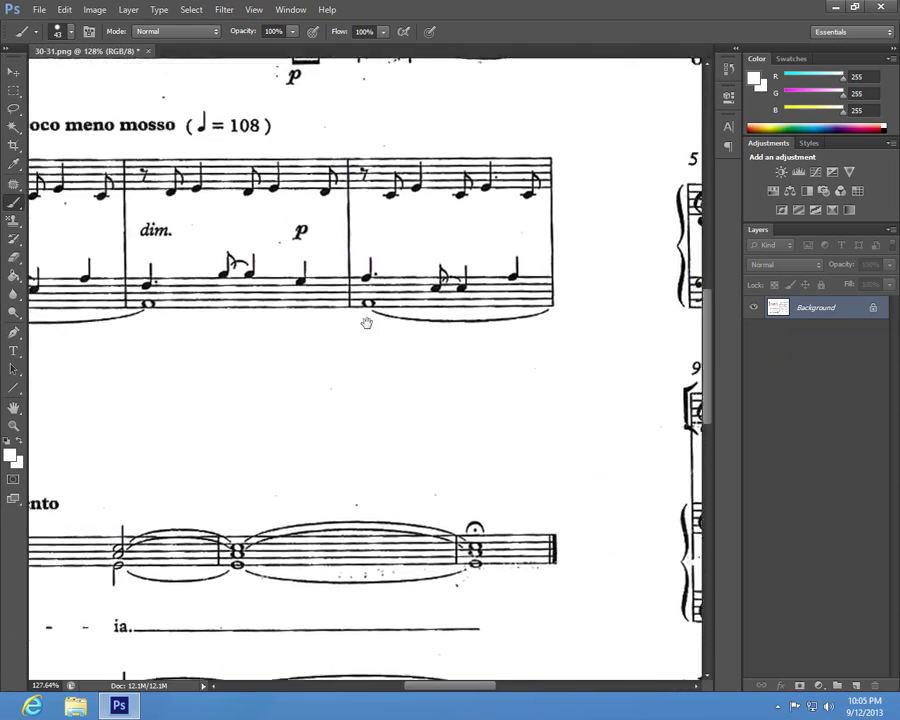
pyautogui.scroll(-3, 406, 320)
pyautogui.scroll(-2, 407, 330)
pyautogui.scroll(-1, 407, 330)
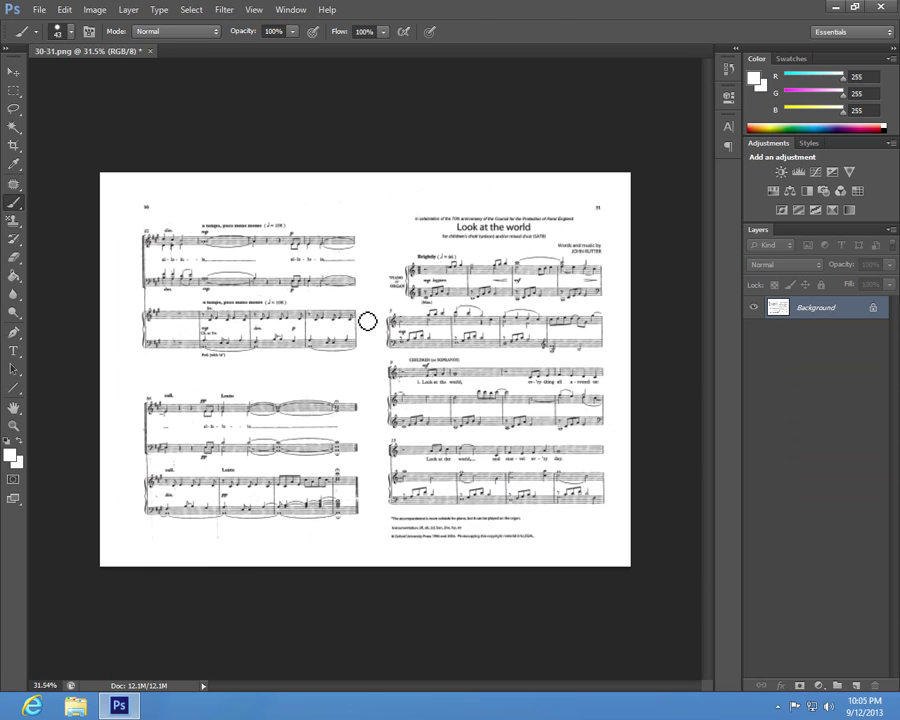
# Marquee the whole left-hand page 30, fill it white, and deselect.
pyautogui.press('m')
pyautogui.moveTo(376, 158); pyautogui.dragTo(44, 615)
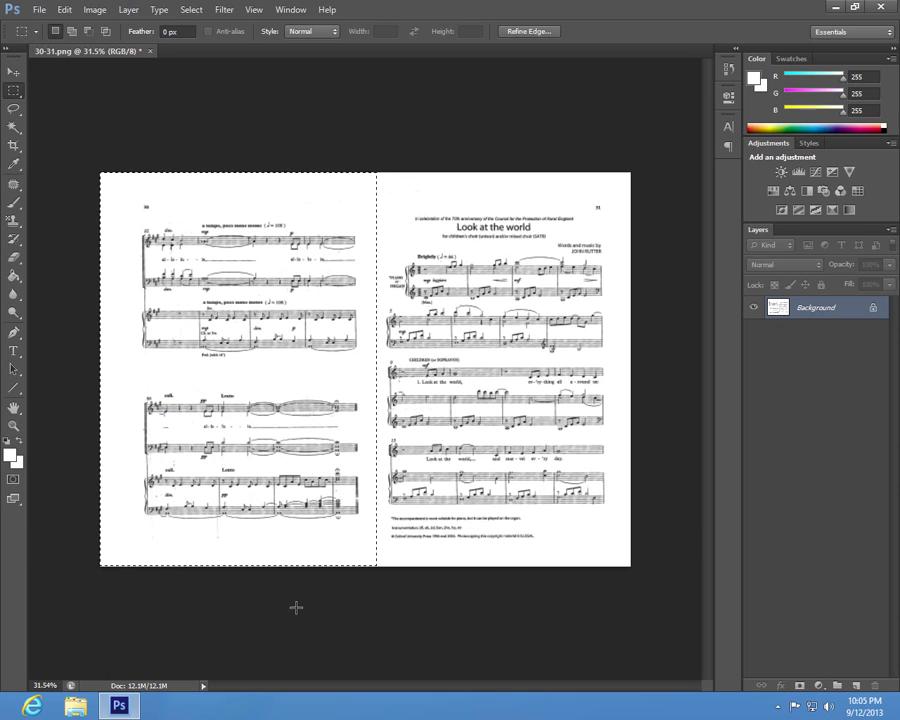
pyautogui.press('Delete')
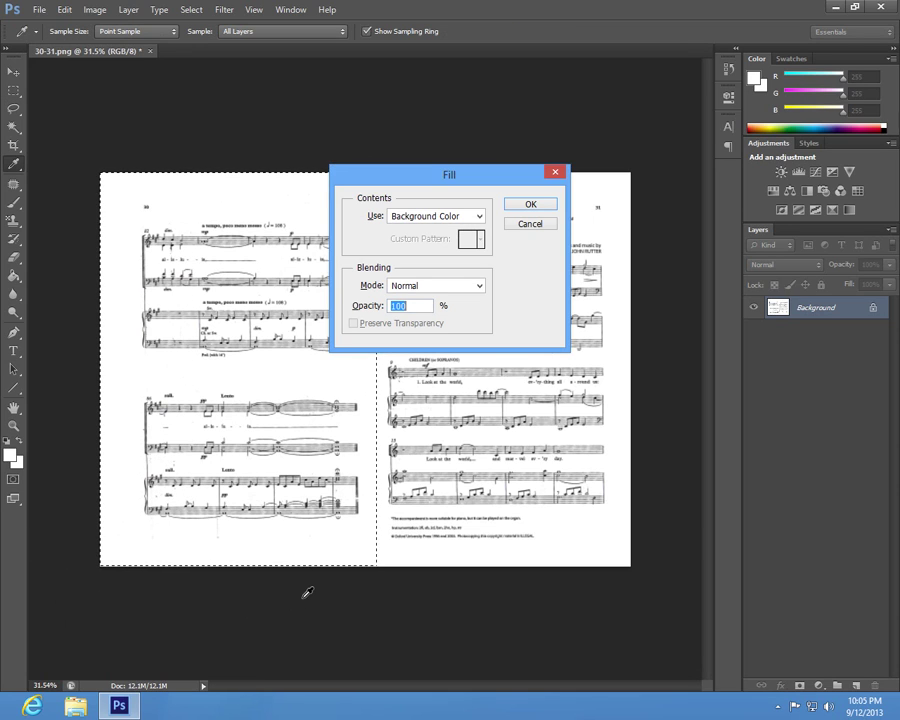
pyautogui.press('Return')
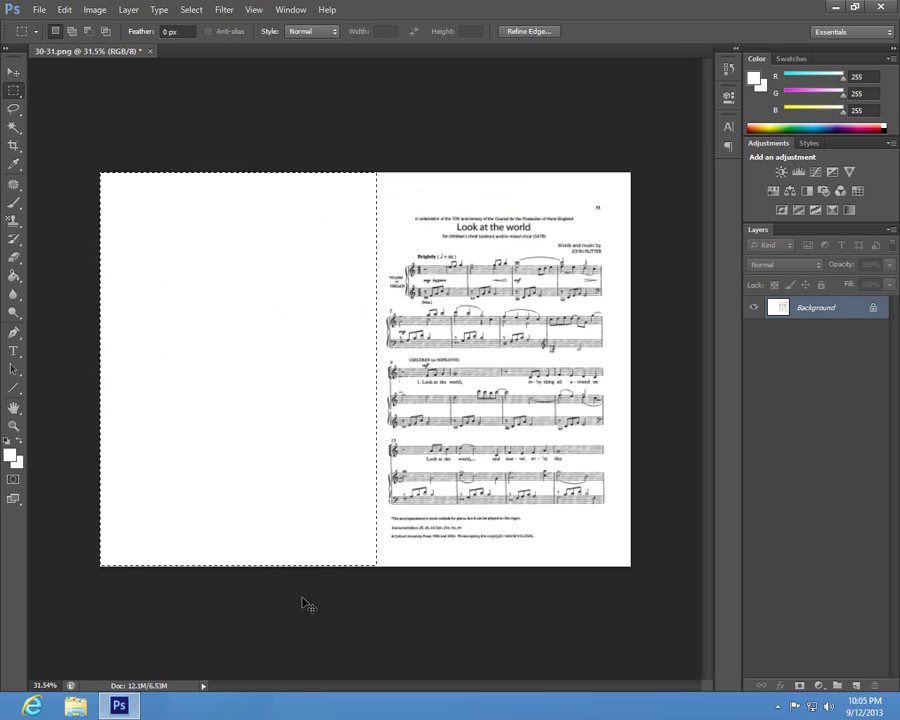
pyautogui.hotkey('ctrl', 'd')
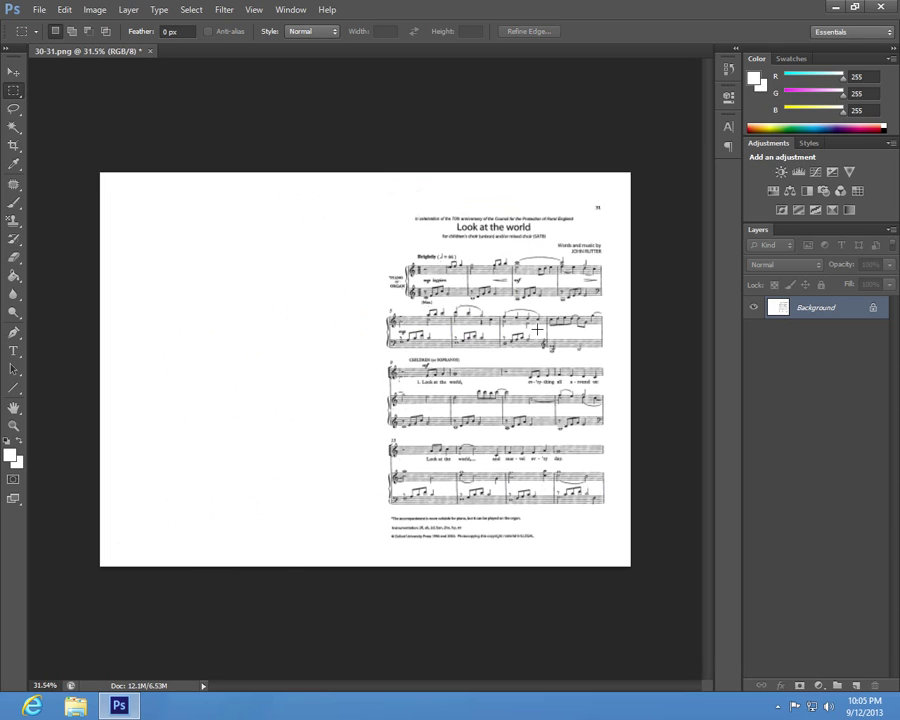
pyautogui.scroll(2, 537, 329)
# Zoom and pan page 31 to show its title, left margin and piano introduction staves.
pyautogui.scroll(2, 537, 329)
pyautogui.scroll(2, 537, 329)
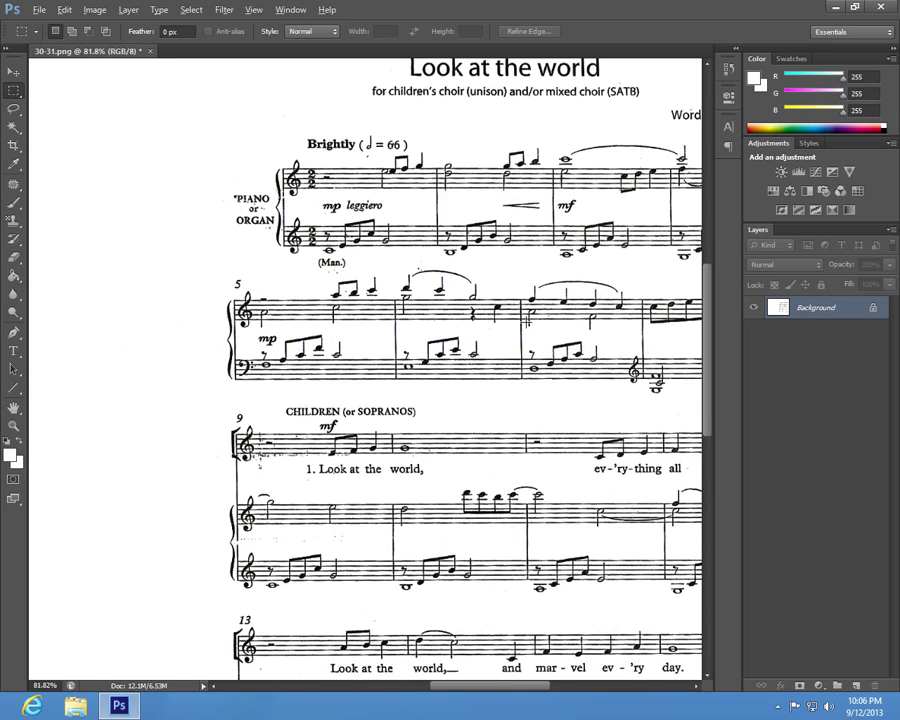
pyautogui.scroll(1, 525, 322)
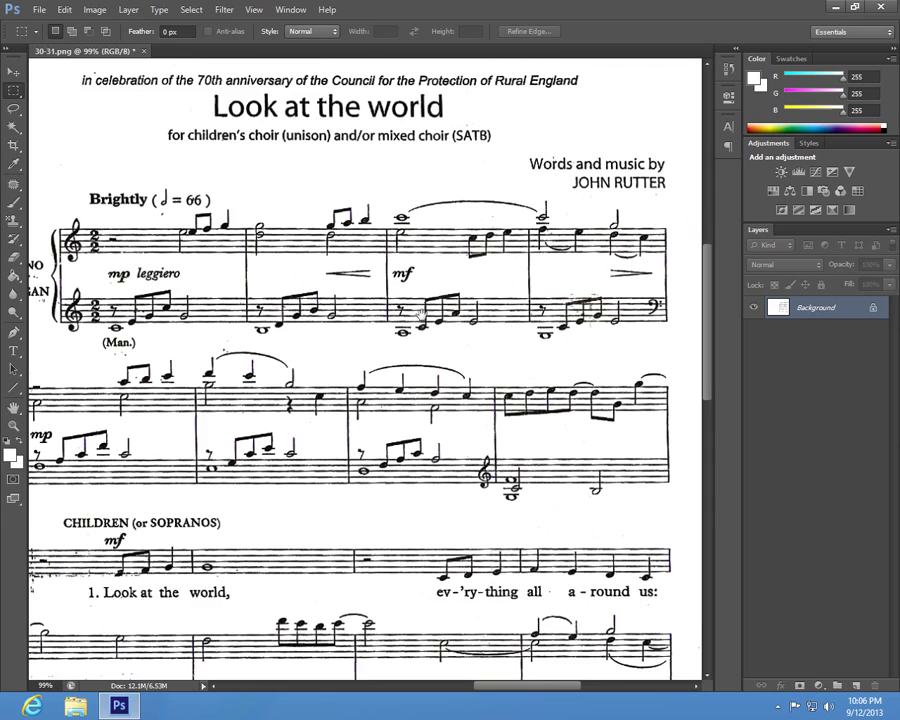
pyautogui.moveTo(584, 231); pyautogui.dragTo(426, 299)
pyautogui.scroll(-2, 443, 303)
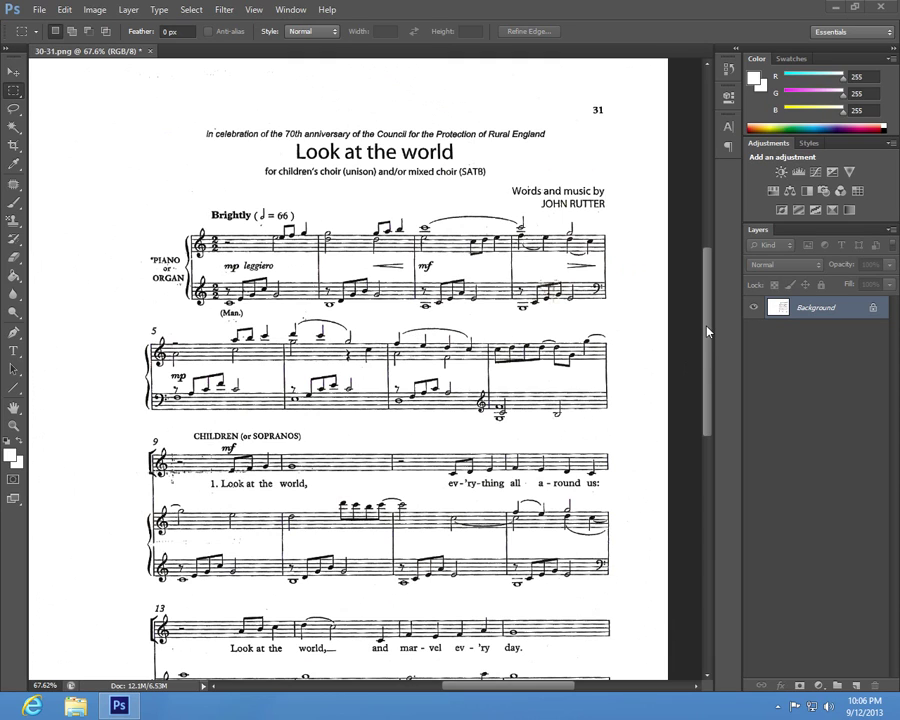
pyautogui.moveTo(708, 358); pyautogui.dragTo(710, 398)
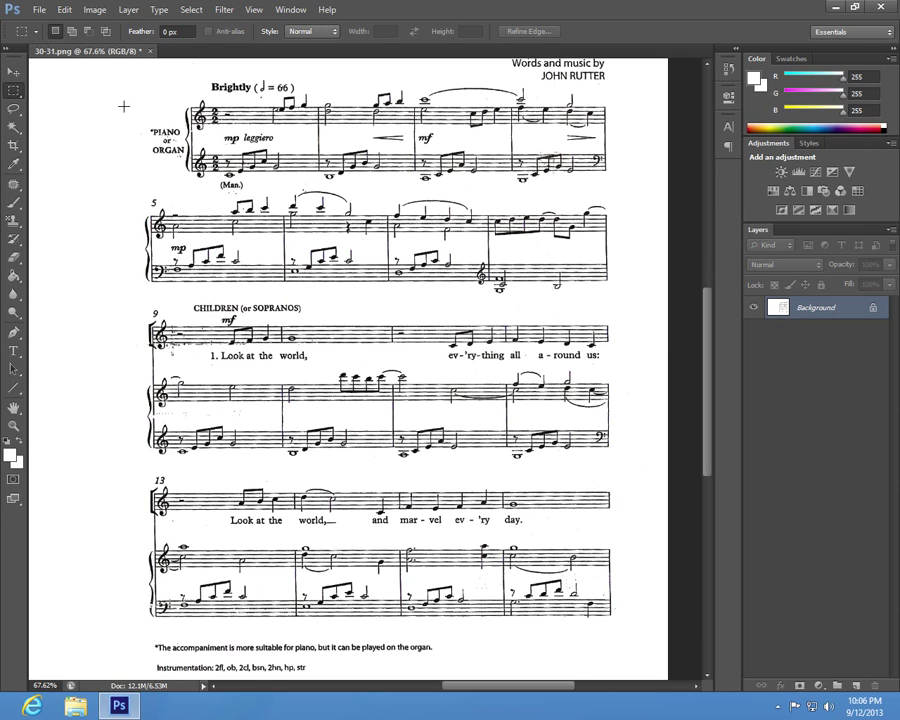
pyautogui.moveTo(86, 92); pyautogui.dragTo(624, 296)
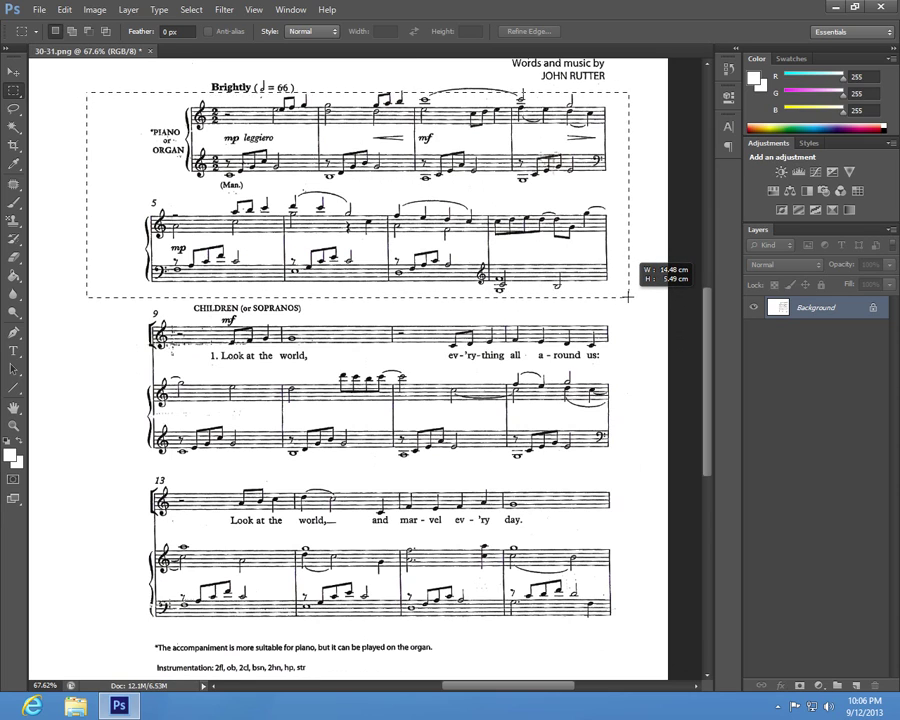
# Select piano introduction bars 1–8, adding the Brightly tempo marking strip to the selection.
pyautogui.moveTo(624, 296); pyautogui.dragTo(628, 297)
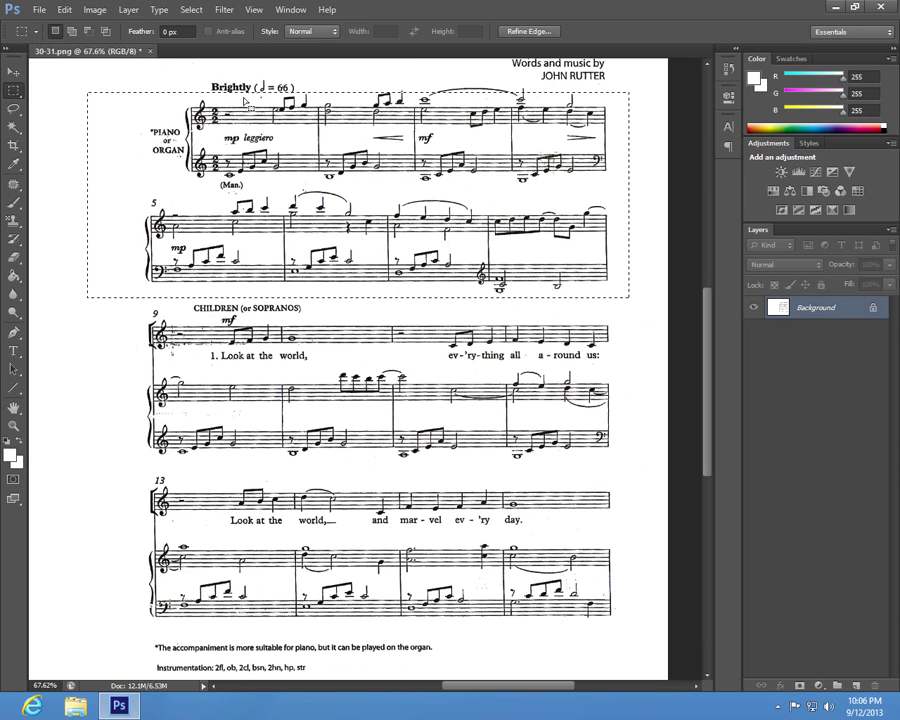
pyautogui.scroll(3, 709, 307)
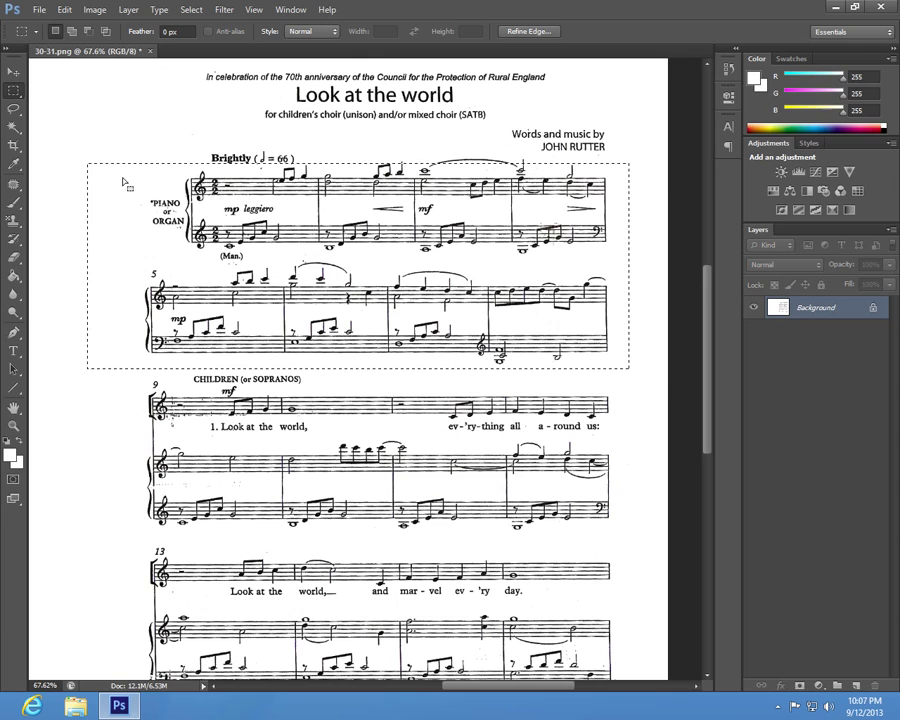
pyautogui.press('shift')
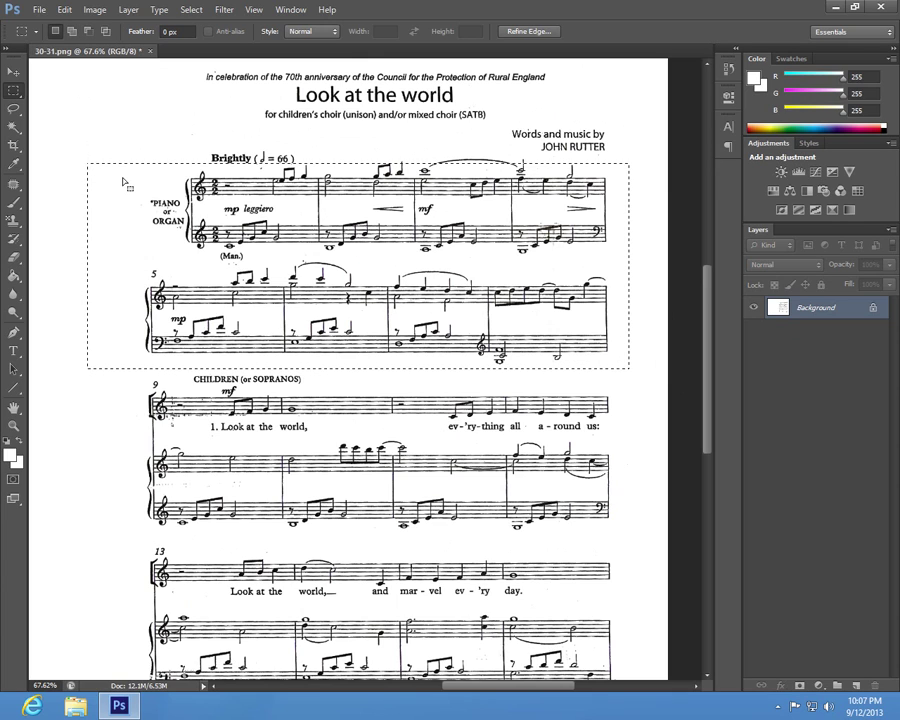
pyautogui.press('shift')
pyautogui.moveTo(175, 146); pyautogui.dragTo(517, 206)
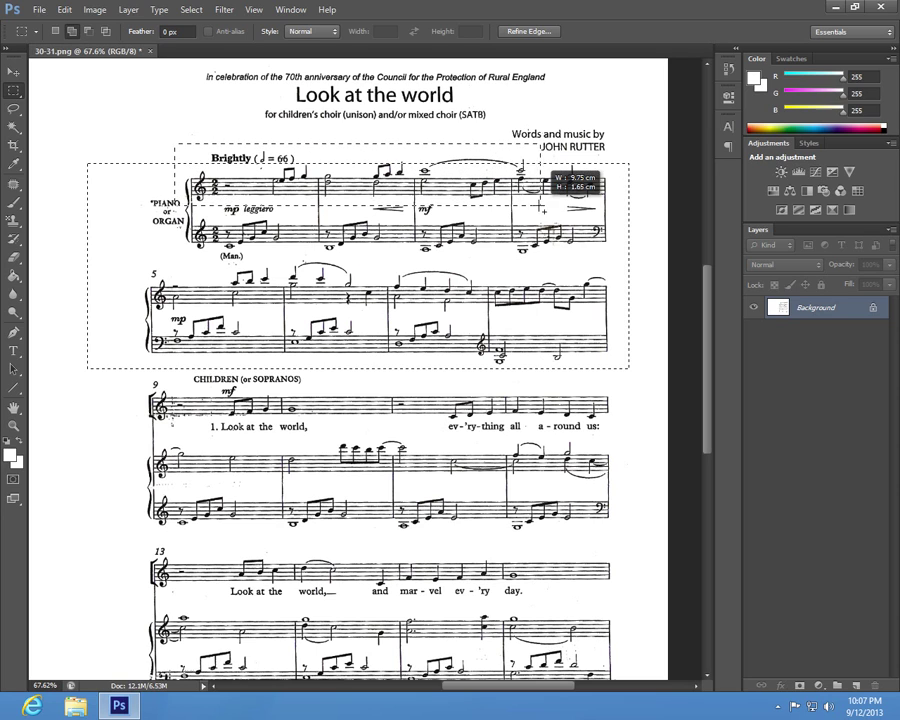
pyautogui.moveTo(517, 206); pyautogui.dragTo(528, 200)
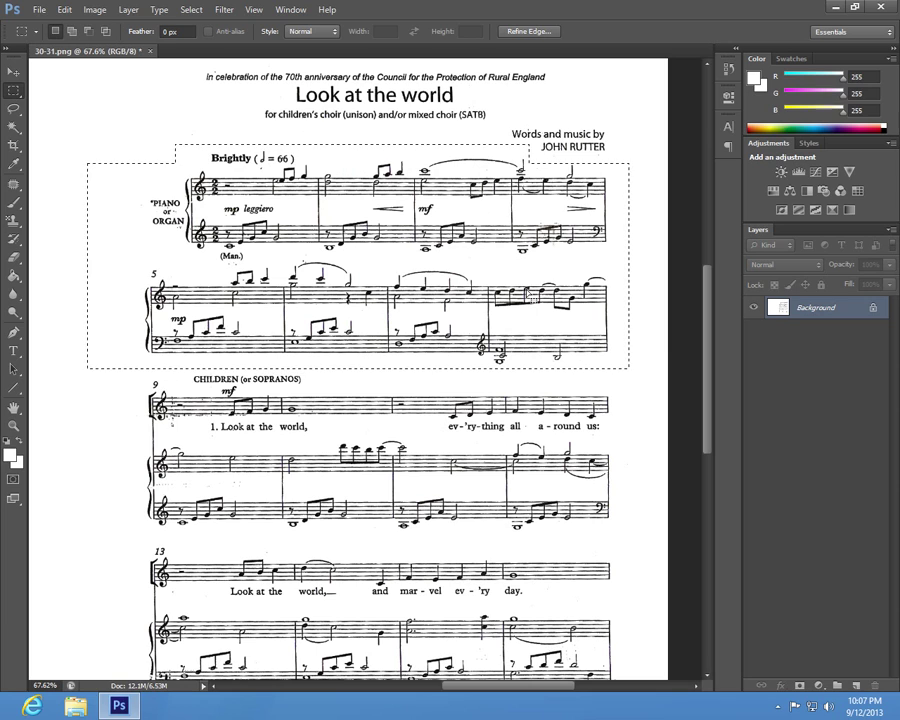
pyautogui.click(64, 10)
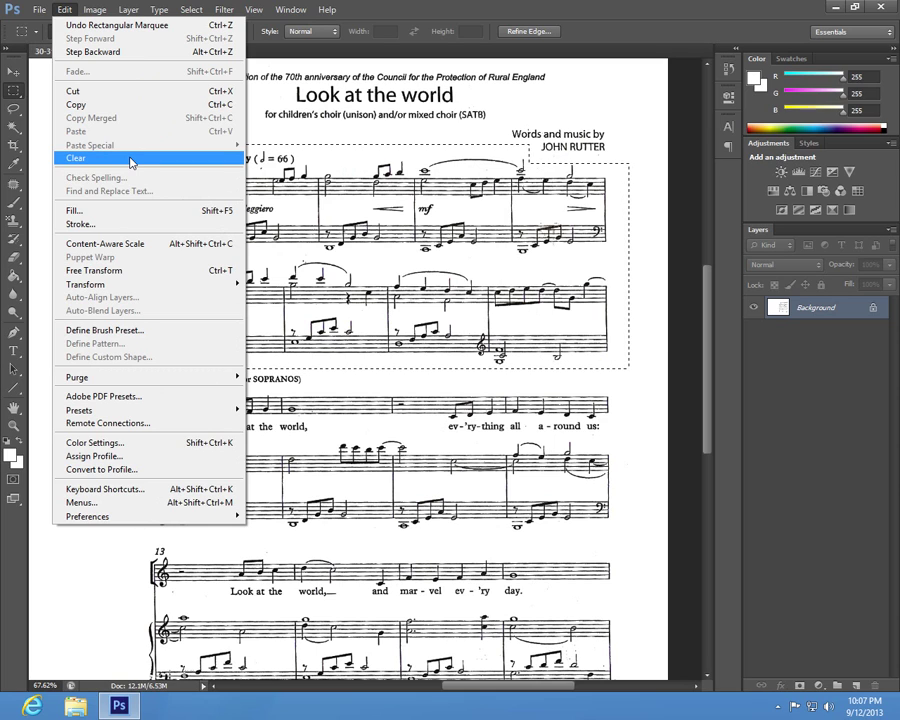
# White out the piano introduction and the piano staves beneath the bar-9 children's line.
pyautogui.click(130, 160)
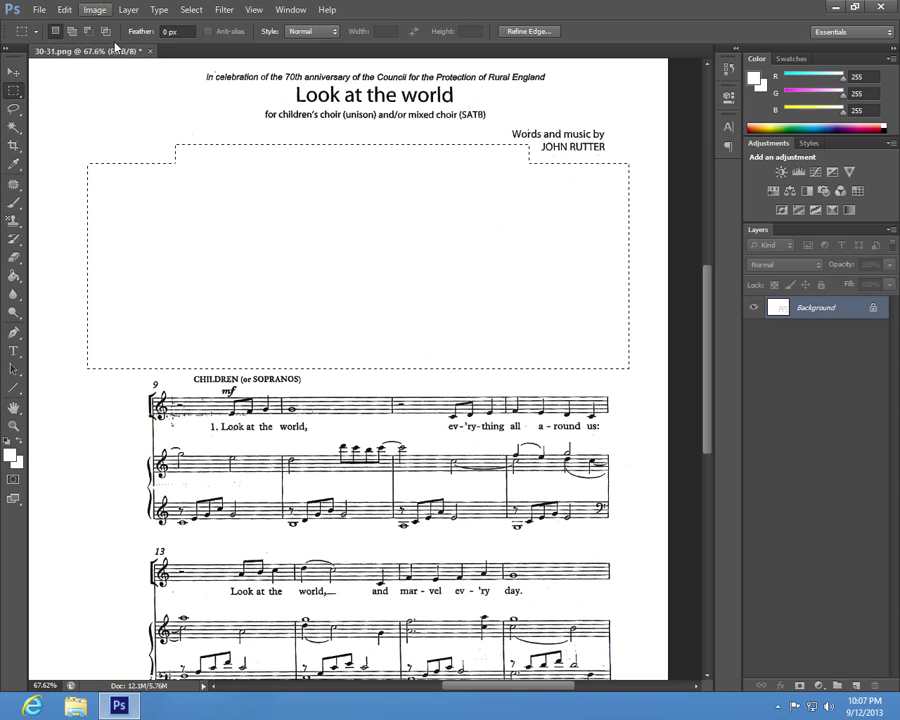
pyautogui.click(247, 207)
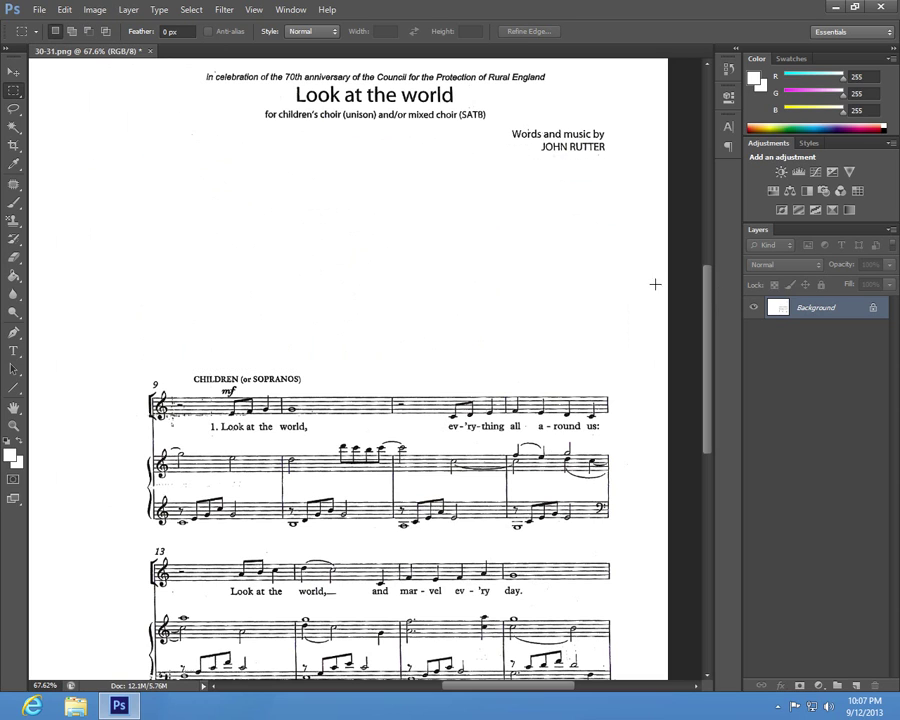
pyautogui.moveTo(705, 297); pyautogui.dragTo(703, 353)
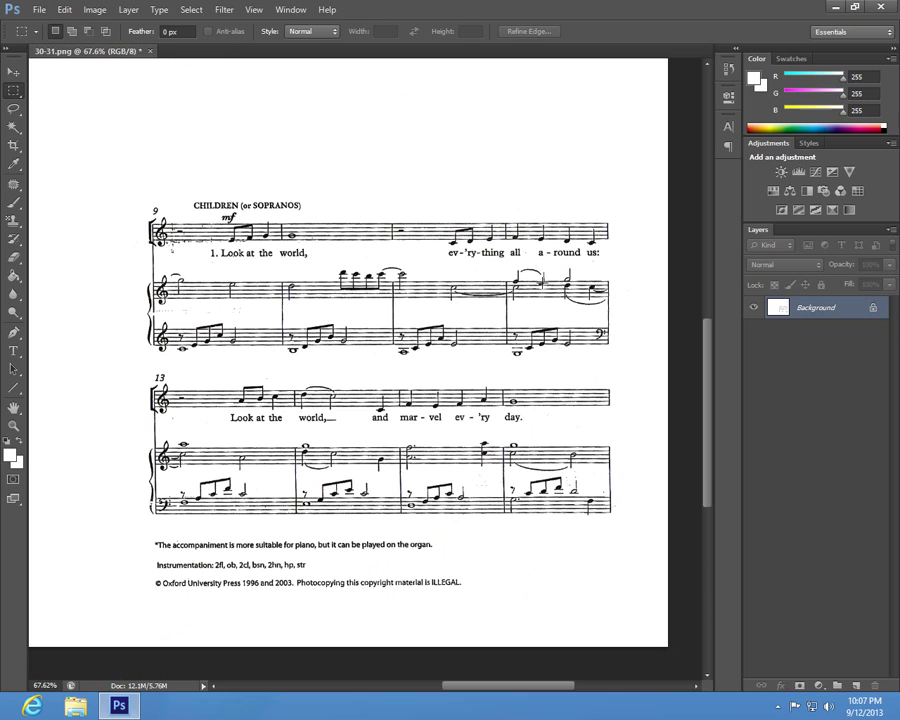
pyautogui.moveTo(618, 263); pyautogui.dragTo(150, 327)
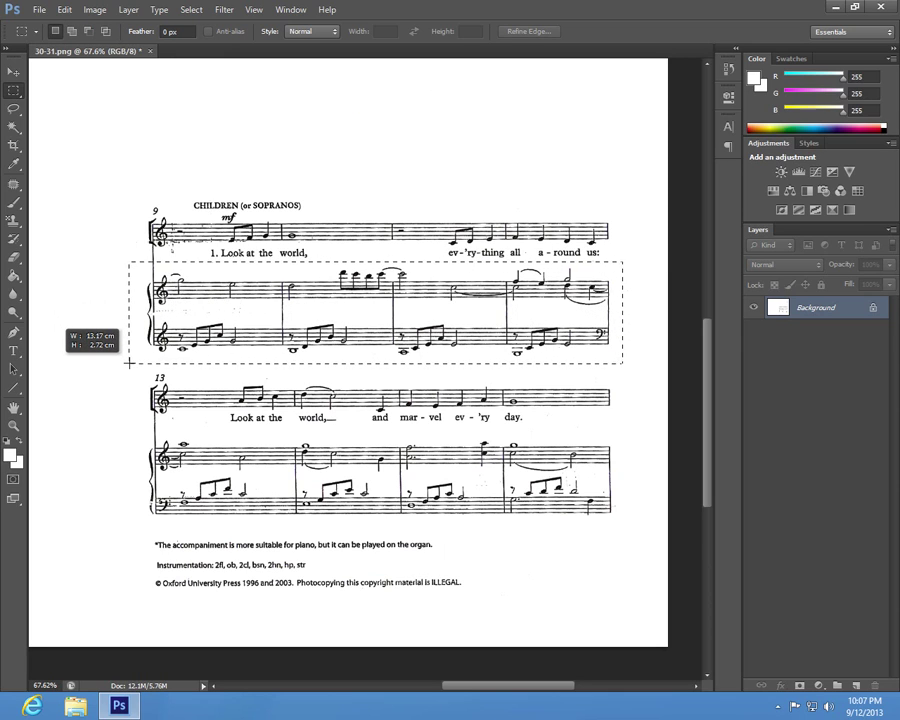
pyautogui.moveTo(150, 327); pyautogui.dragTo(129, 362)
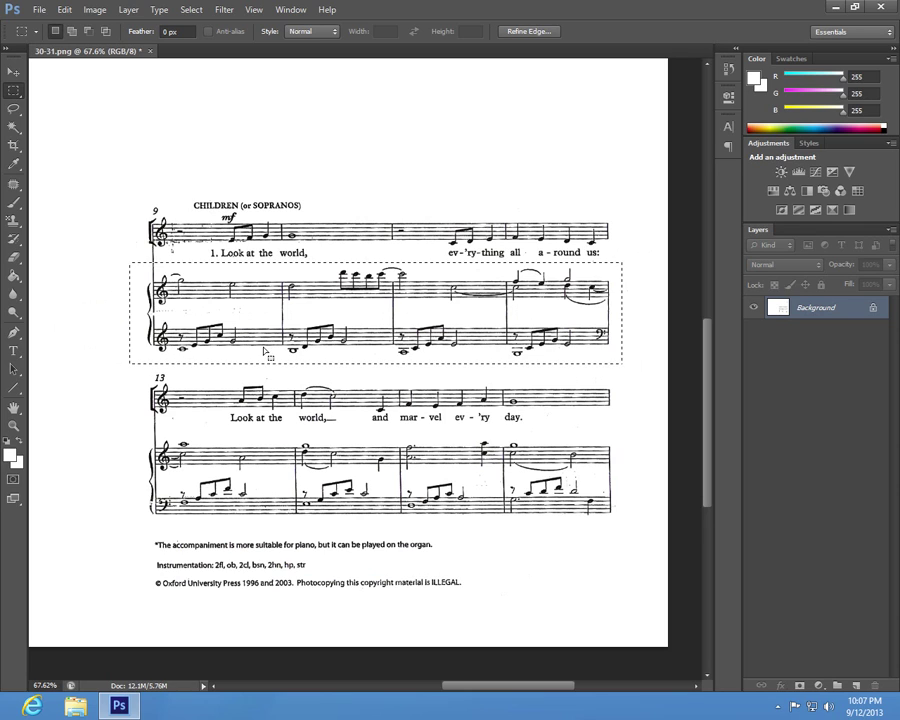
pyautogui.click(63, 10)
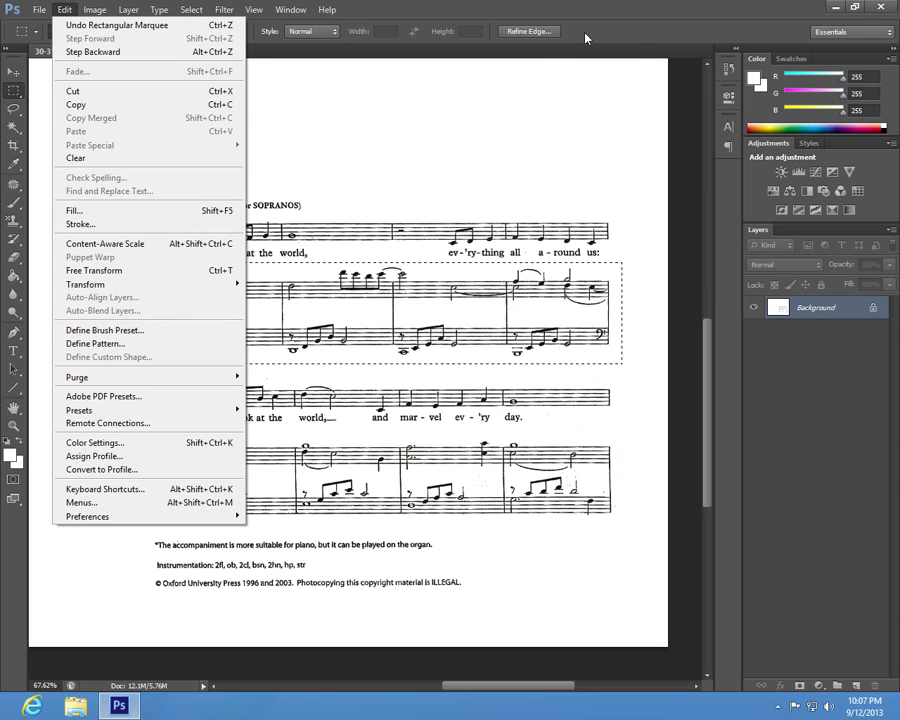
pyautogui.click(636, 47)
pyautogui.press('Delete')
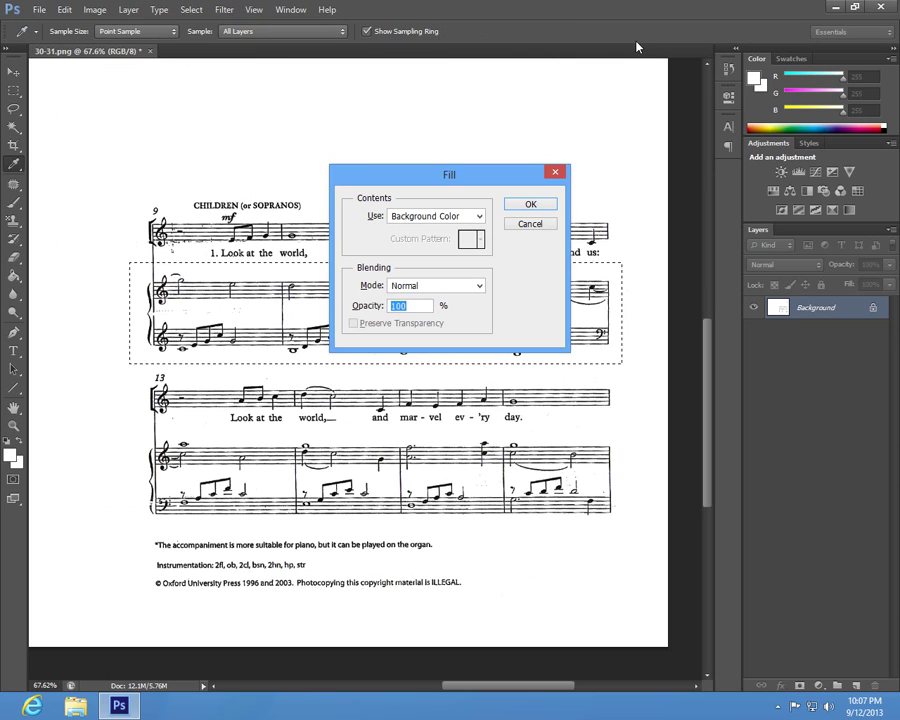
pyautogui.press('Return')
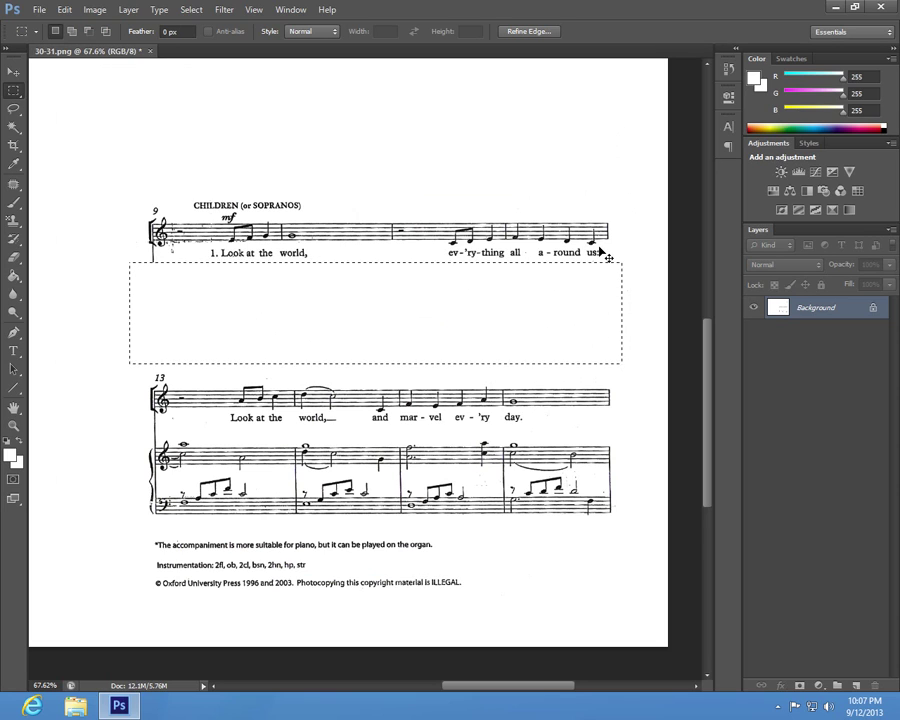
pyautogui.hotkey('ctrl', 'd')
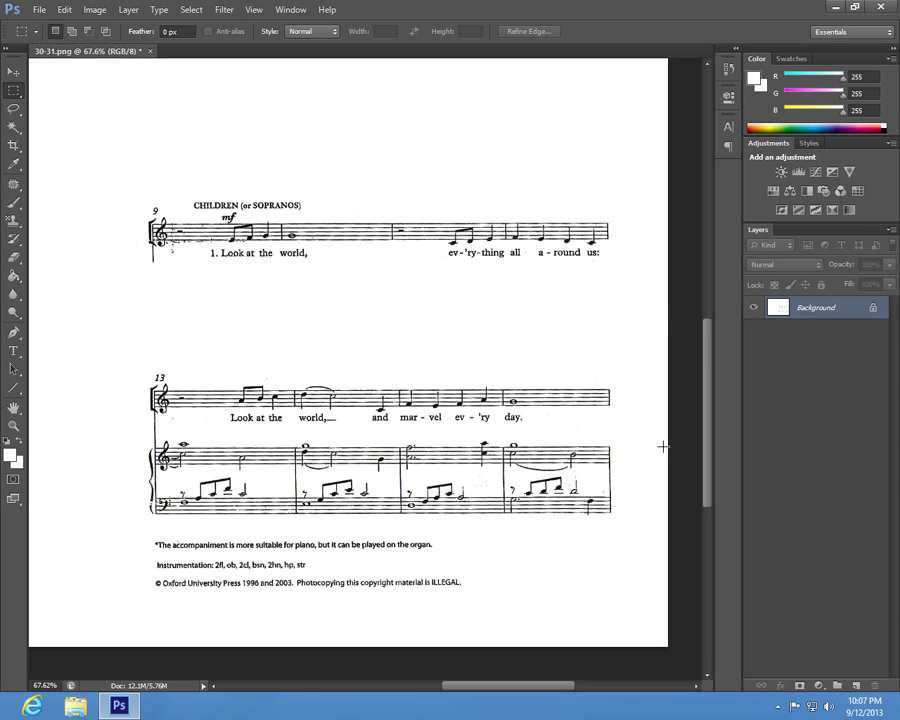
# Fill the last piano accompaniment staves with white and deselect.
pyautogui.moveTo(626, 433); pyautogui.dragTo(130, 520)
pyautogui.hotkey('shift', 'BackSpace')
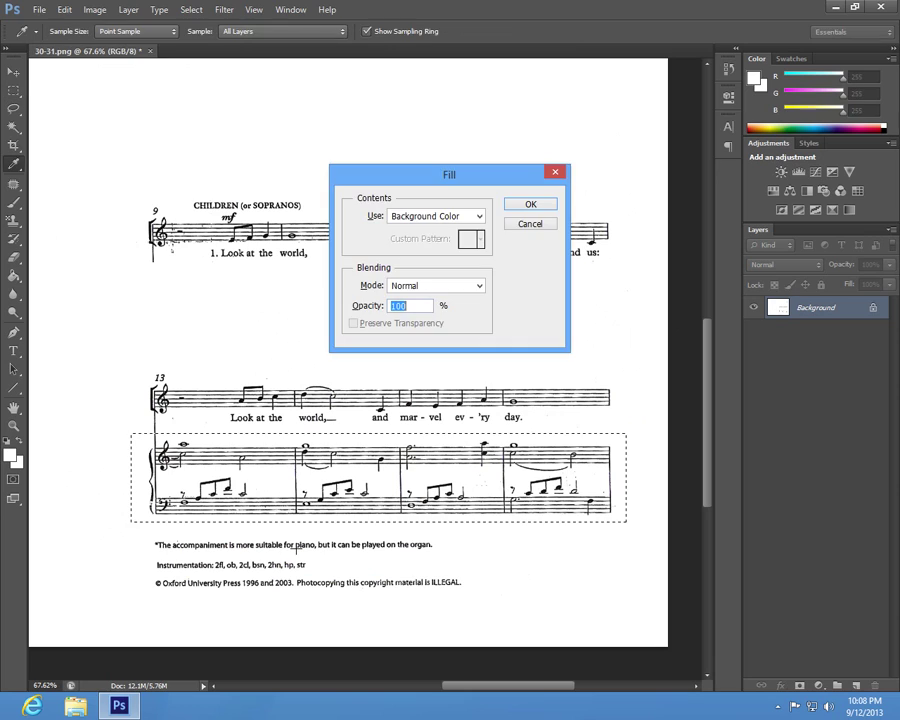
pyautogui.press('Return')
pyautogui.hotkey('ctrl', 'd')
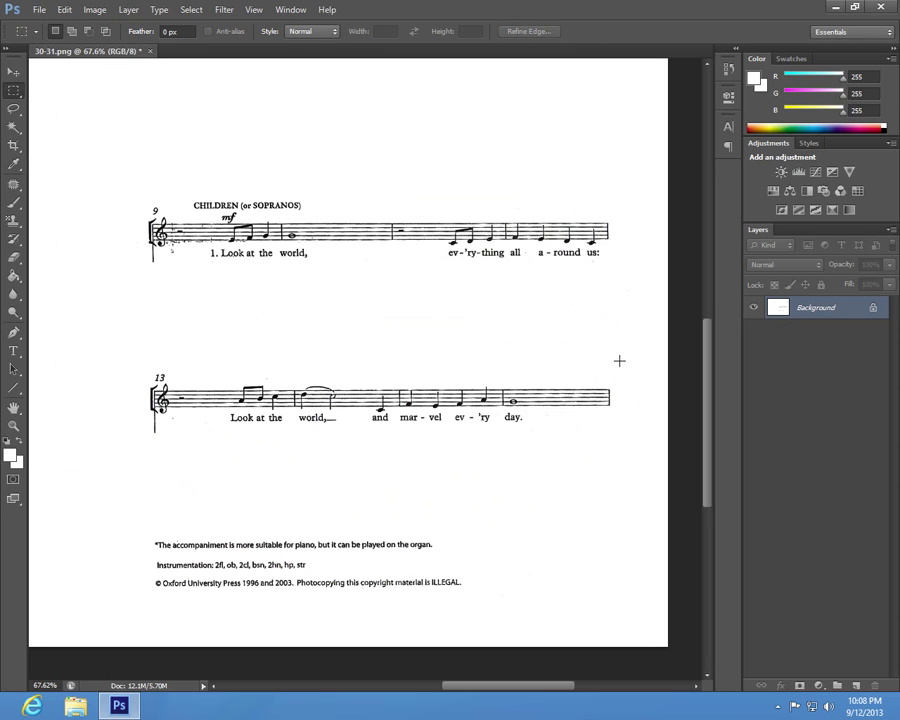
# Select the children's staff starting at measure 13, reselecting it after an accidental deselect.
pyautogui.moveTo(619, 360); pyautogui.dragTo(139, 442)
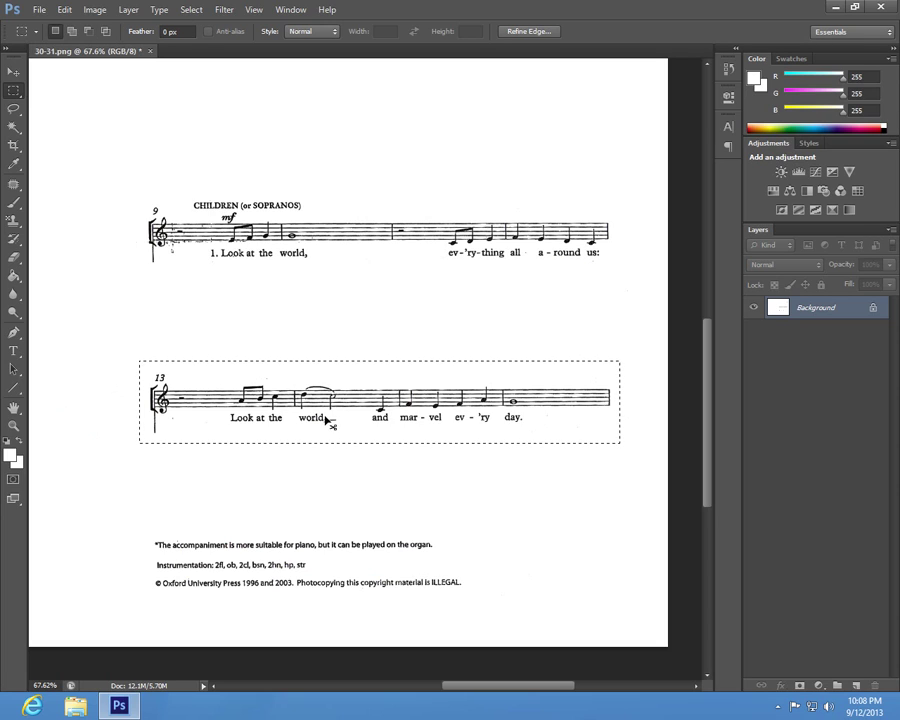
pyautogui.click(505, 455)
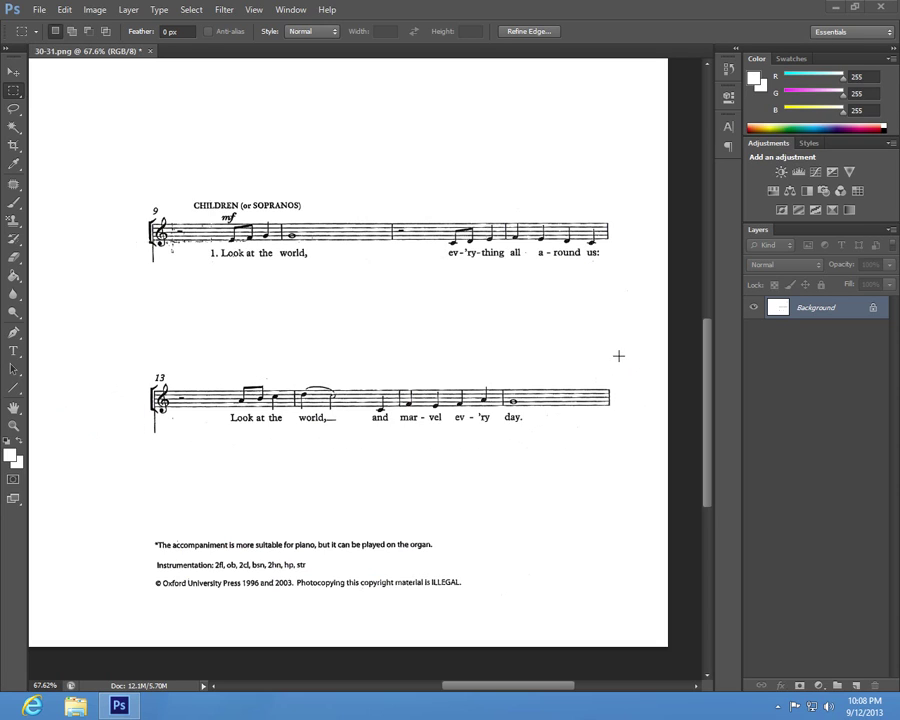
pyautogui.hotkey('ctrl', 'shift', 'd')
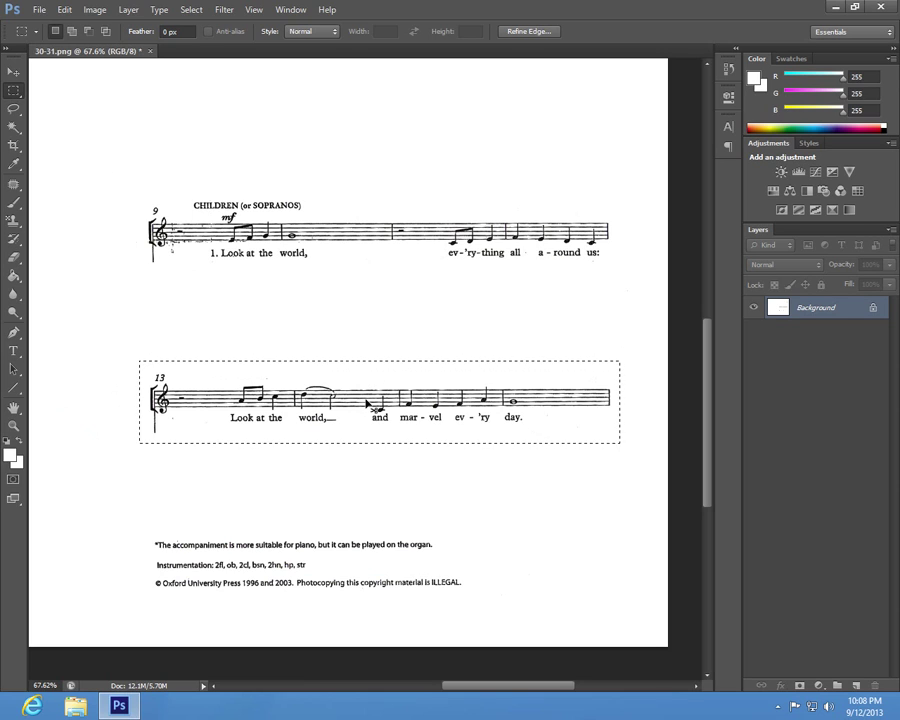
# Move the measure-13 staff up beneath the first staff, trimming the overlap with its lyrics.
pyautogui.moveTo(367, 404); pyautogui.dragTo(367, 309)
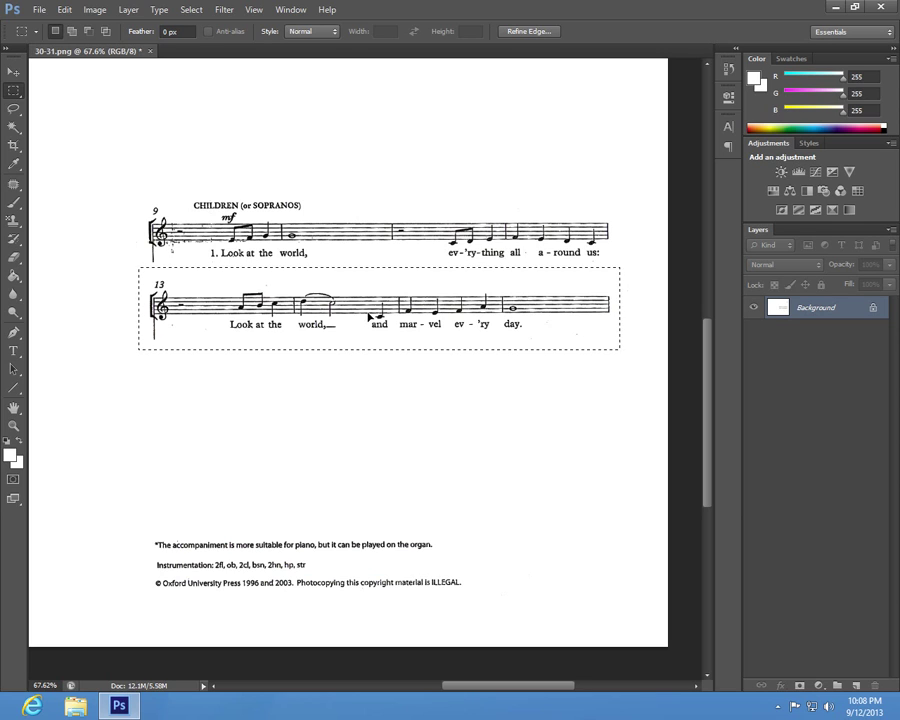
pyautogui.moveTo(368, 317)
pyautogui.mouseDown()
pyautogui.moveTo(372, 288)
pyautogui.moveTo(367, 319)
pyautogui.mouseUp()
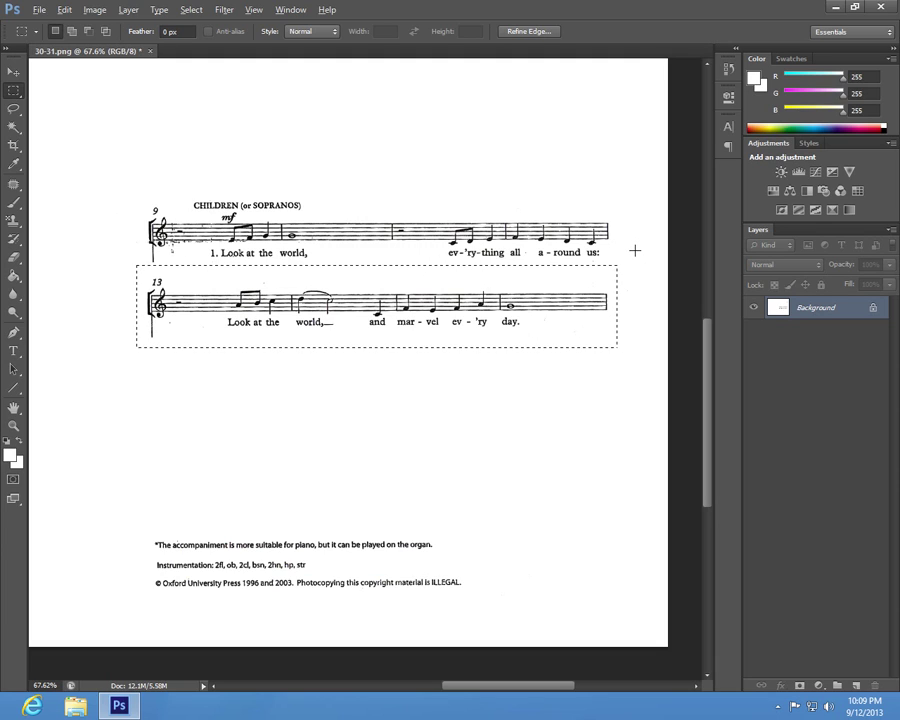
pyautogui.press('alt')
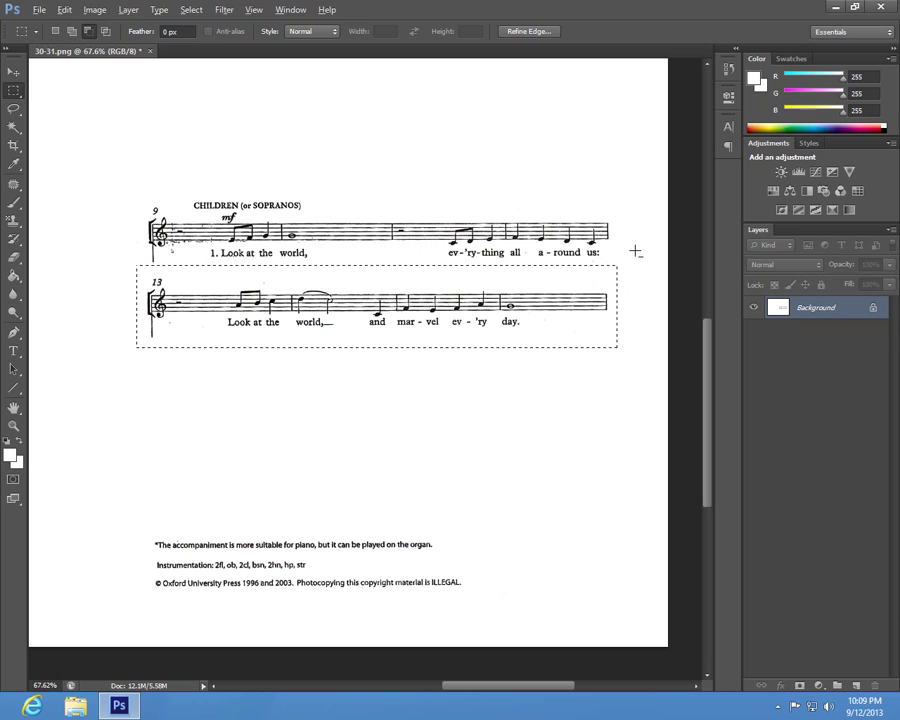
pyautogui.moveTo(635, 251)
pyautogui.mouseDown()
pyautogui.moveTo(90, 268)
pyautogui.moveTo(88, 276)
pyautogui.mouseUp()
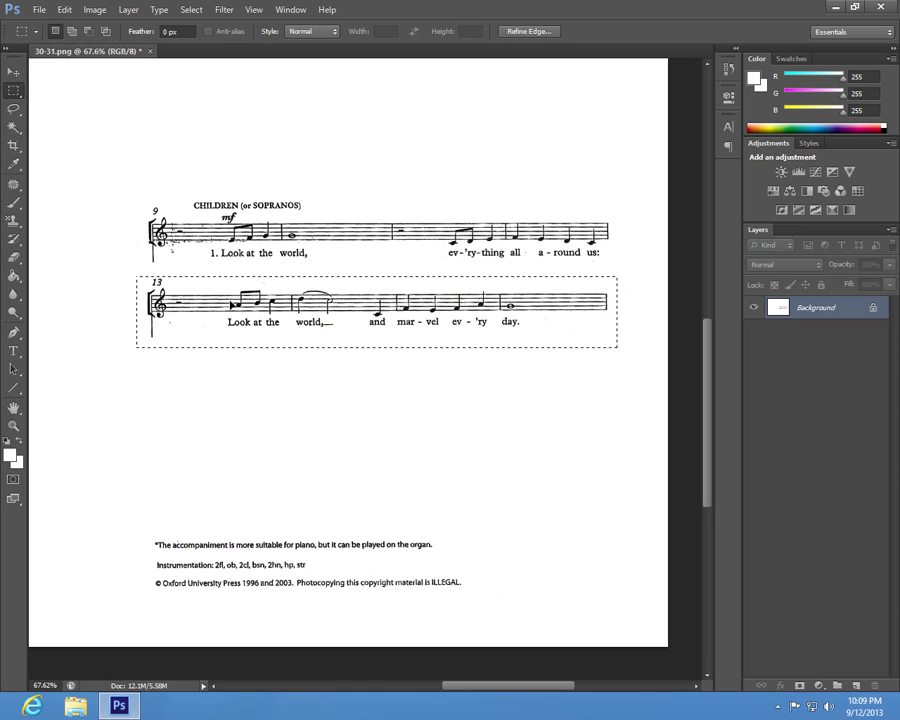
pyautogui.moveTo(232, 307); pyautogui.dragTo(238, 297)
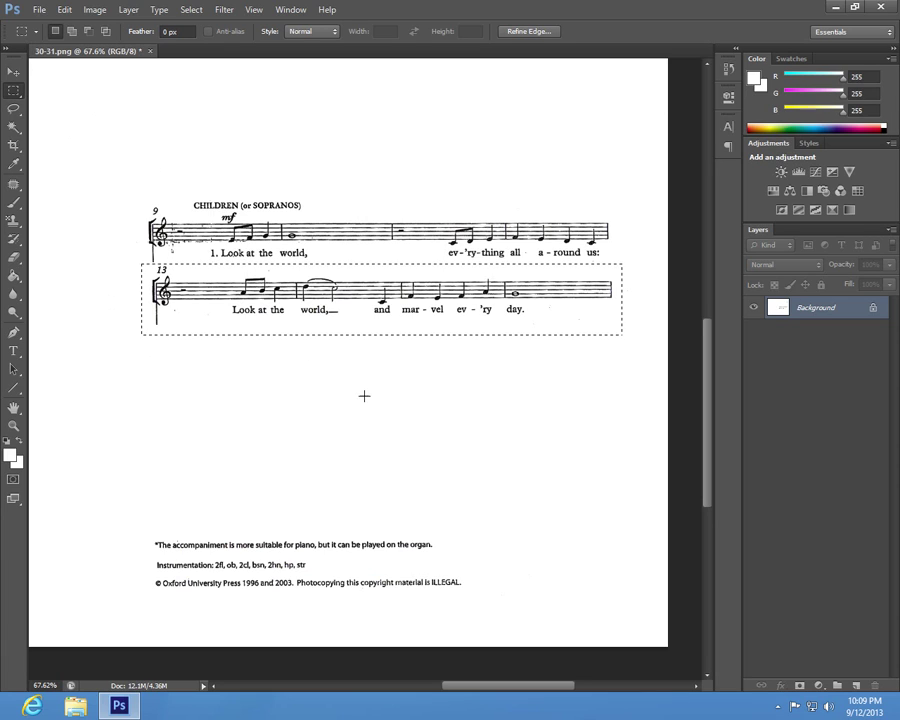
pyautogui.hotkey('ctrl', 'd')
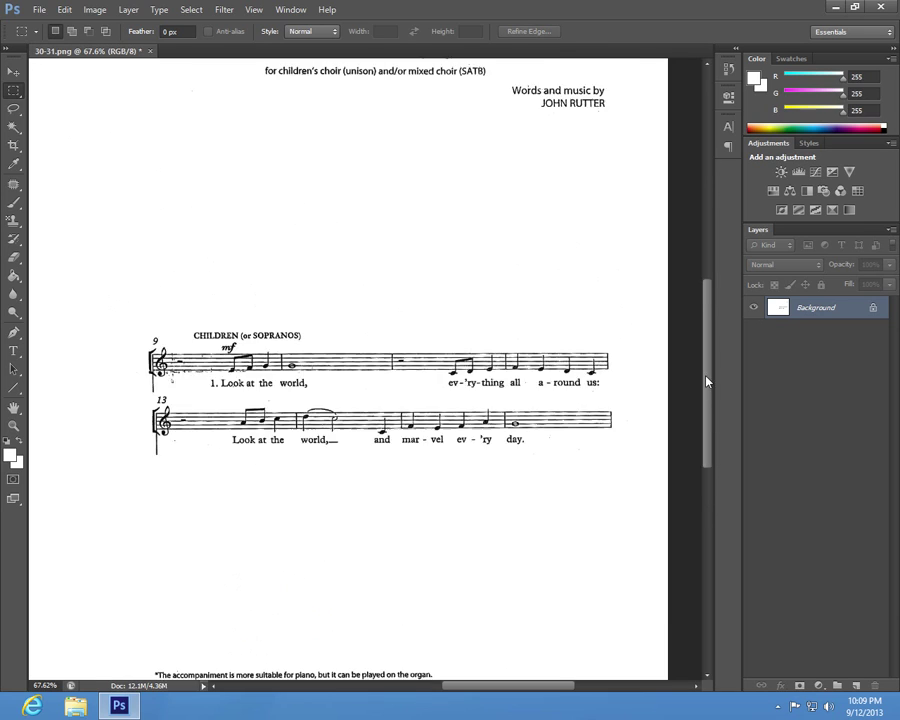
# Select the bar 9 and bar 13 staves, excluding the empty top strip, and lift them under the title.
pyautogui.moveTo(709, 428); pyautogui.dragTo(706, 357)
pyautogui.moveTo(622, 408); pyautogui.dragTo(139, 573)
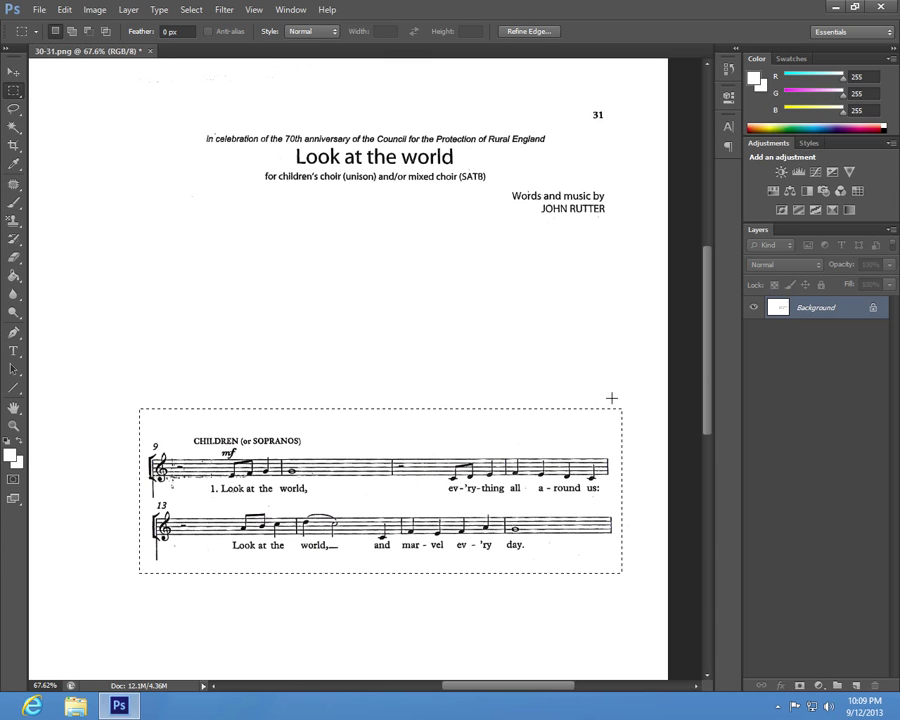
pyautogui.press('alt')
pyautogui.moveTo(116, 395); pyautogui.dragTo(641, 434)
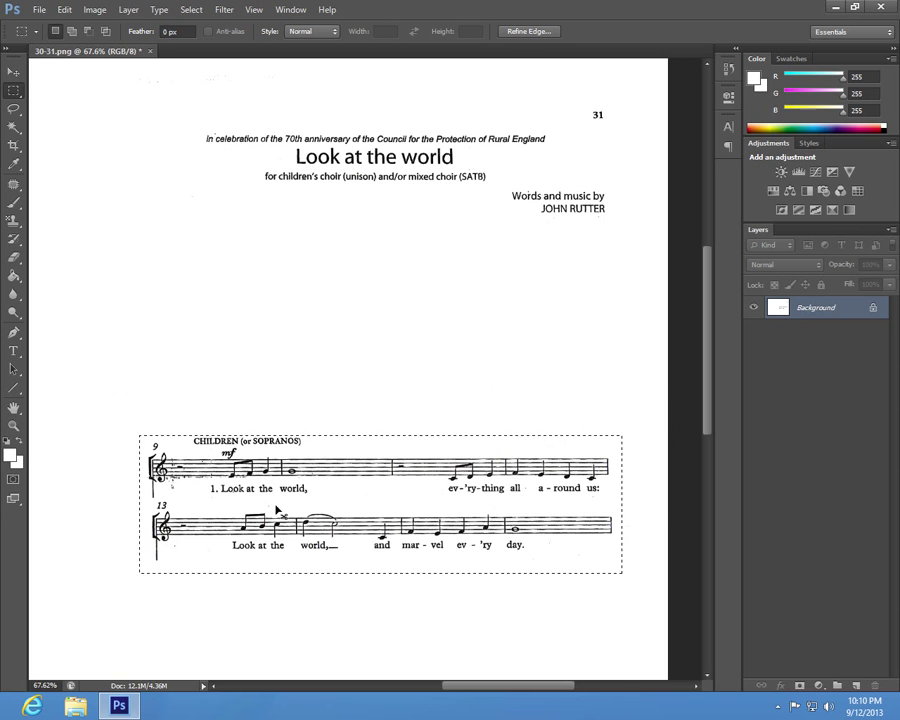
pyautogui.moveTo(275, 500); pyautogui.dragTo(277, 292)
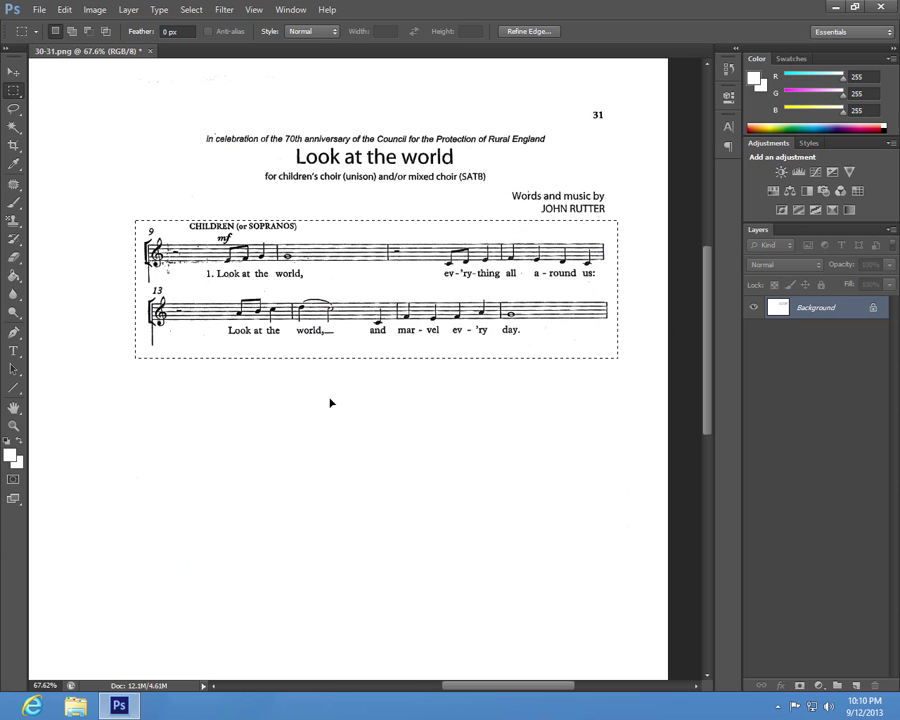
pyautogui.click(377, 410)
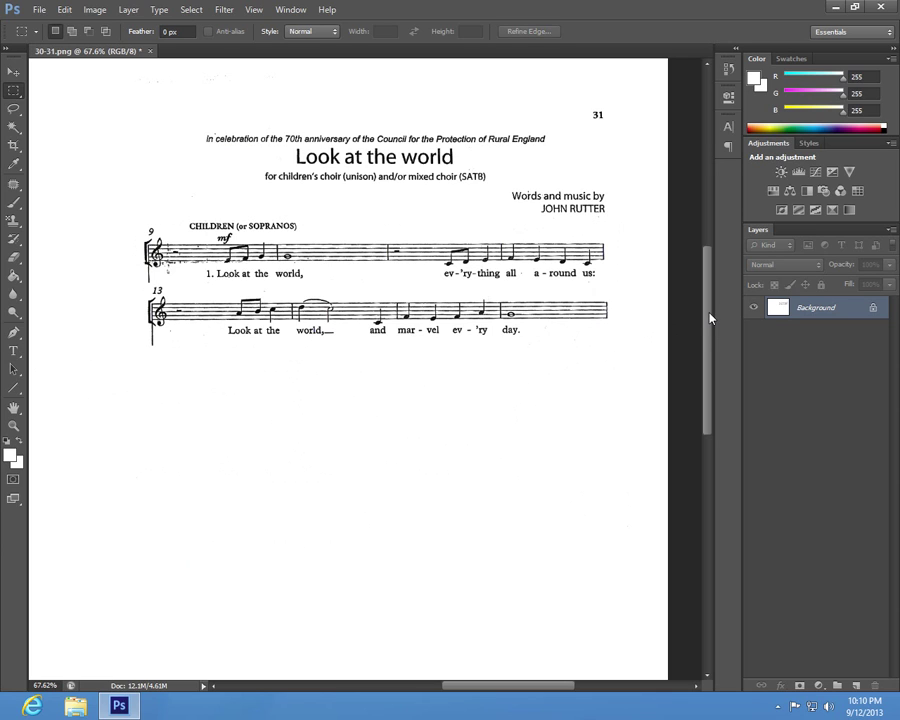
pyautogui.moveTo(706, 314); pyautogui.dragTo(705, 422)
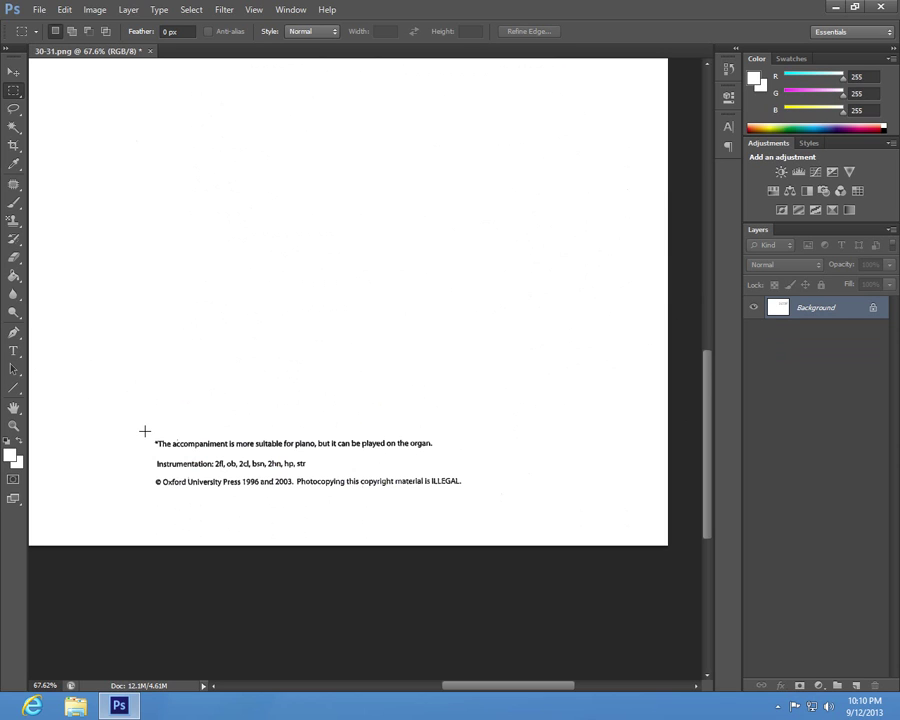
# Move the footer notes further down the page and fit the whole page in the window.
pyautogui.moveTo(145, 431); pyautogui.dragTo(491, 495)
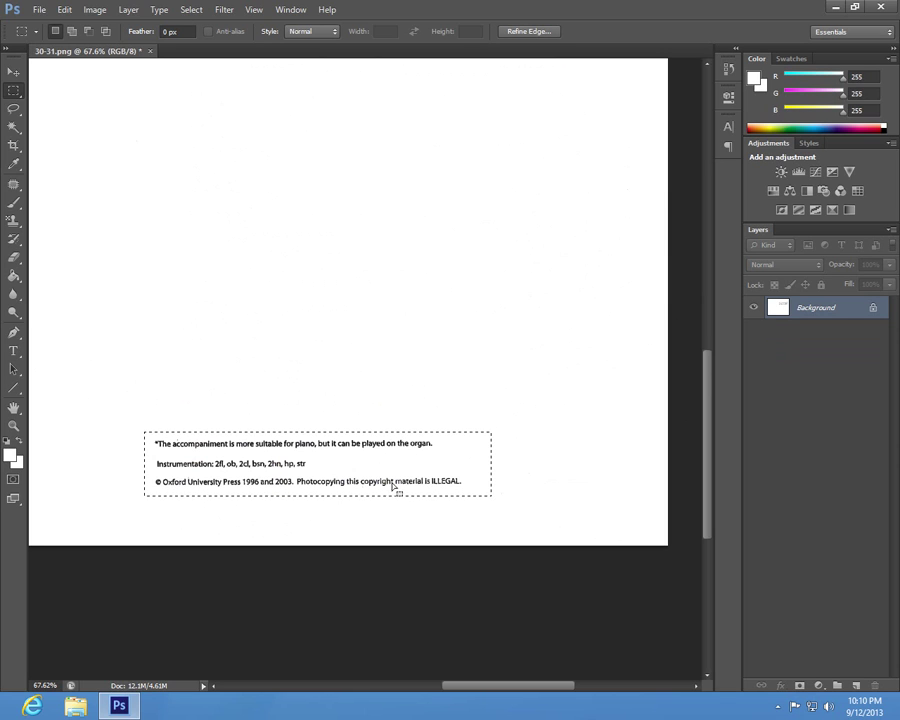
pyautogui.moveTo(388, 471); pyautogui.dragTo(388, 519)
pyautogui.hotkey('ctrl', 'd')
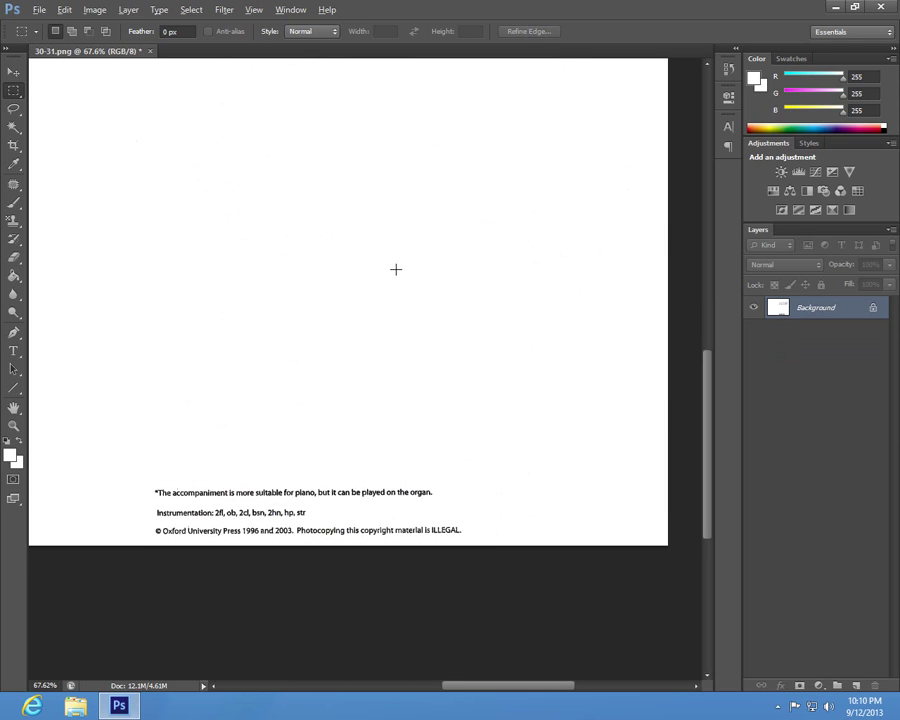
pyautogui.hotkey('ctrl', '0')
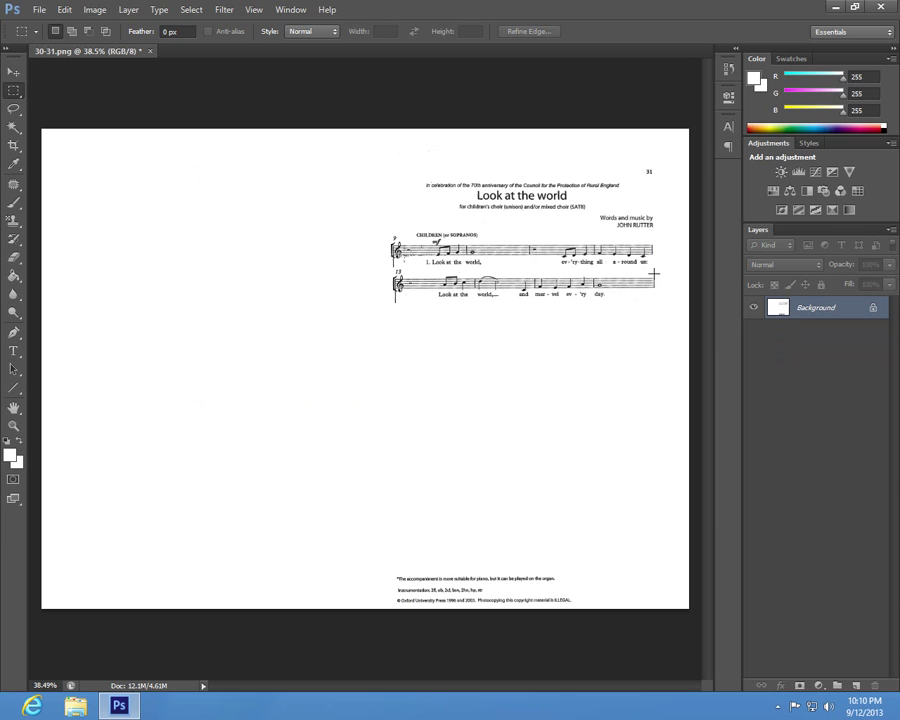
# Raise the title, credits and both children's staves together toward the page top.
pyautogui.moveTo(663, 308); pyautogui.dragTo(371, 165)
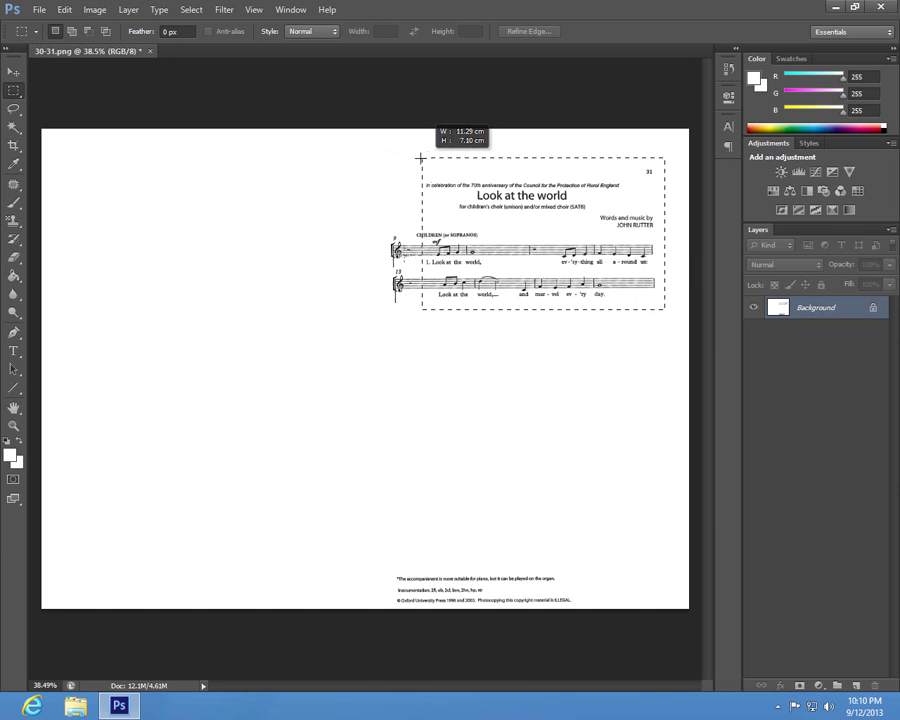
pyautogui.moveTo(371, 165); pyautogui.dragTo(387, 165)
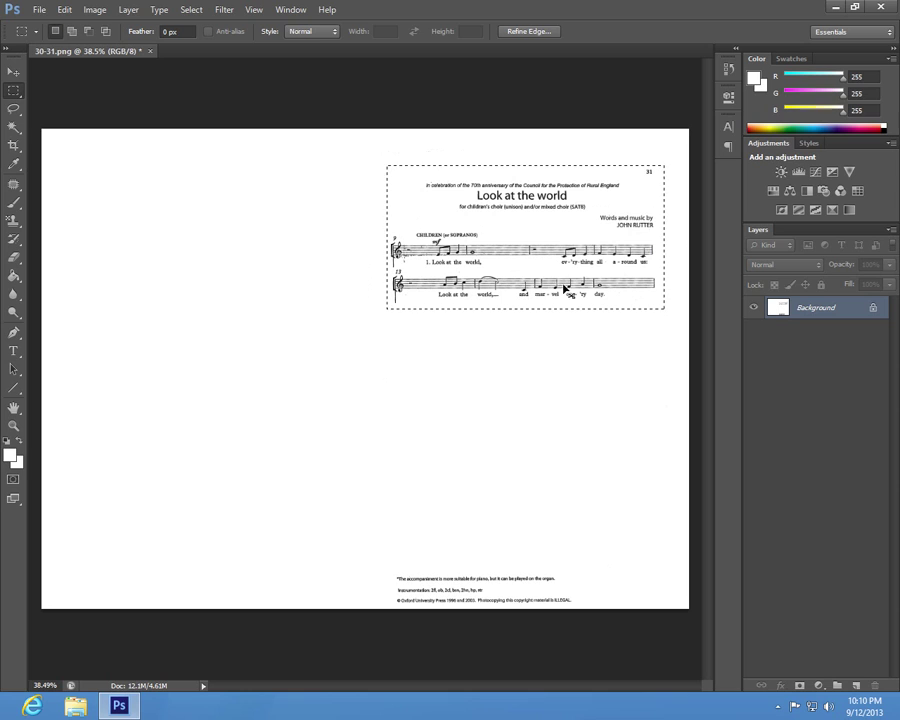
pyautogui.moveTo(562, 291); pyautogui.dragTo(561, 259)
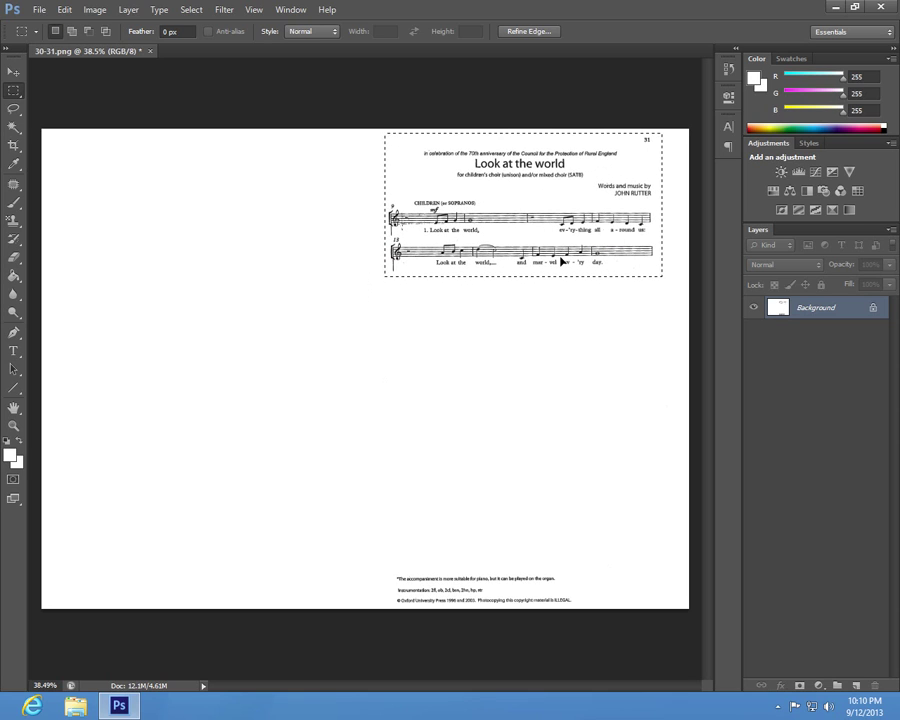
pyautogui.click(598, 304)
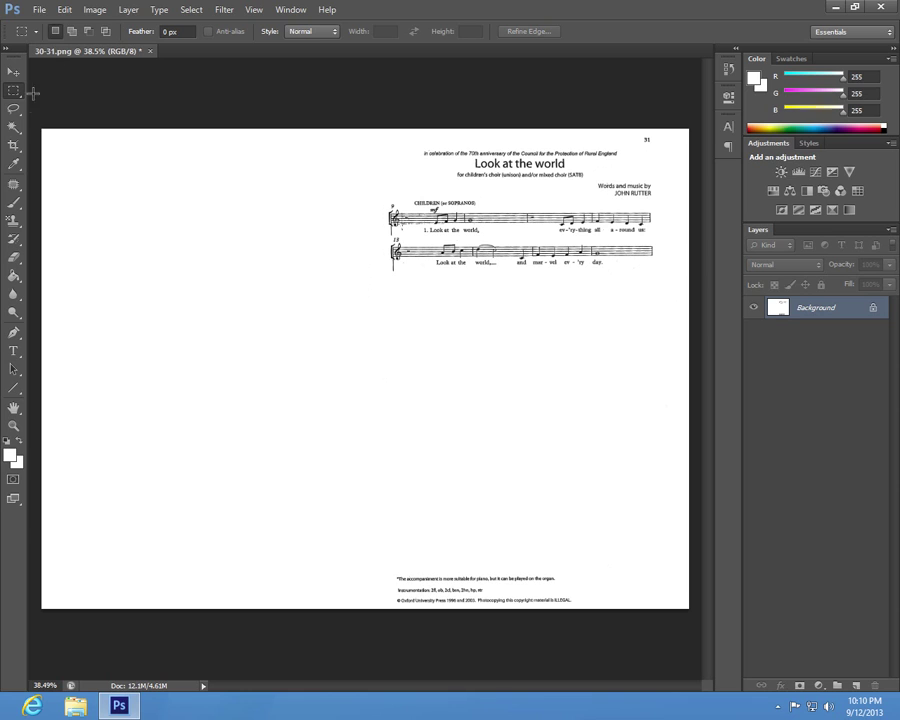
pyautogui.click(38, 12)
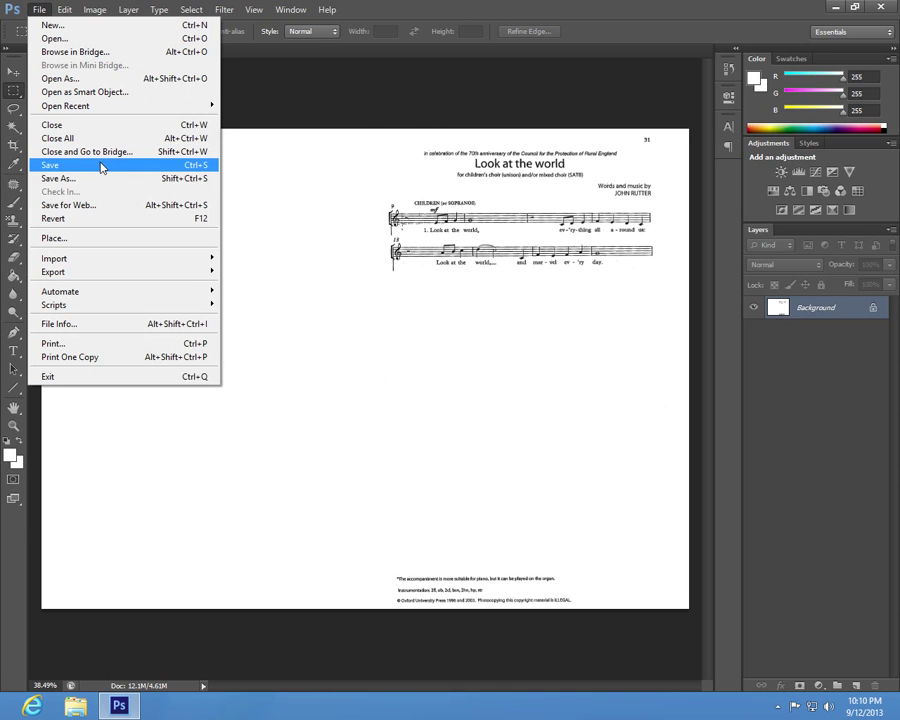
# Save the rebuilt score page as 30-31.png.
pyautogui.click(63, 170)
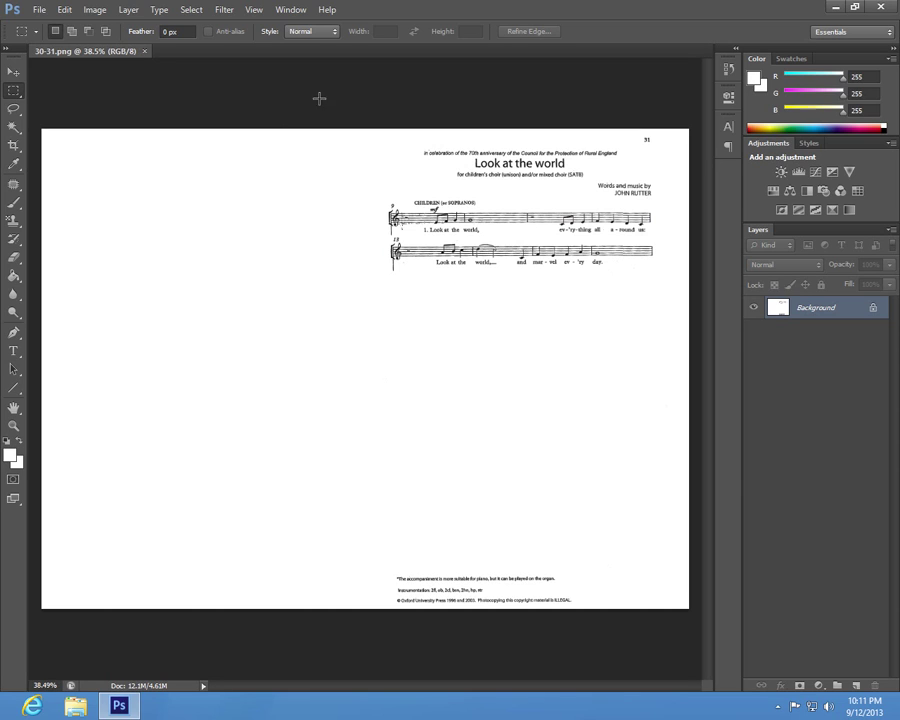
pyautogui.click(39, 12)
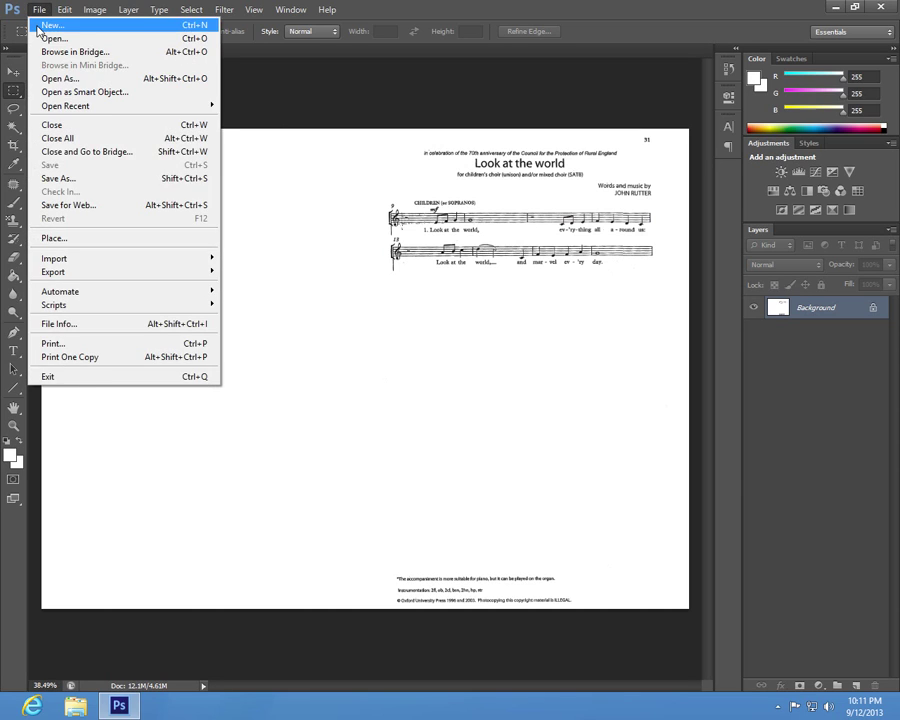
# Open the second scan, 32-33.png.
pyautogui.click(73, 45)
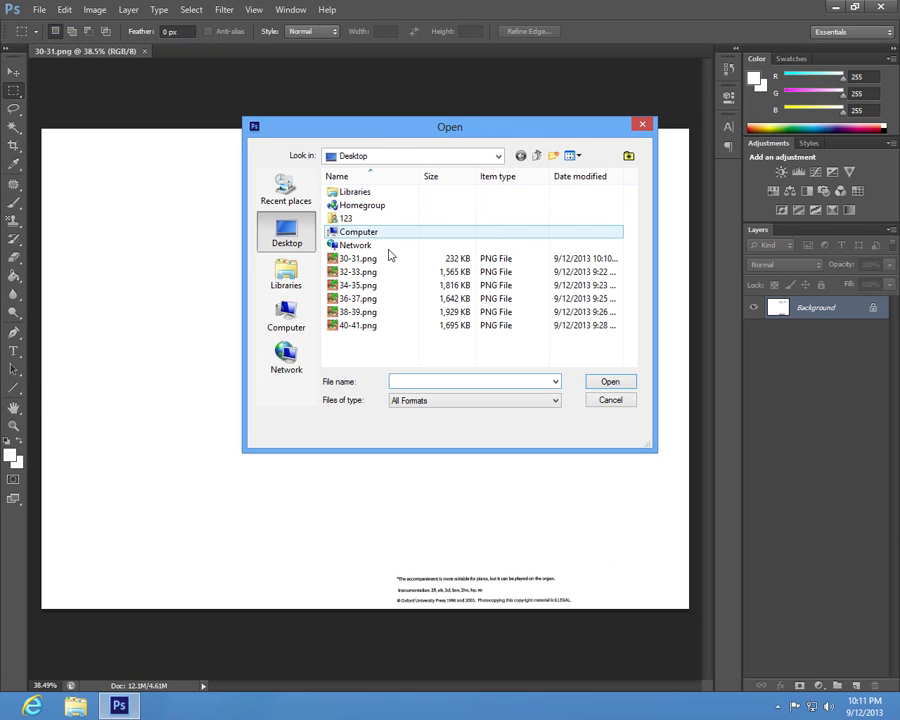
pyautogui.click(366, 273)
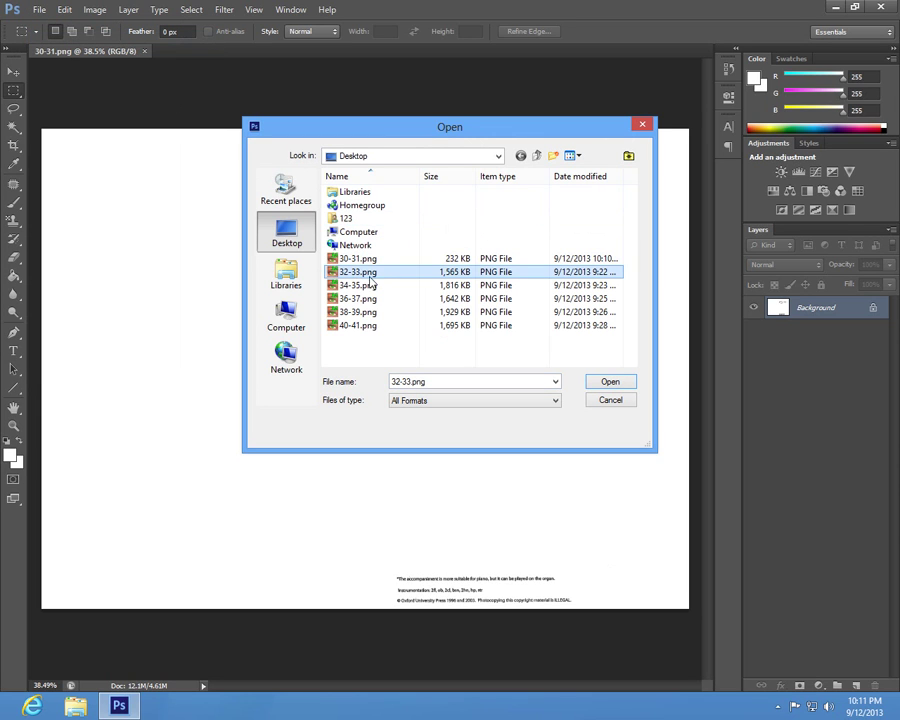
pyautogui.click(611, 383)
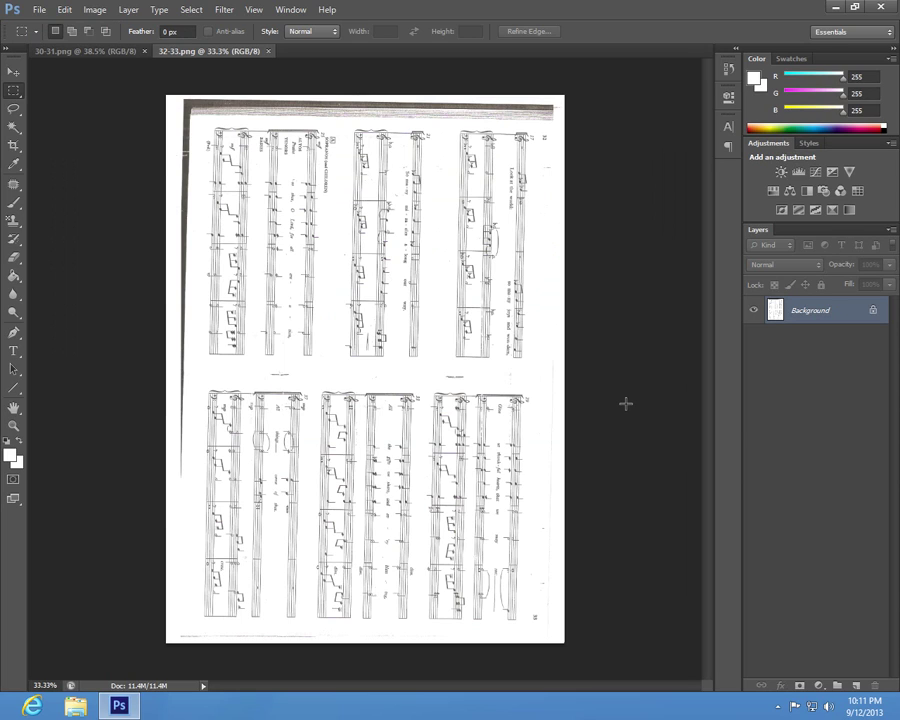
# Rotate 32-33.png 90° counter-clockwise into landscape and bring up Levels.
pyautogui.click(64, 9)
pyautogui.click(96, 9)
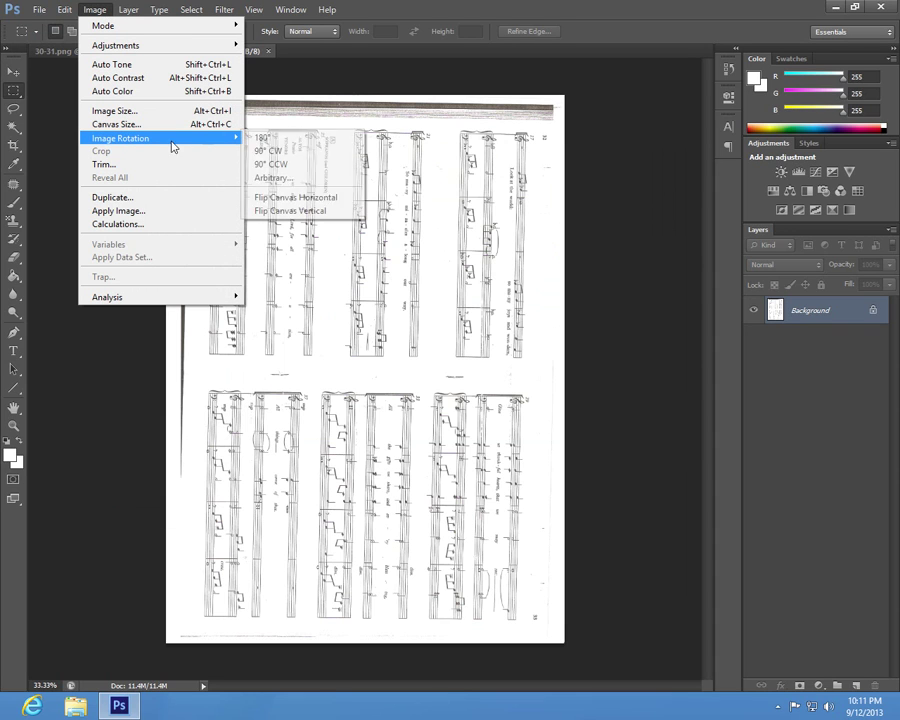
pyautogui.moveTo(121, 138)
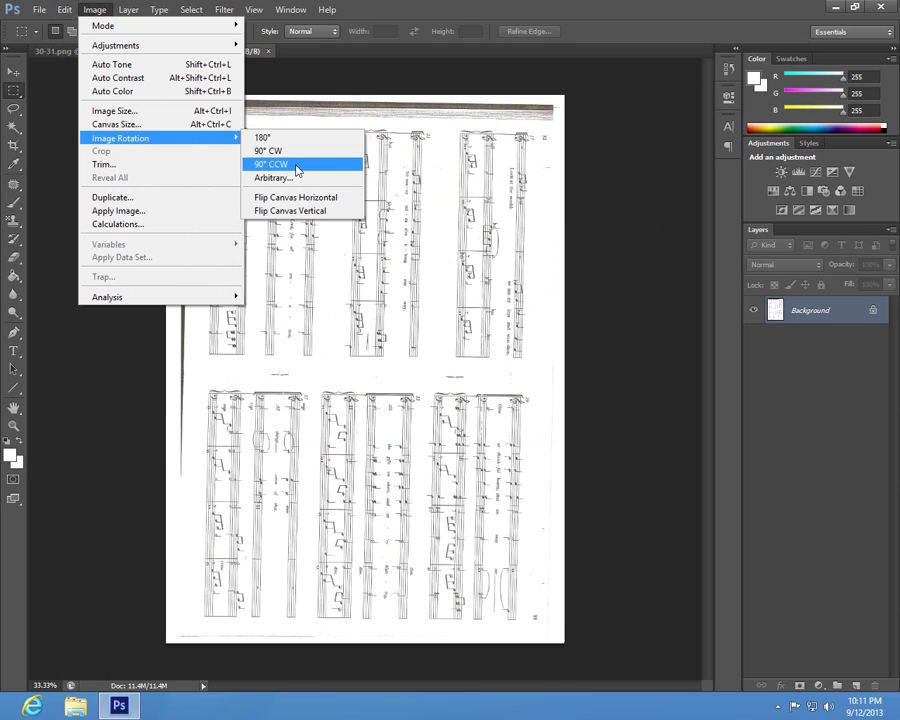
pyautogui.click(297, 168)
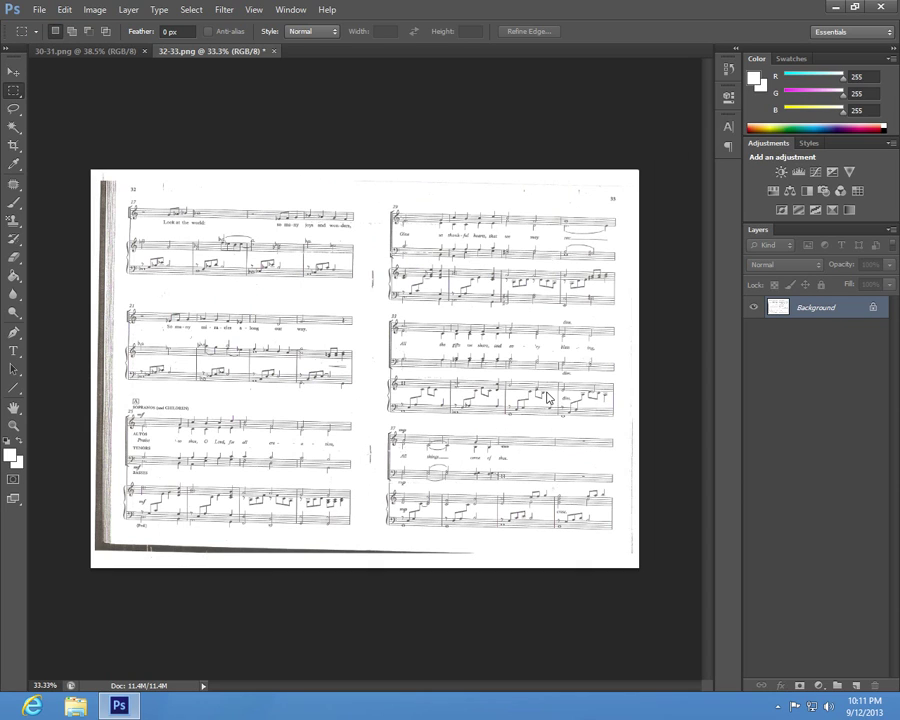
pyautogui.hotkey('ctrl', 'l')
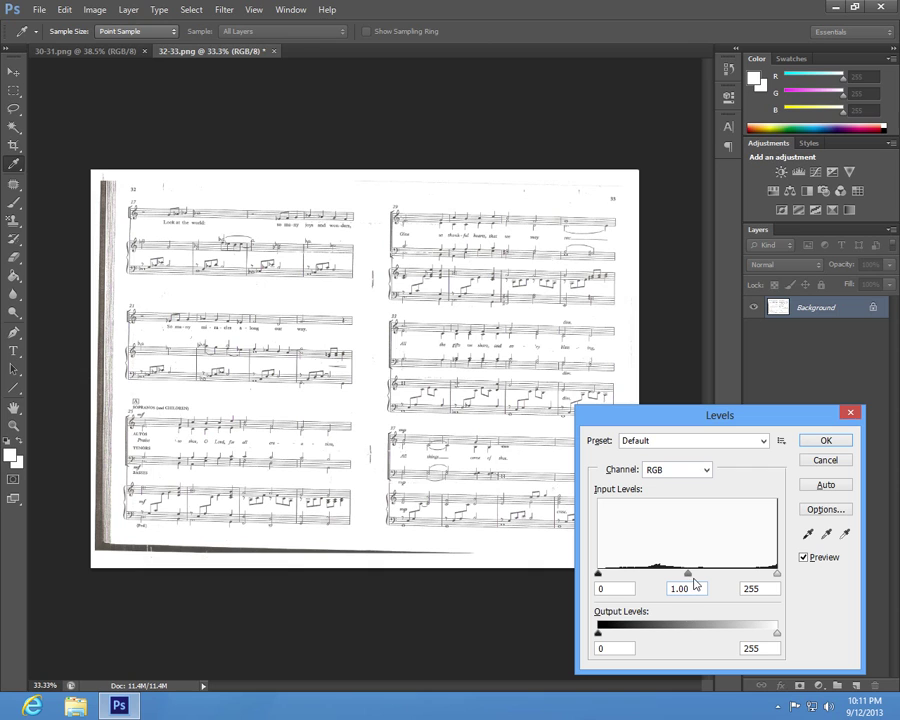
# Darken 32-33.png with a Levels midtone of 0.36 and select the Rectangular Marquee tool.
pyautogui.moveTo(689, 578); pyautogui.dragTo(738, 580)
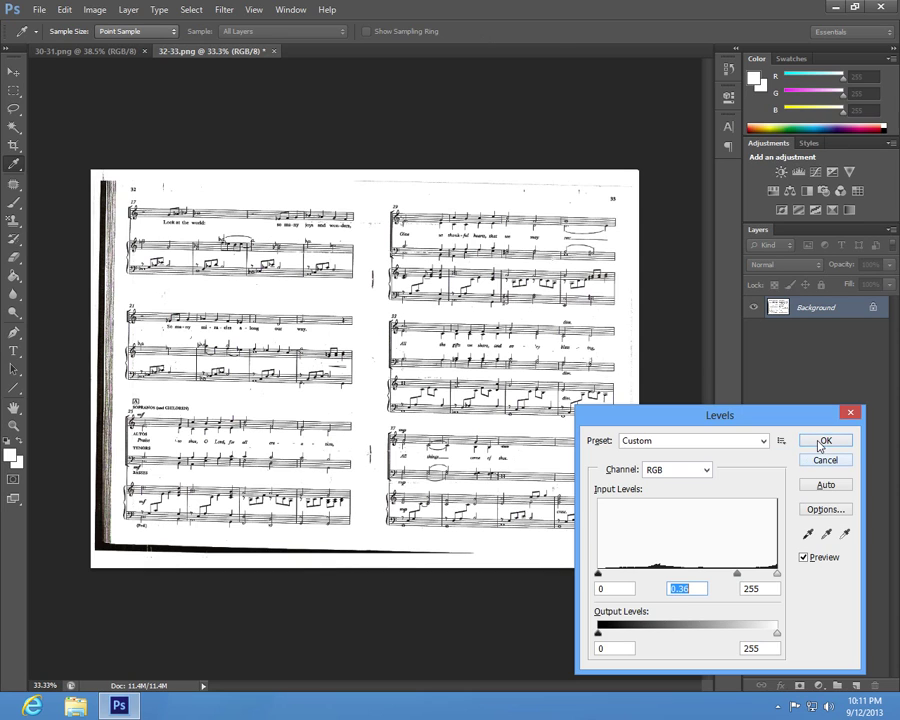
pyautogui.click(825, 440)
pyautogui.press('m')
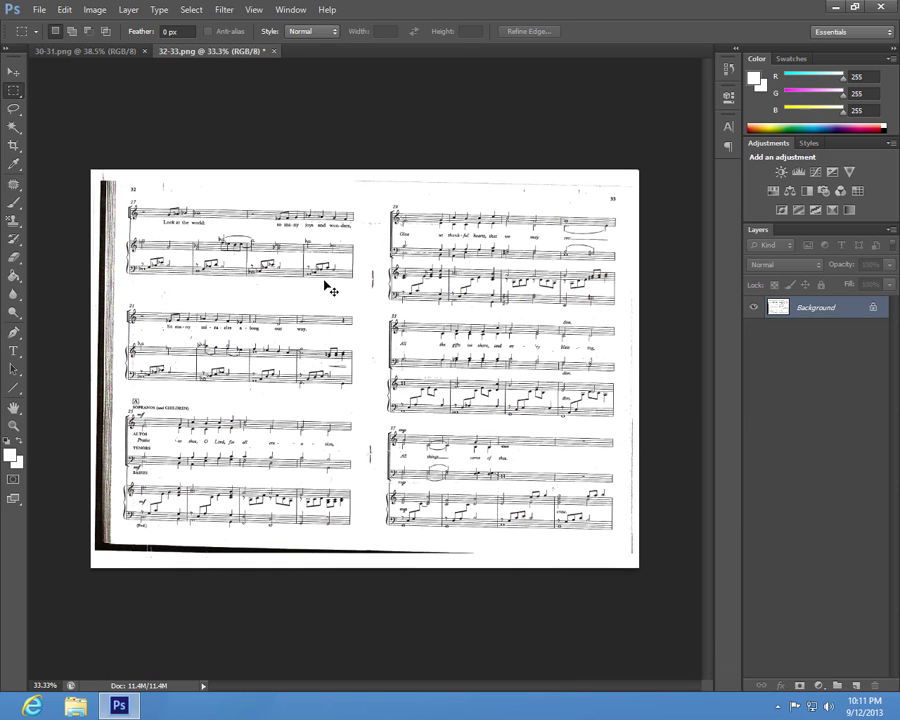
# Show guides and rotate the canvas 1.8° counter-clockwise to level the staves.
pyautogui.hotkey('ctrl', ';')
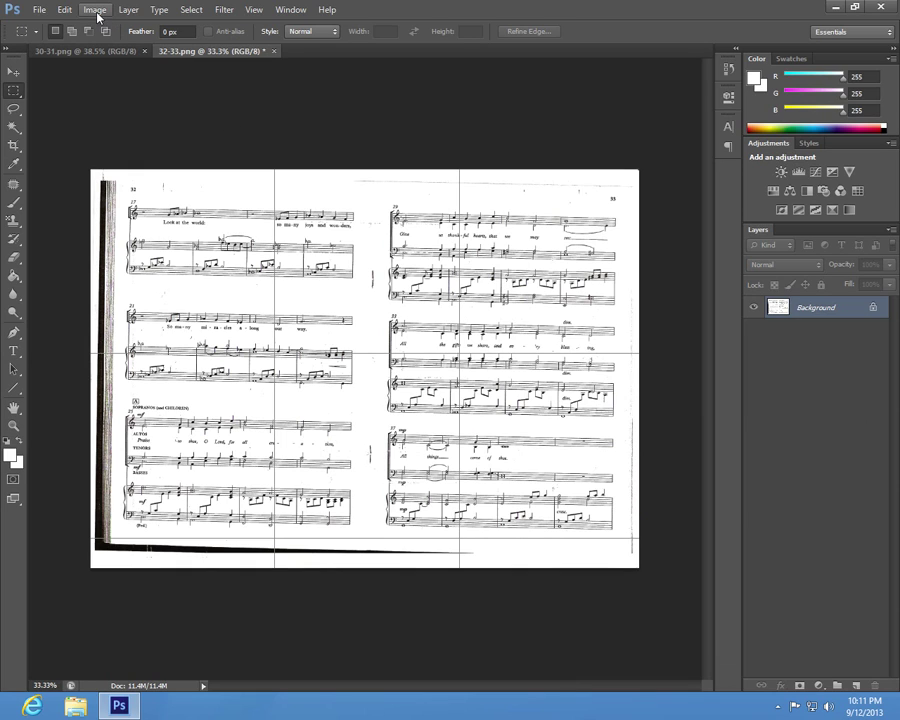
pyautogui.click(97, 11)
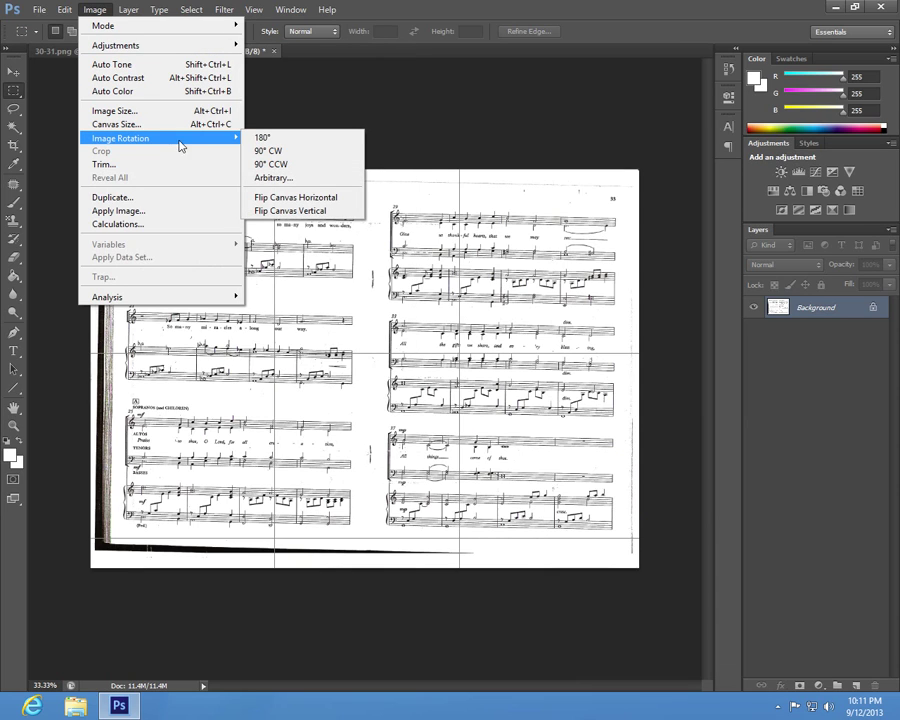
pyautogui.moveTo(120, 138)
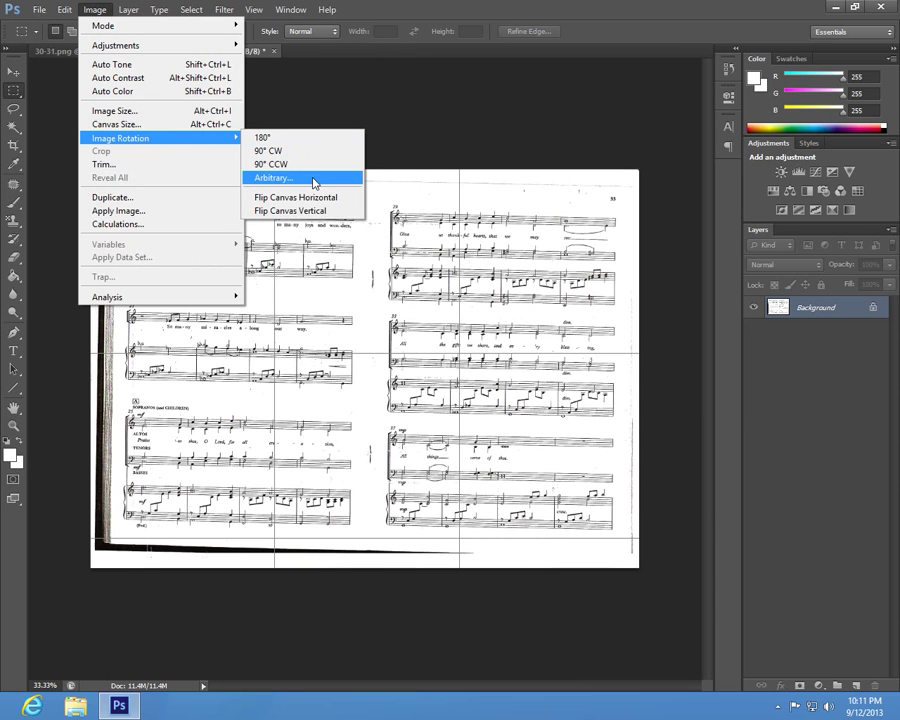
pyautogui.click(313, 182)
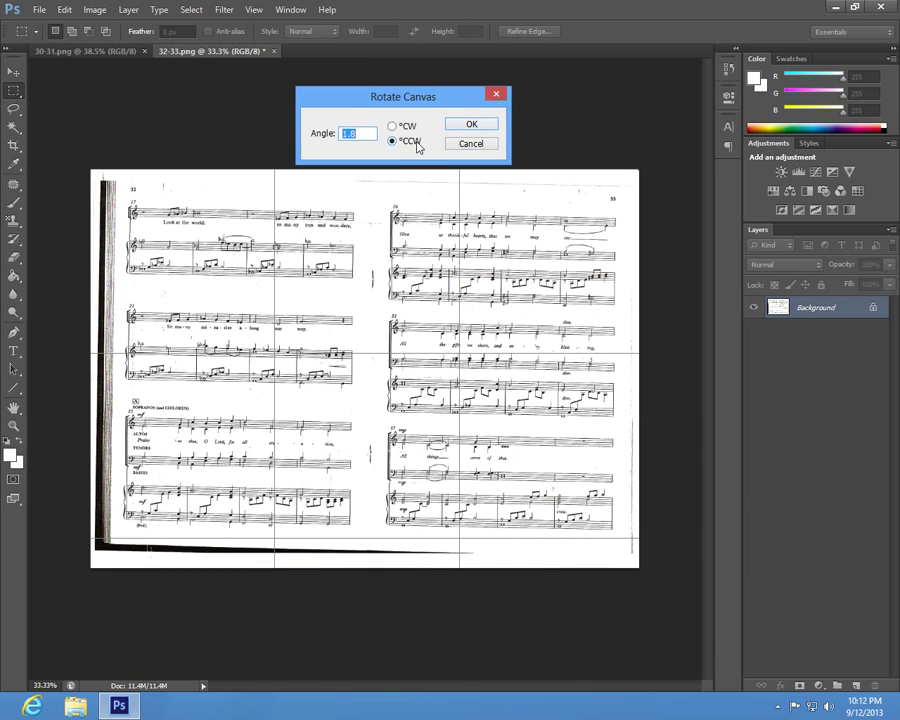
pyautogui.click(472, 127)
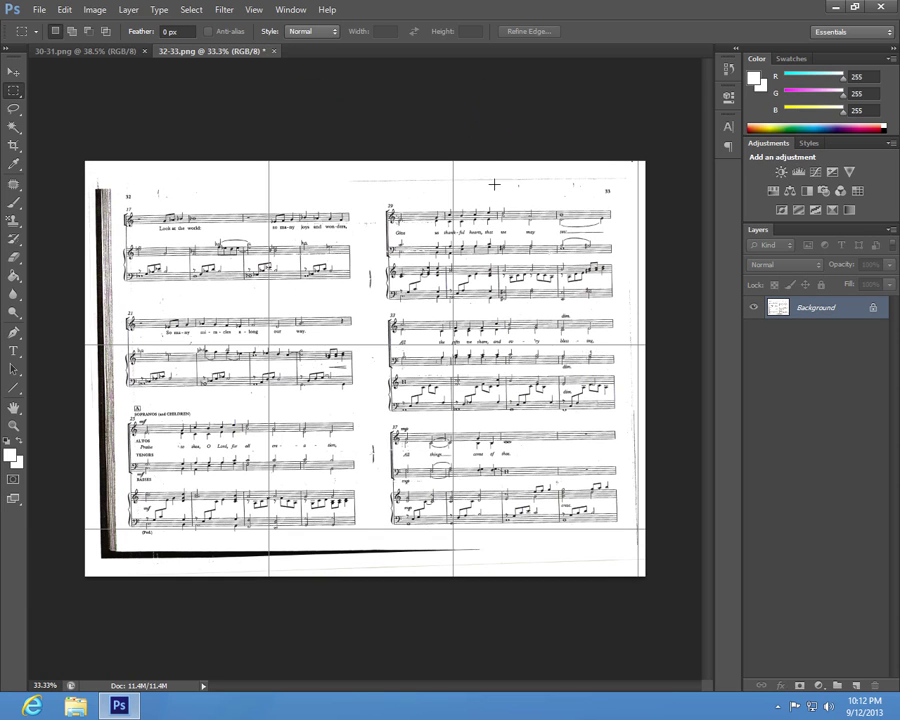
# Zoom in on the staves and rotate the canvas 0.2° counter-clockwise.
pyautogui.scroll(3, 516, 352)
pyautogui.scroll(2, 516, 352)
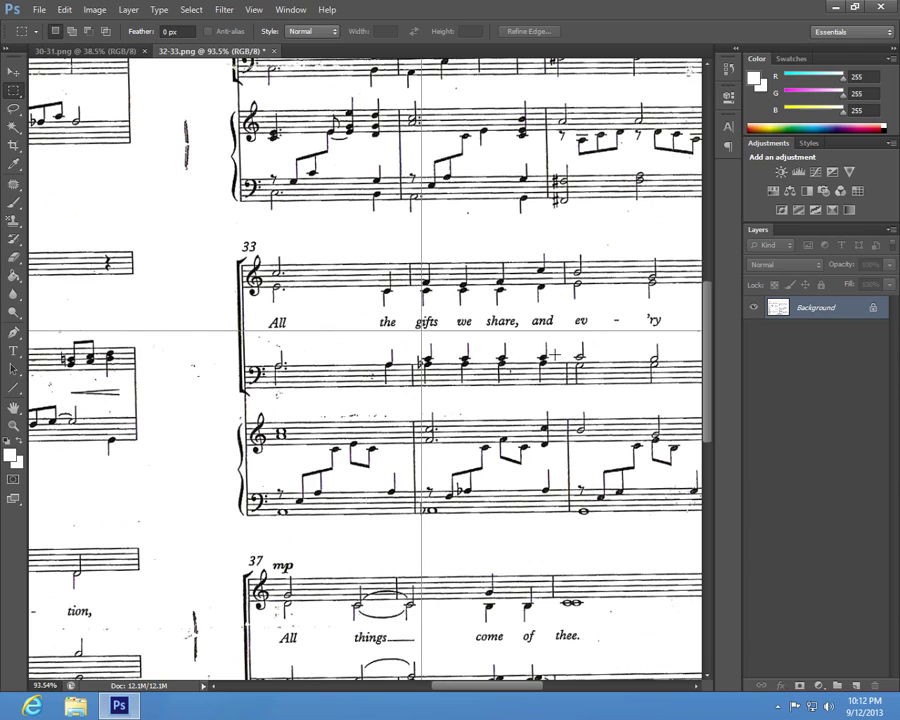
pyautogui.moveTo(553, 353); pyautogui.dragTo(381, 327)
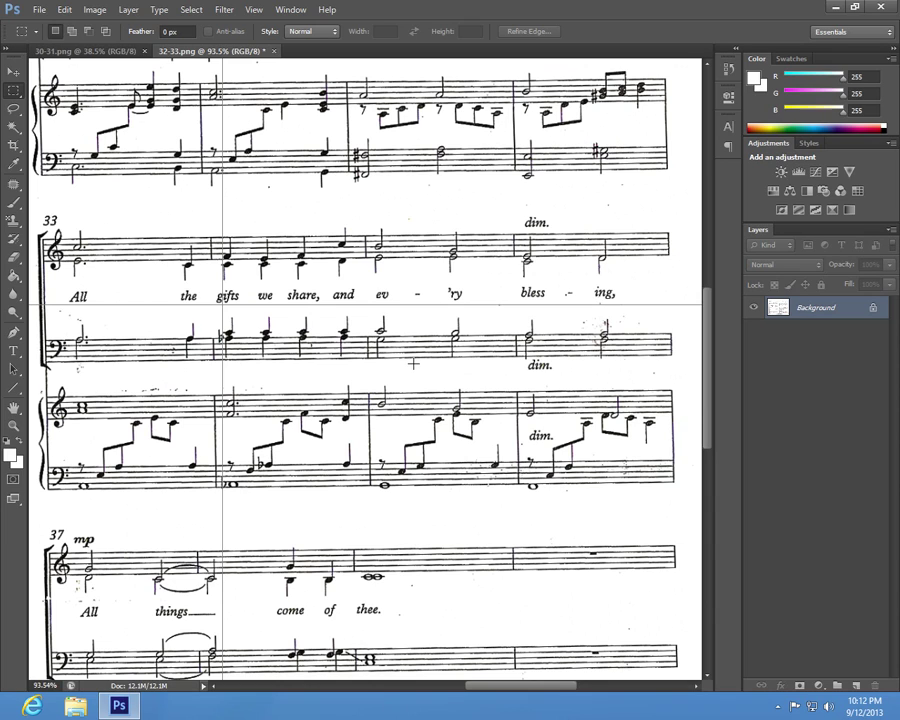
pyautogui.click(94, 9)
pyautogui.moveTo(125, 138)
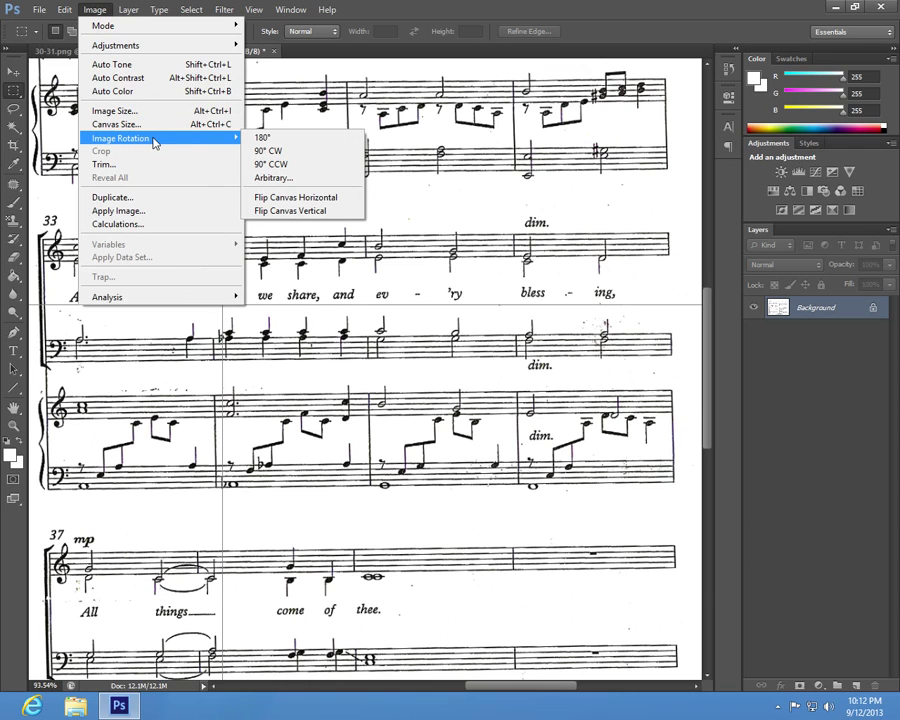
pyautogui.click(302, 186)
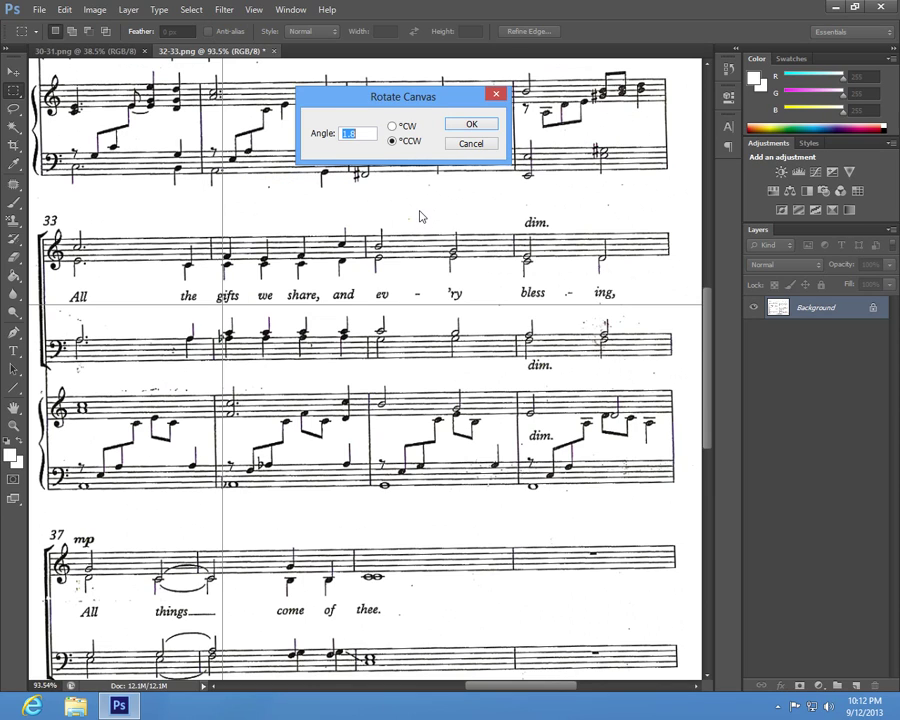
pyautogui.write('0.2')
pyautogui.click(471, 127)
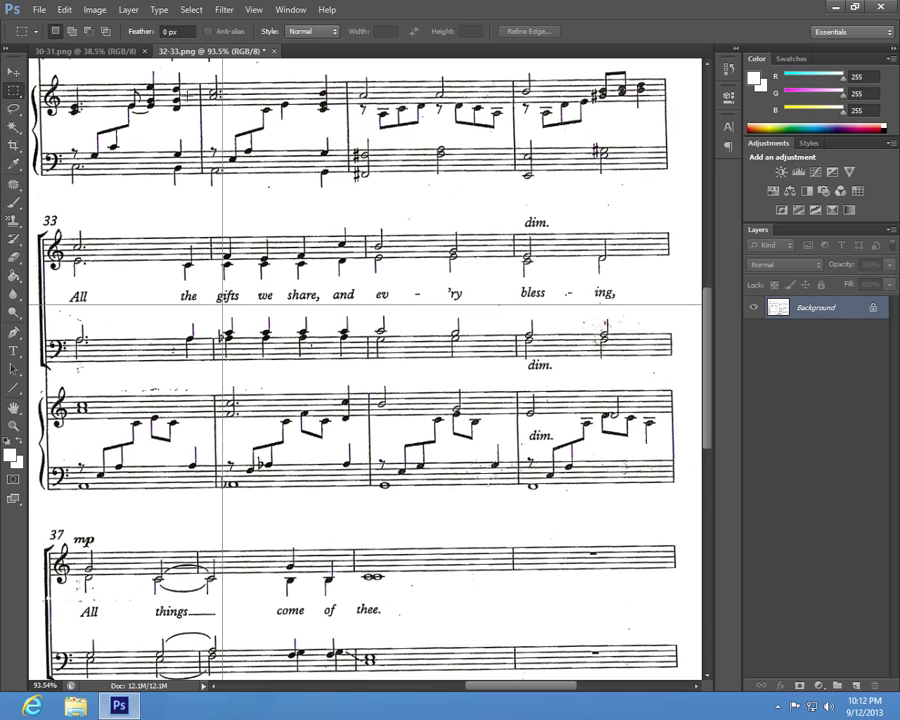
# Rotate the canvas 0.2° clockwise twice until the staff lines sit level.
pyautogui.click(96, 11)
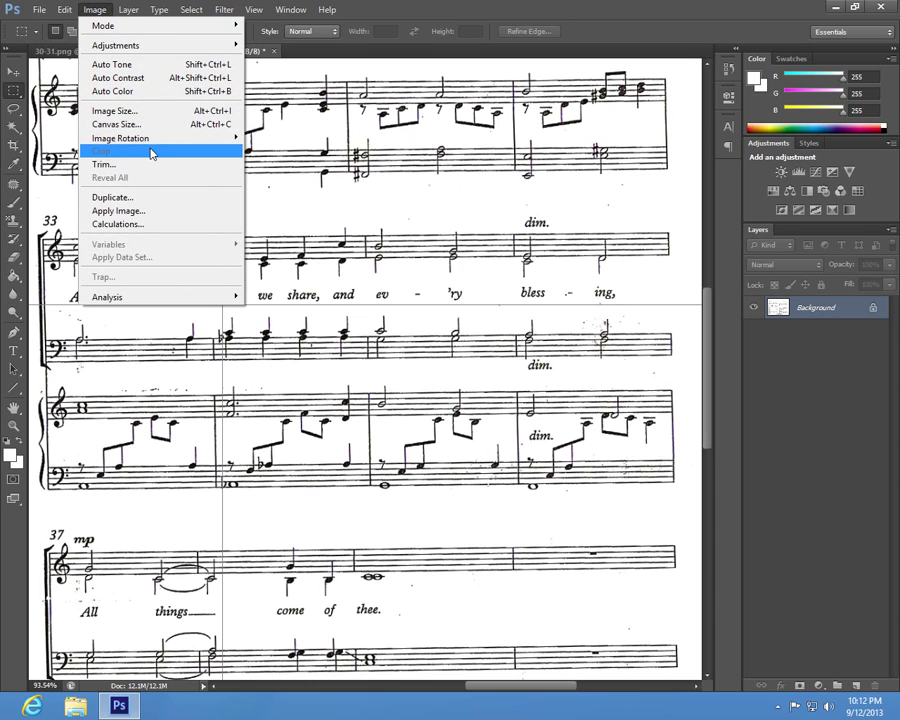
pyautogui.moveTo(120, 138)
pyautogui.click(286, 179)
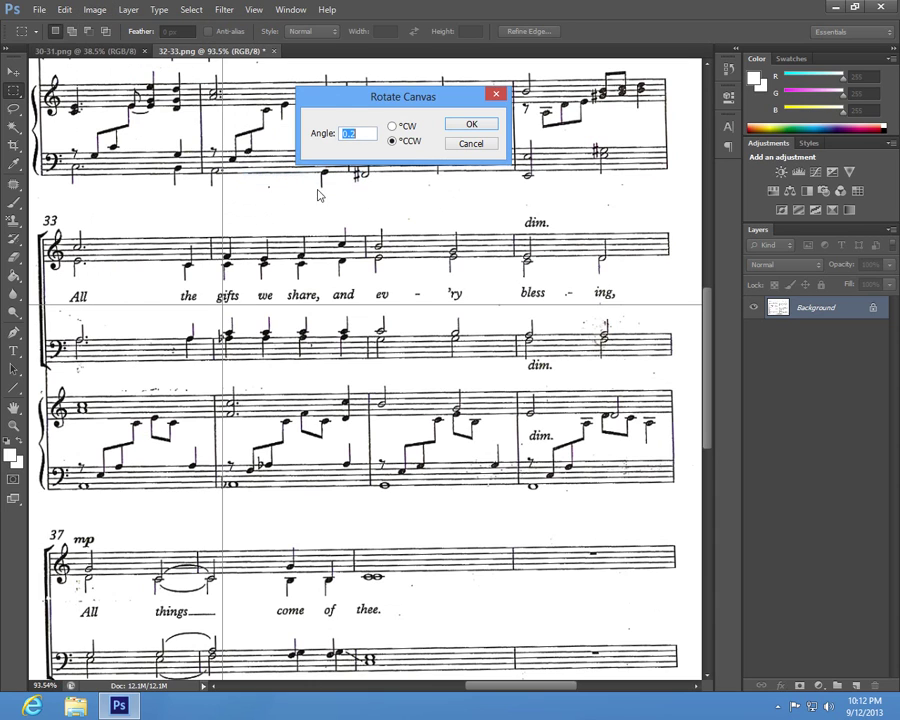
pyautogui.click(405, 127)
pyautogui.click(469, 126)
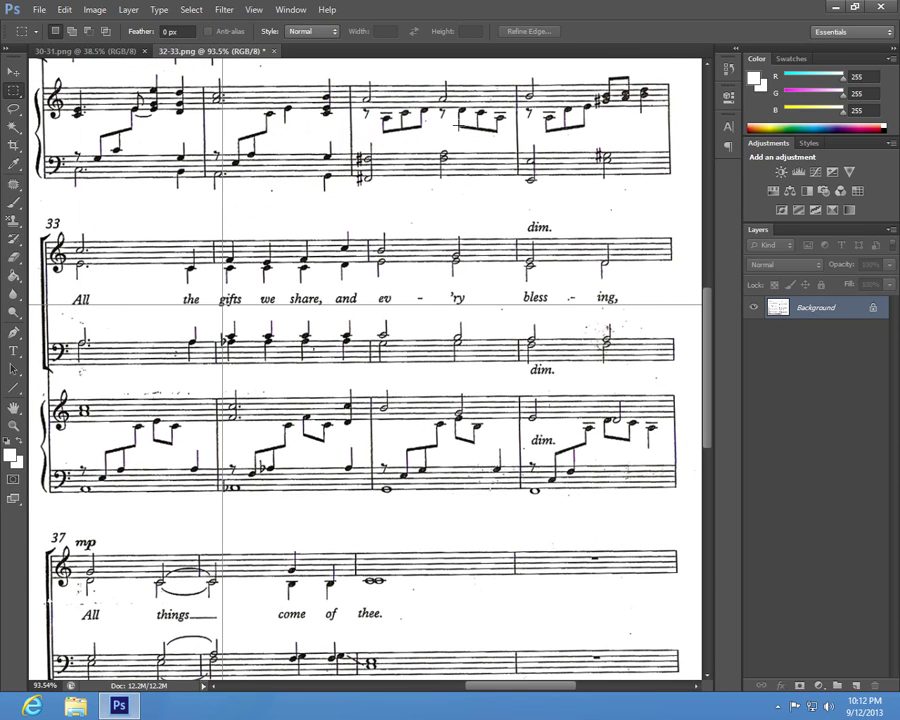
pyautogui.click(95, 10)
pyautogui.moveTo(120, 138)
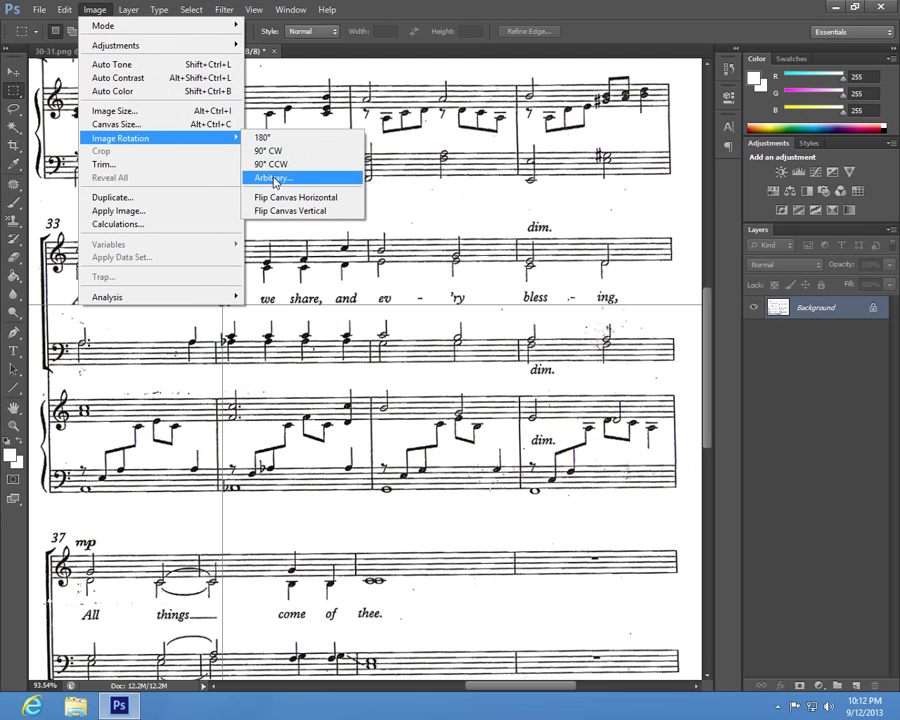
pyautogui.click(290, 177)
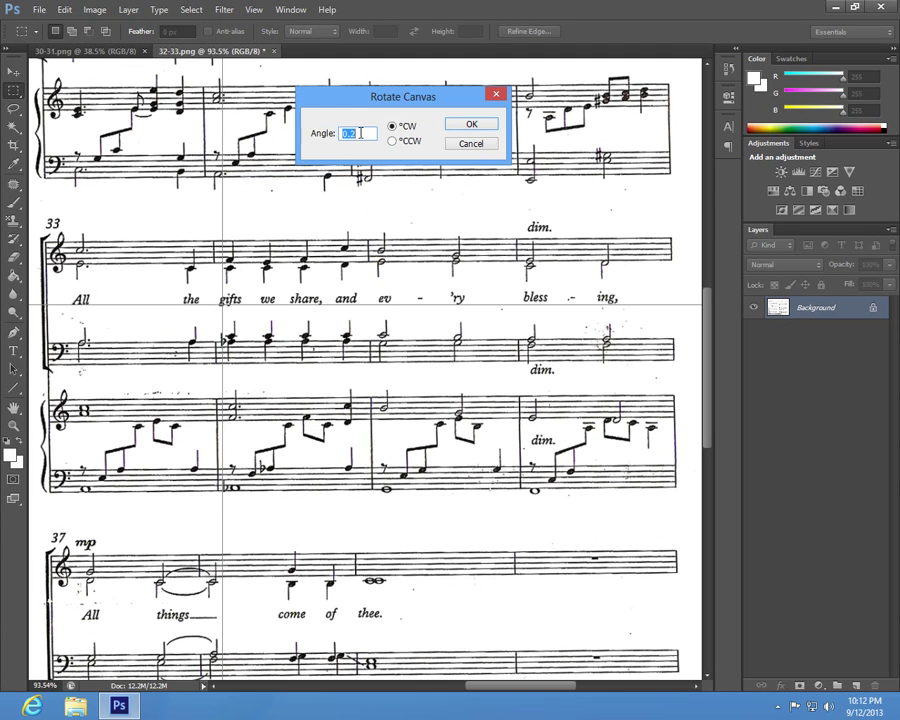
pyautogui.click(471, 127)
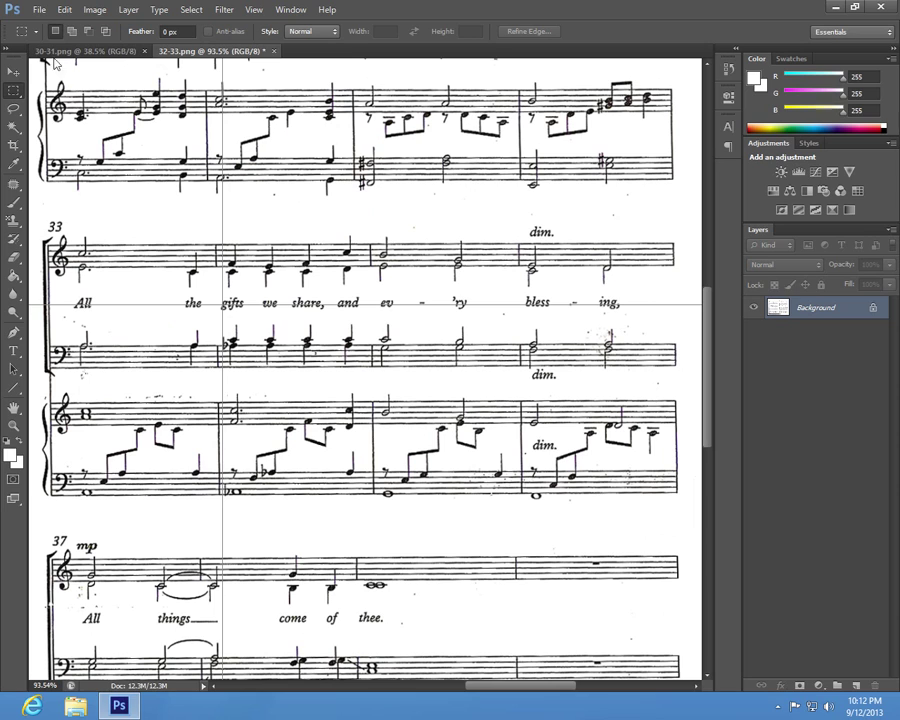
pyautogui.click(38, 9)
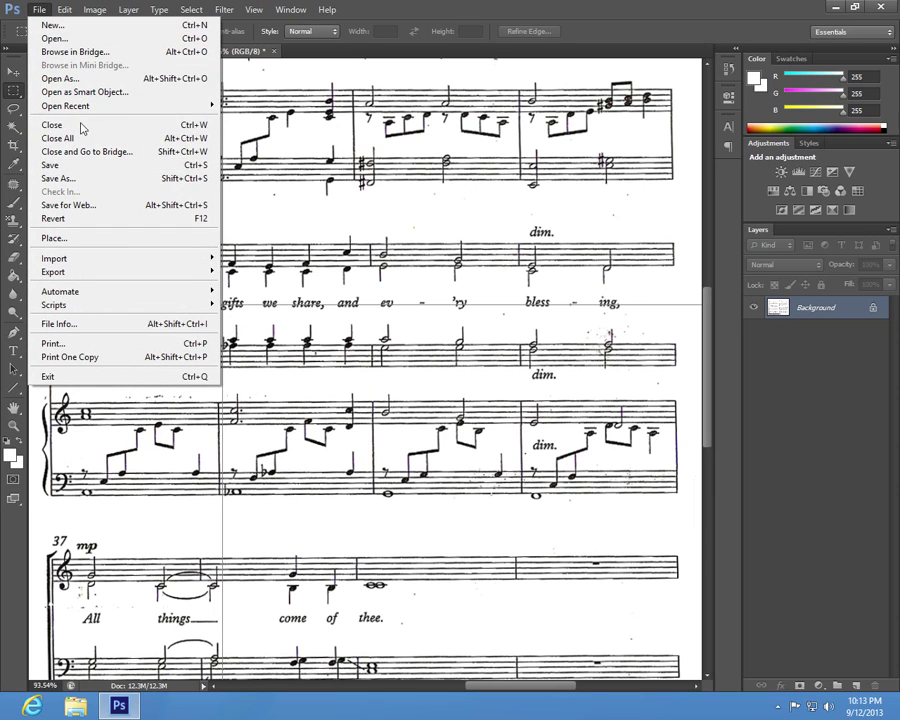
# Save the levelled 32-33.png and zoom out to show the whole spread.
pyautogui.click(76, 168)
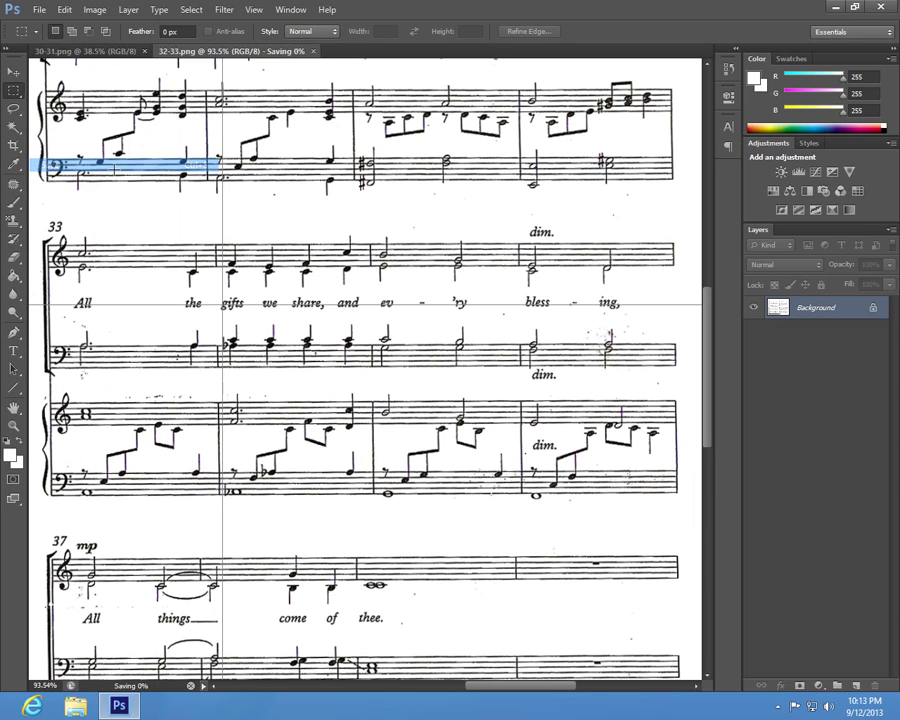
pyautogui.scroll(-2, 399, 263)
pyautogui.scroll(-2, 405, 290)
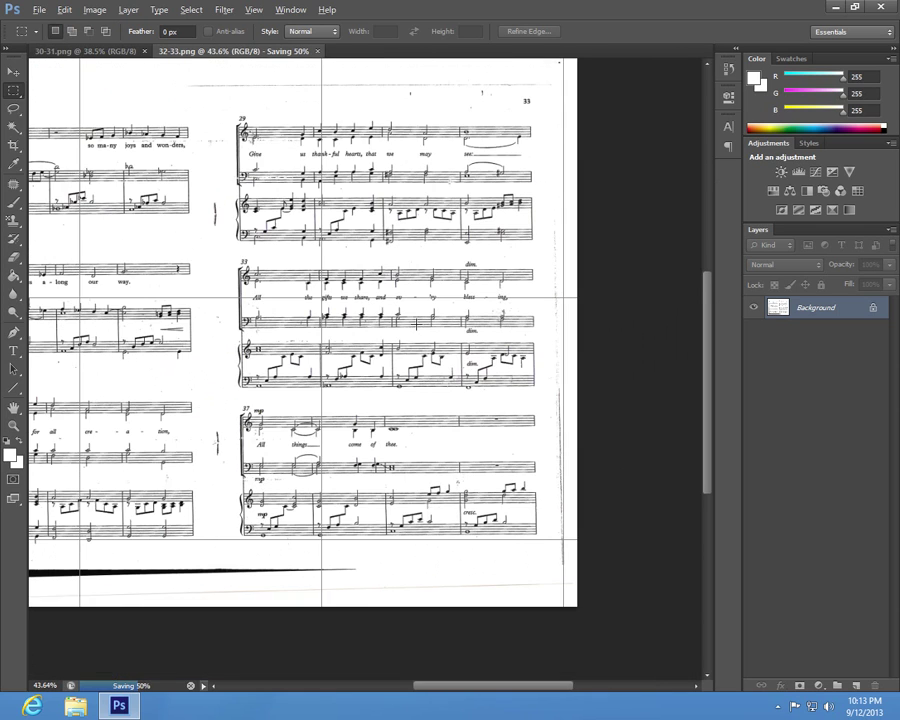
pyautogui.scroll(-1, 419, 330)
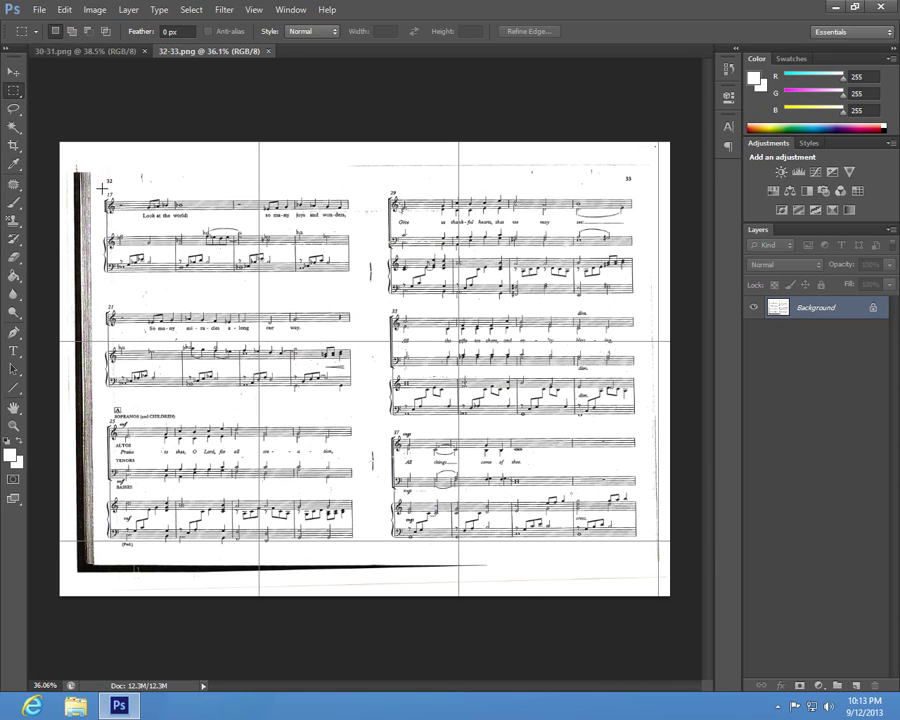
# Select and copy the bar-17 children's melody staff from 32-33.png.
pyautogui.moveTo(101, 188); pyautogui.dragTo(352, 225)
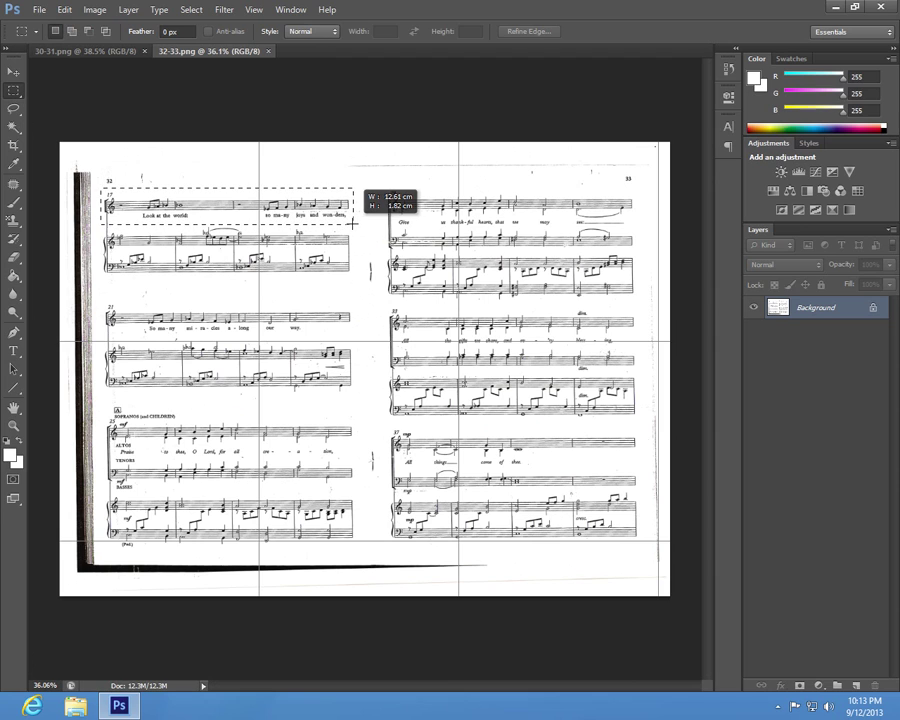
pyautogui.click(64, 10)
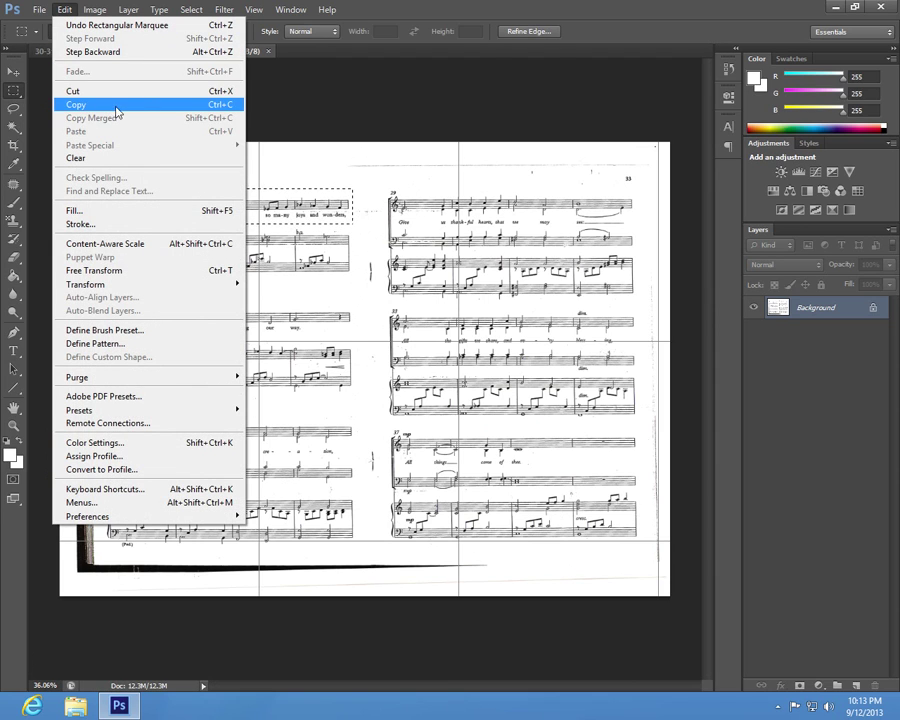
pyautogui.click(206, 105)
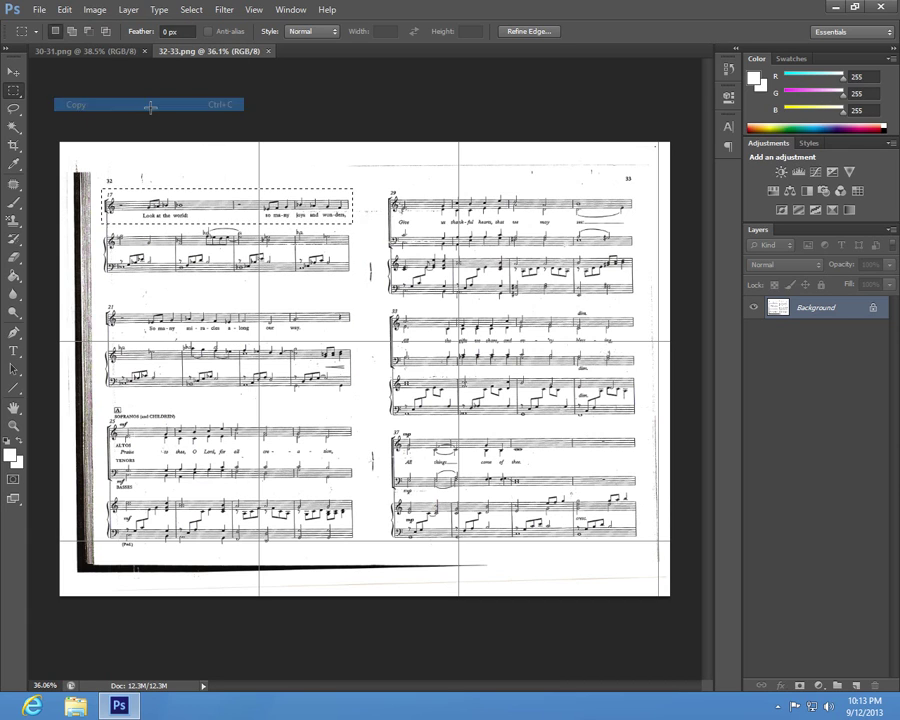
pyautogui.click(93, 52)
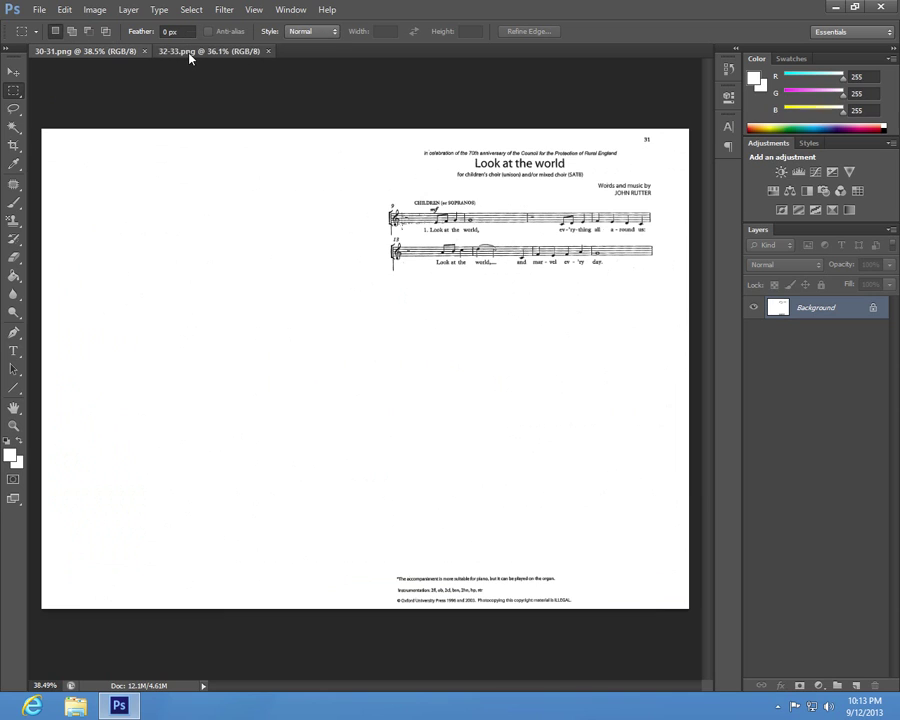
pyautogui.click(165, 51)
pyautogui.click(108, 52)
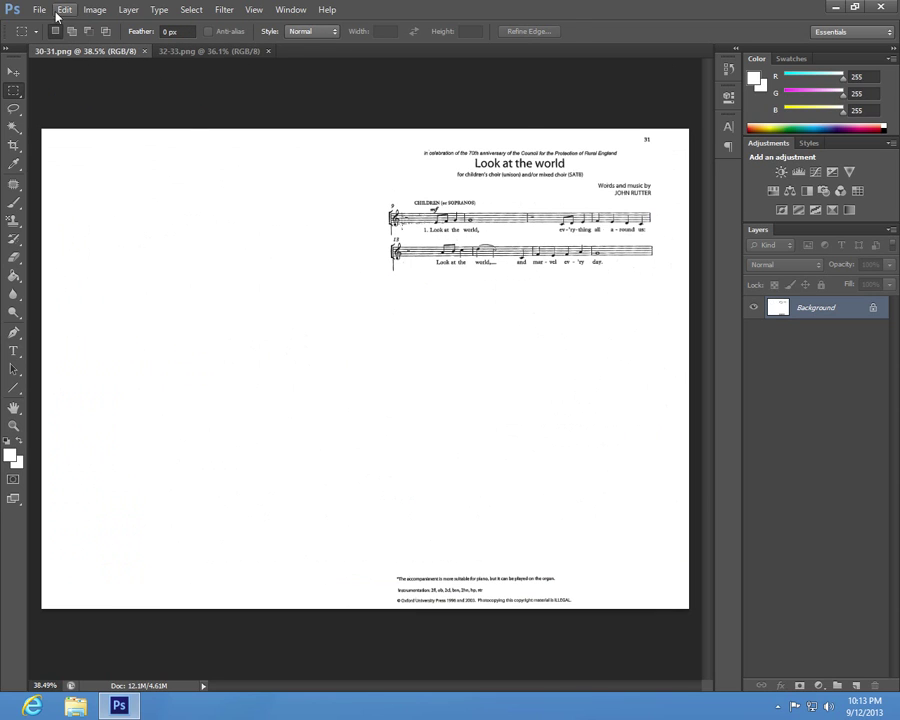
# Paste the bar-17 staff into 30-31.png and move it beneath bar 13.
pyautogui.click(64, 10)
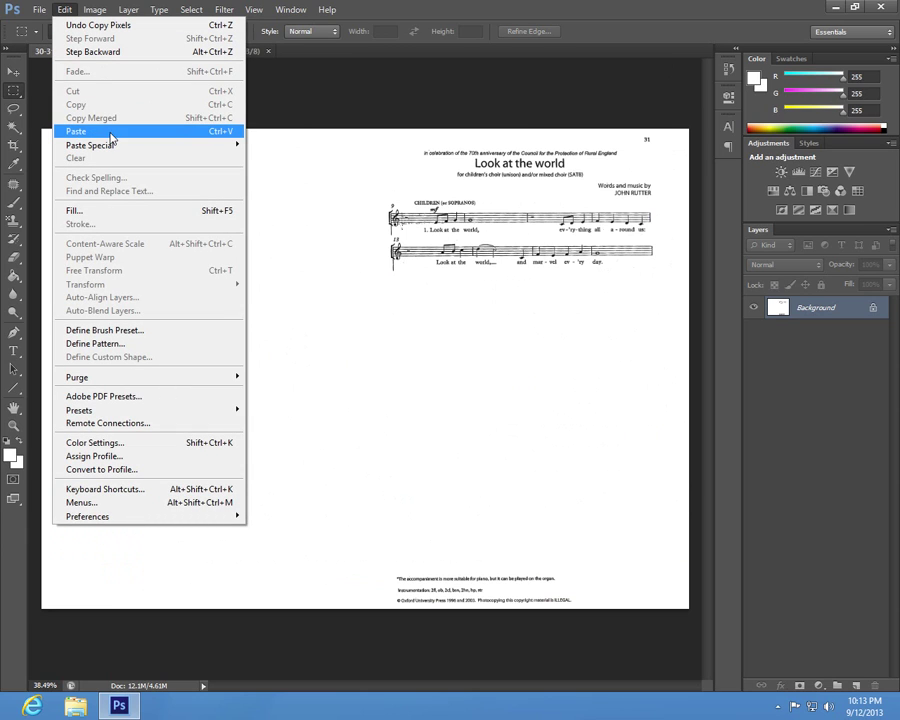
pyautogui.click(173, 135)
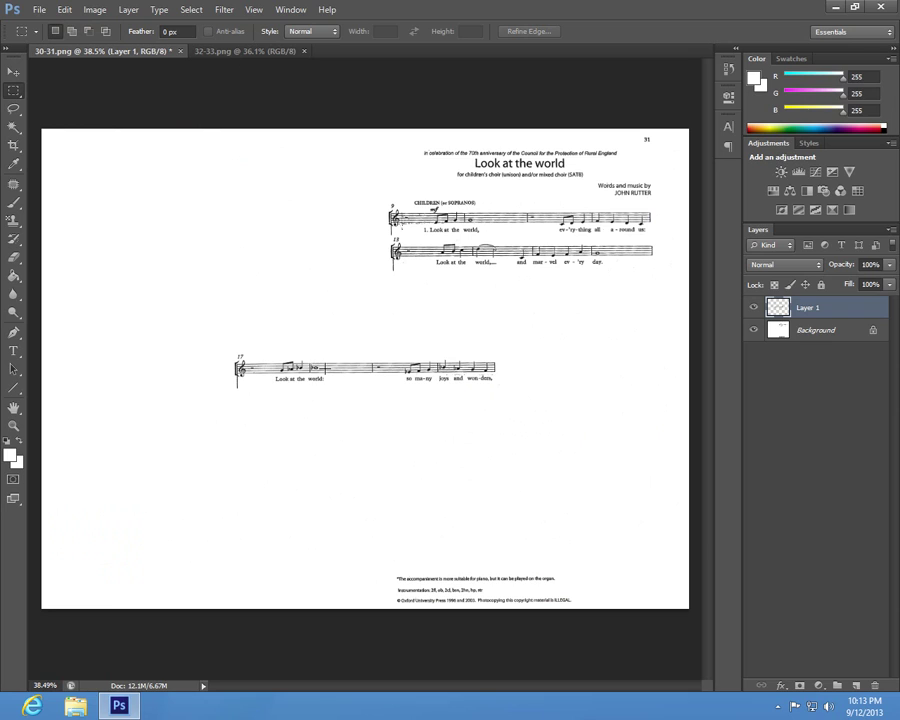
pyautogui.click(14, 72)
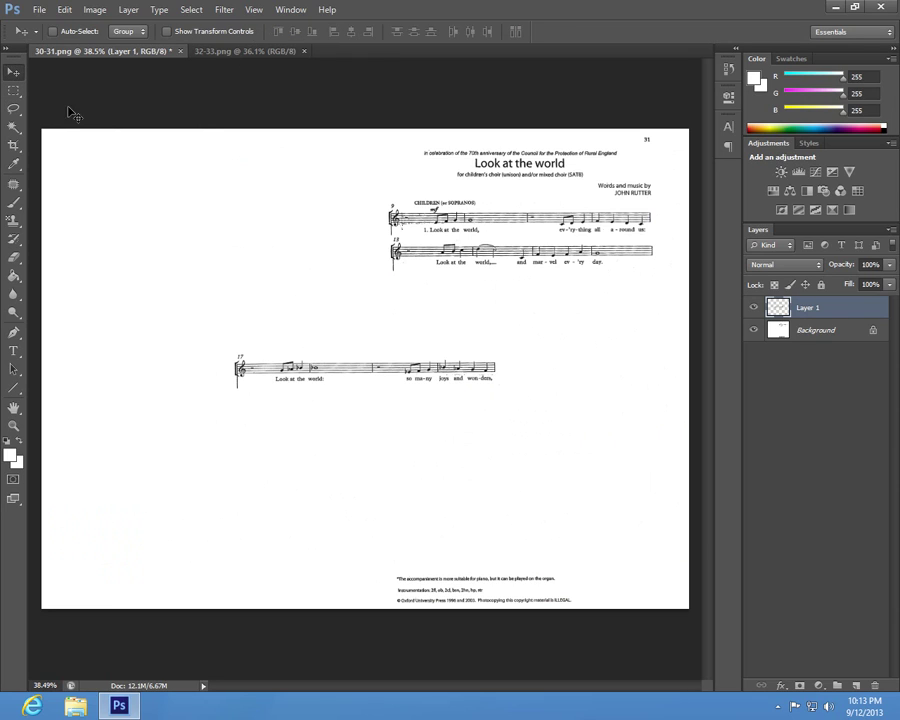
pyautogui.moveTo(323, 374)
pyautogui.mouseDown()
pyautogui.moveTo(486, 299)
pyautogui.moveTo(478, 290)
pyautogui.mouseUp()
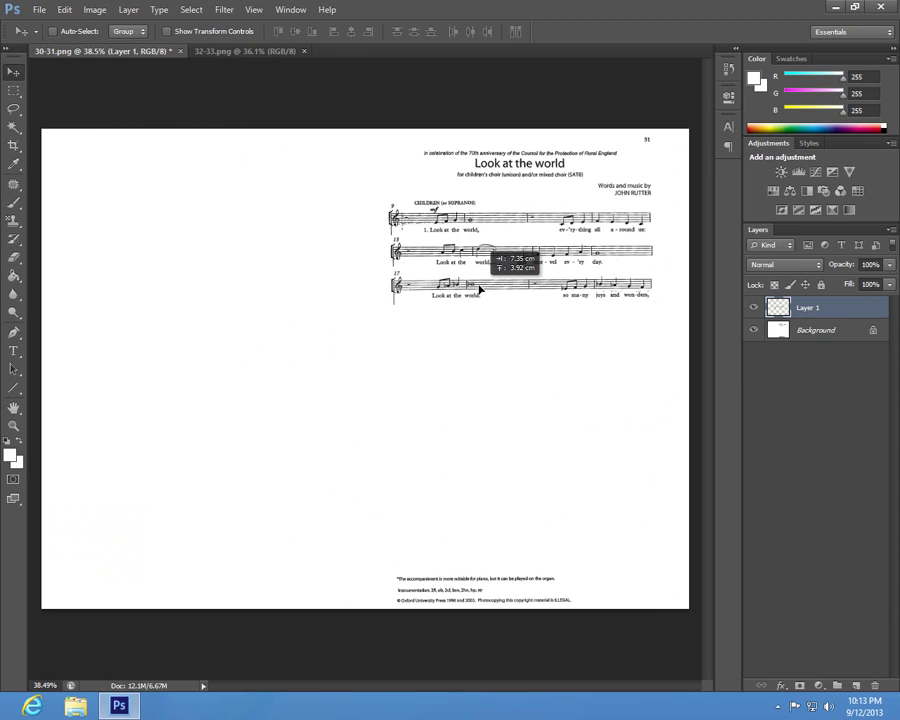
pyautogui.moveTo(478, 290); pyautogui.dragTo(478, 289)
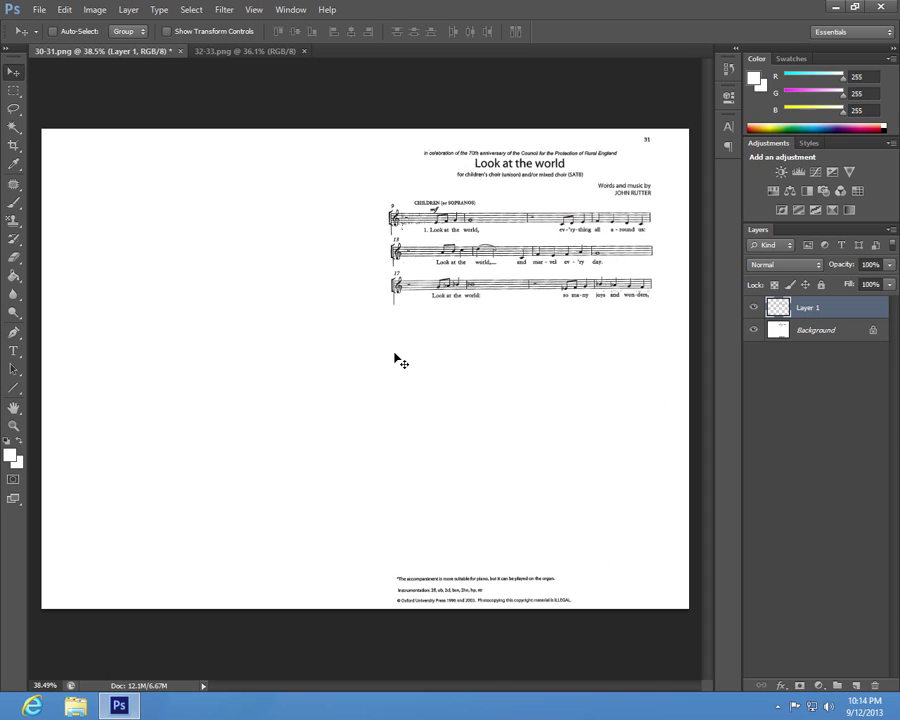
pyautogui.click(226, 51)
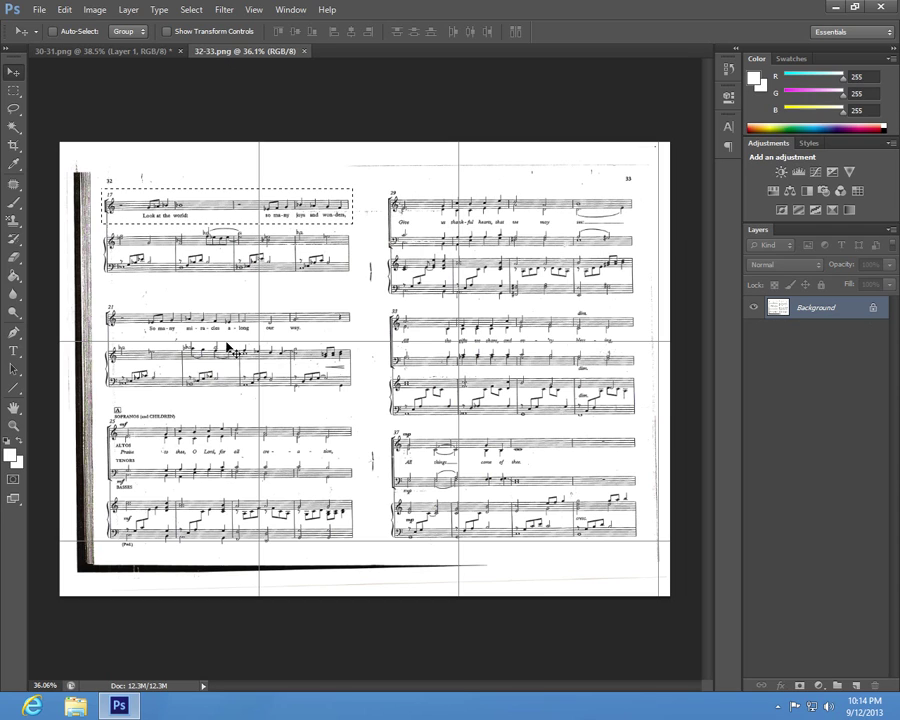
# Marquee the bar-21 staff and drag it onto 30-31.png beneath bar 17.
pyautogui.click(13, 90)
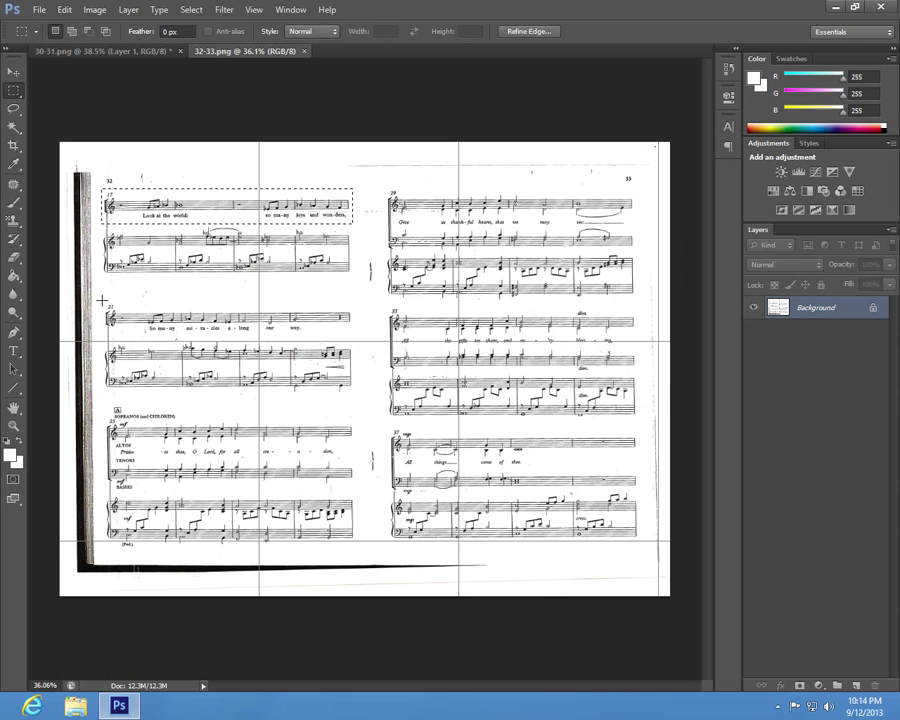
pyautogui.moveTo(102, 299); pyautogui.dragTo(347, 331)
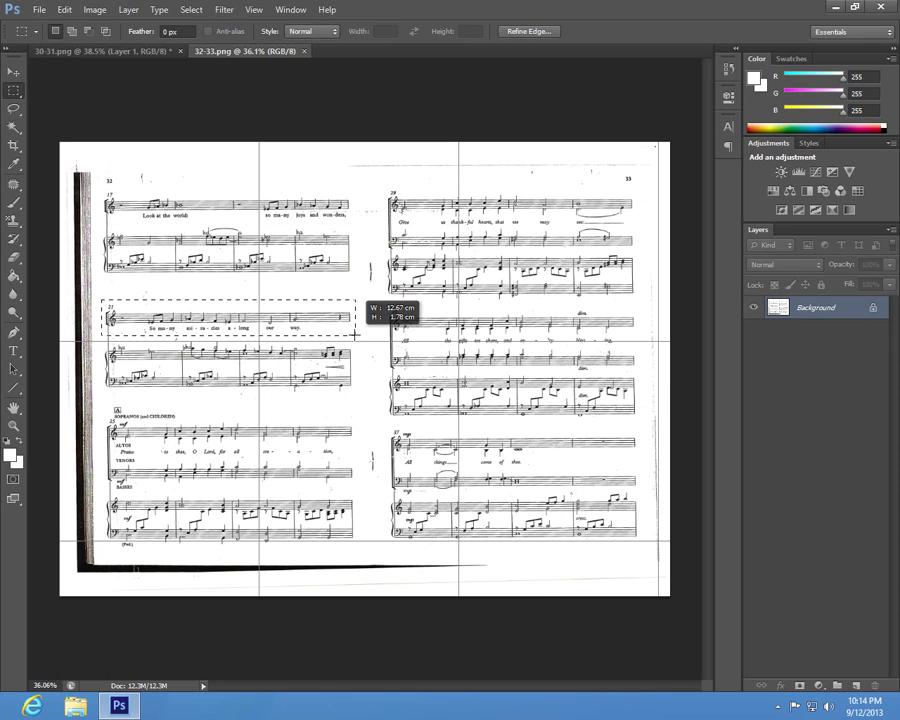
pyautogui.moveTo(347, 331); pyautogui.dragTo(354, 334)
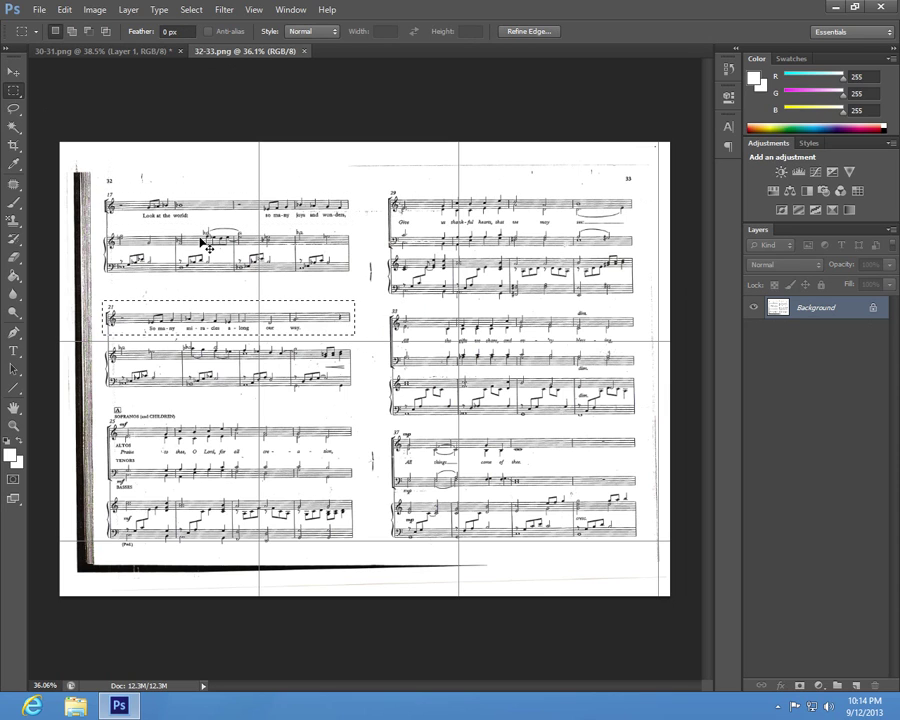
pyautogui.click(168, 51)
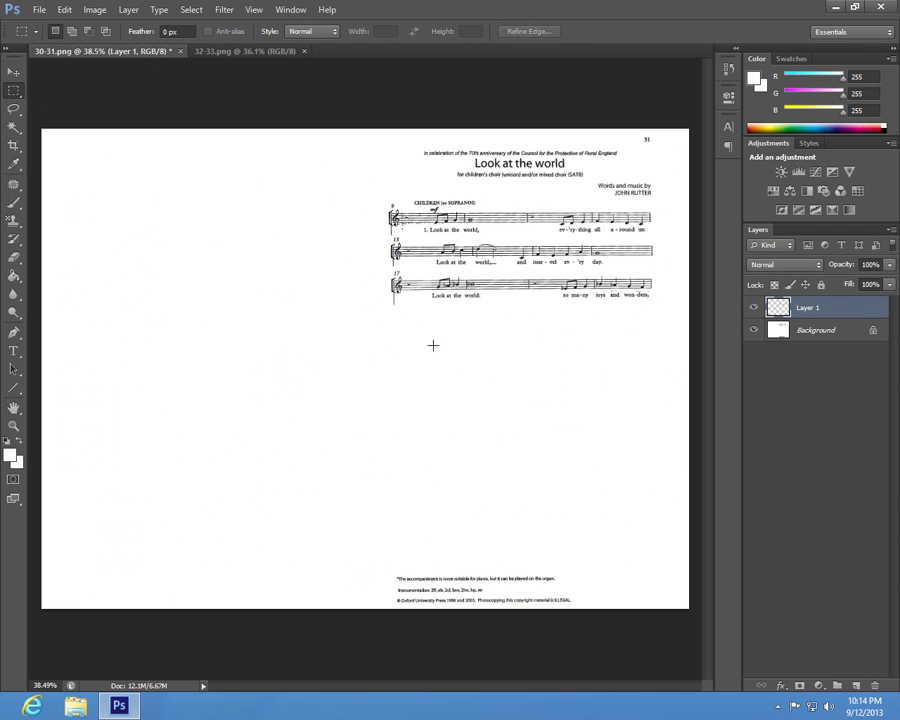
pyautogui.moveTo(505, 375); pyautogui.dragTo(504, 373)
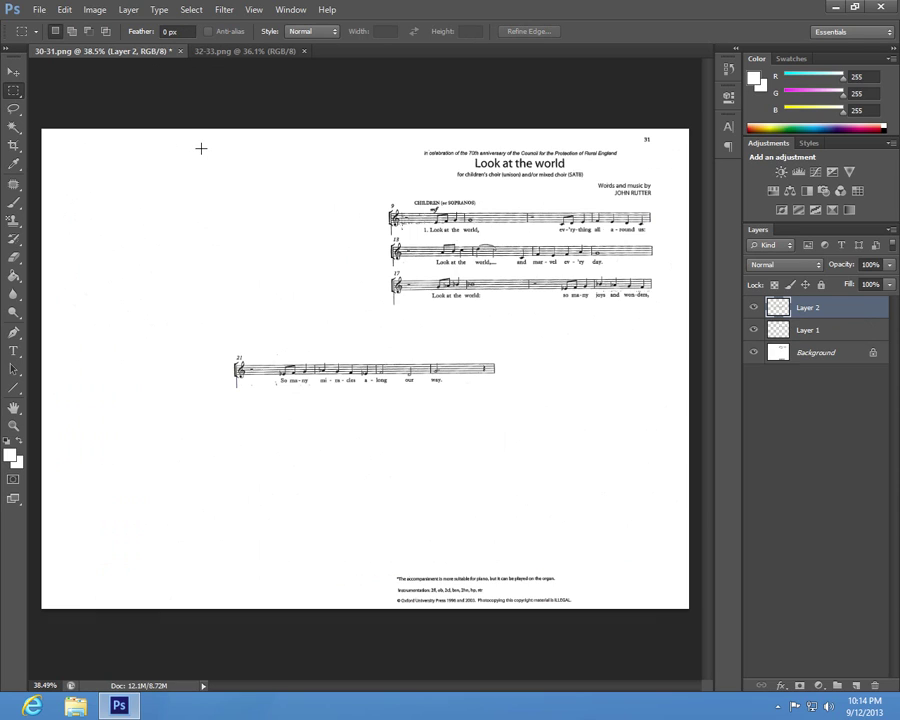
pyautogui.press('v')
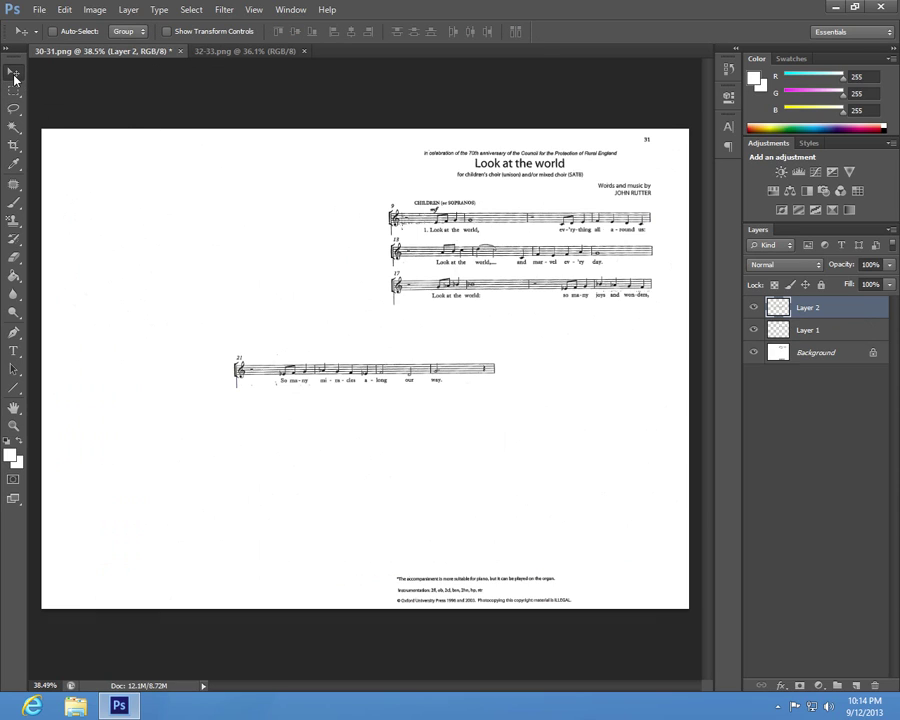
pyautogui.moveTo(327, 375); pyautogui.dragTo(485, 328)
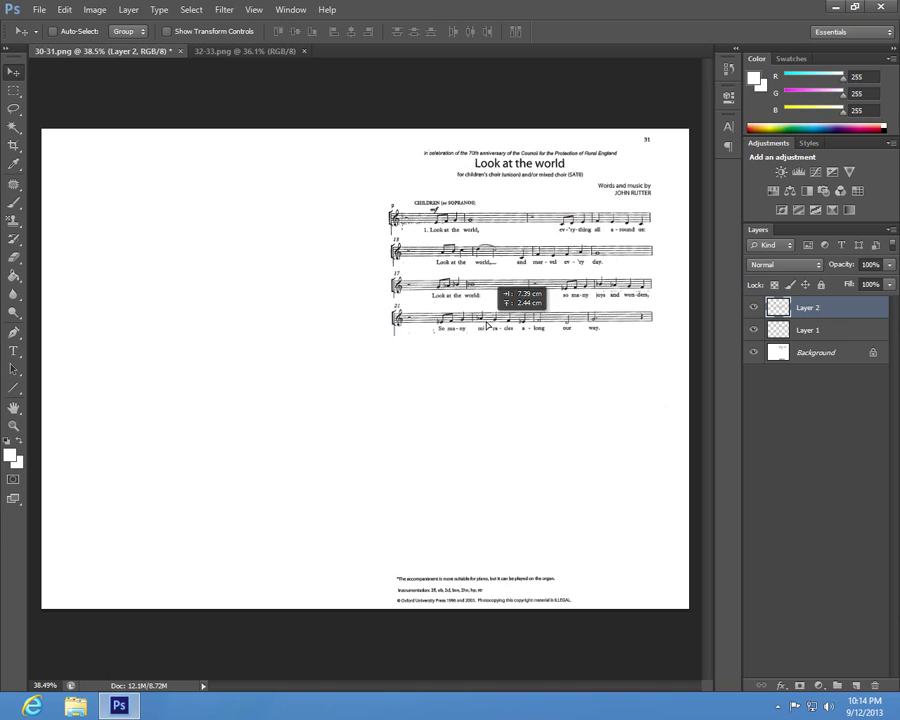
pyautogui.moveTo(493, 329)
pyautogui.mouseDown()
pyautogui.moveTo(495, 320)
pyautogui.moveTo(466, 399)
pyautogui.mouseUp()
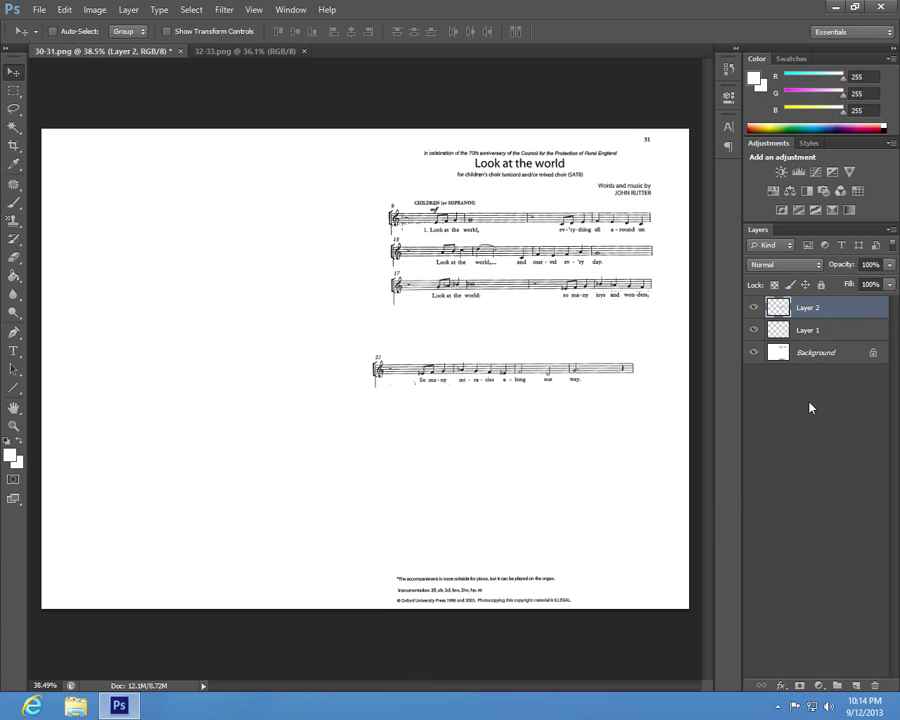
# Toggle the bar-21 layer's visibility to compare, then delete that layer.
pyautogui.click(814, 334)
pyautogui.click(810, 308)
pyautogui.click(754, 309)
pyautogui.click(754, 309)
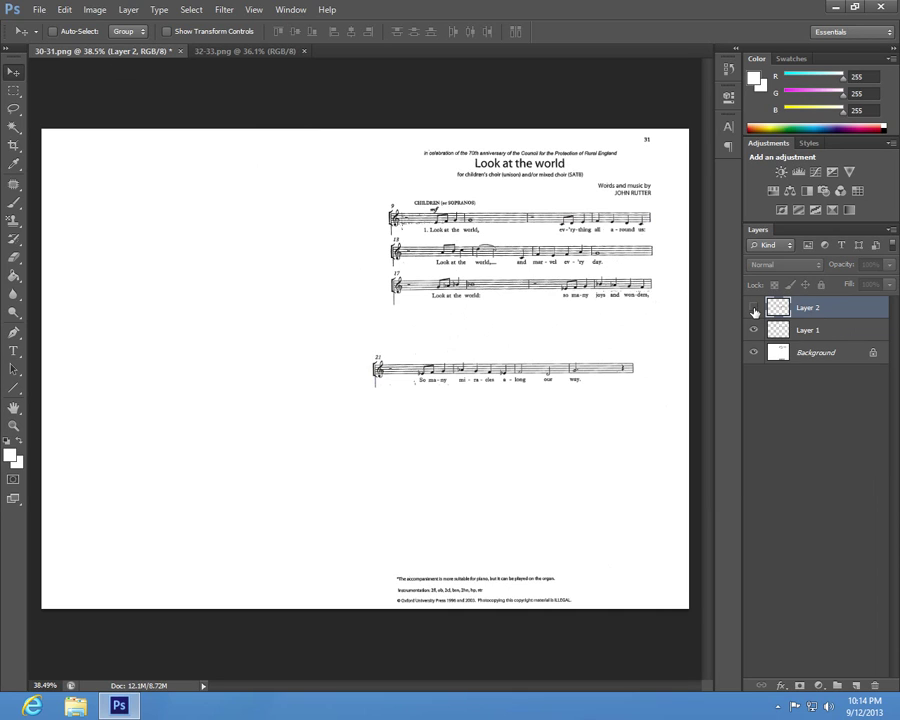
pyautogui.click(754, 309)
pyautogui.click(754, 309)
pyautogui.click(754, 309)
pyautogui.click(754, 309)
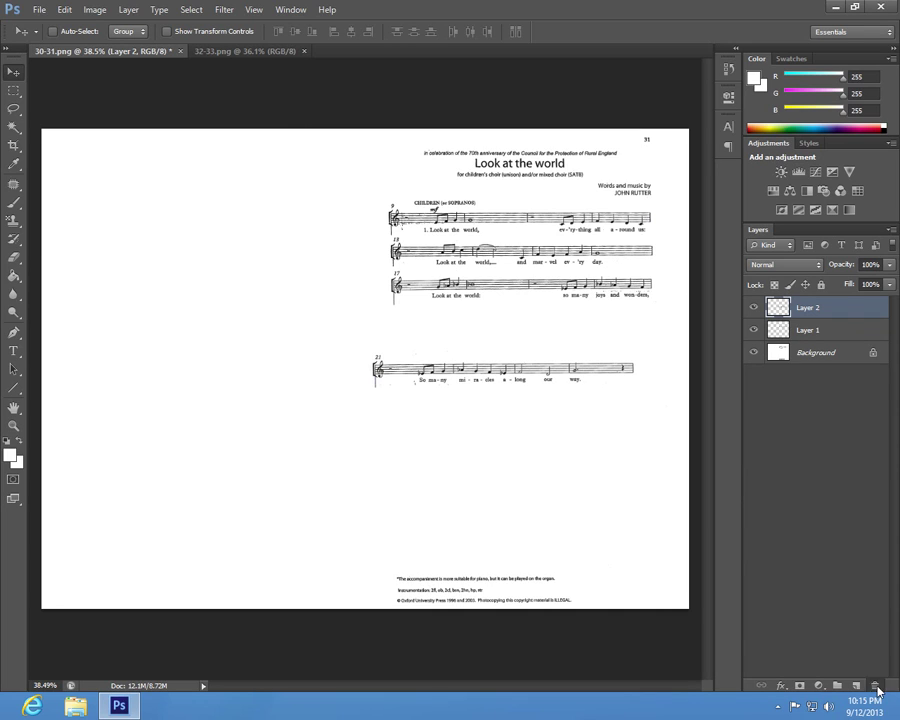
pyautogui.click(876, 688)
pyautogui.click(393, 268)
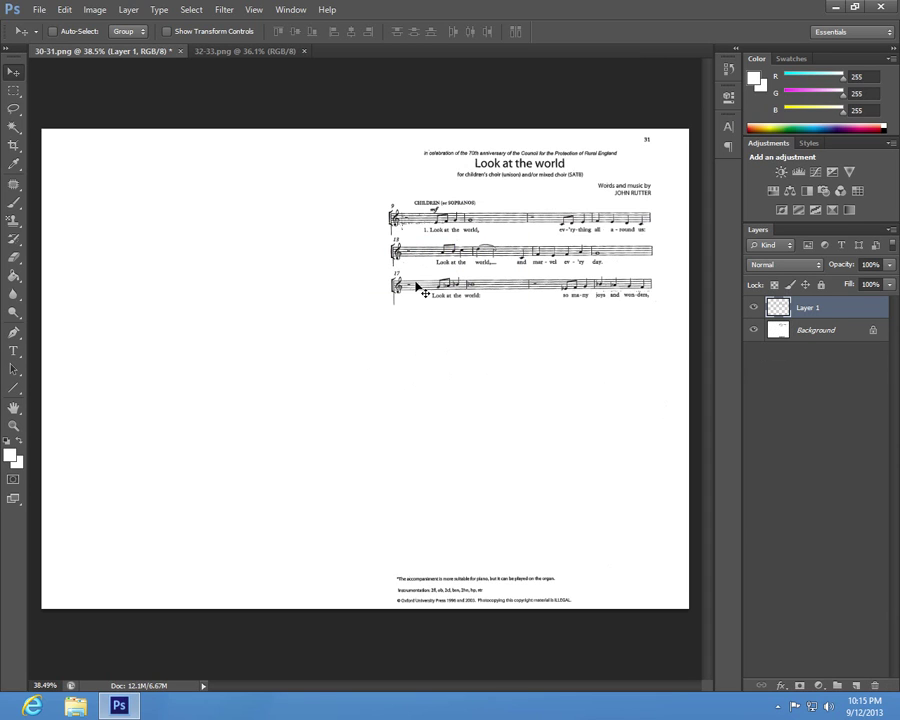
pyautogui.click(238, 51)
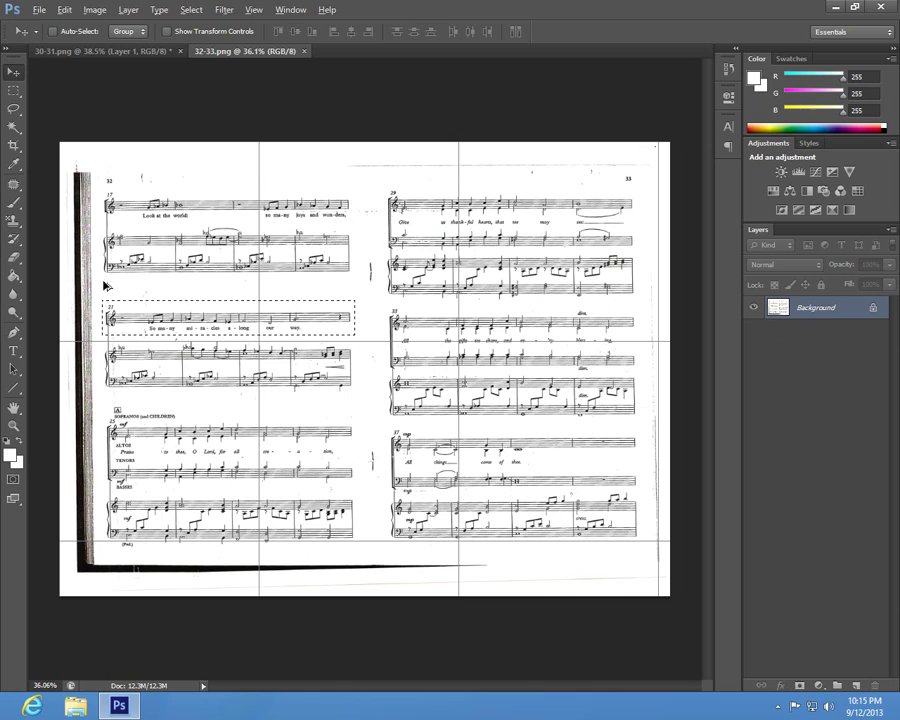
# Reselect the bar-21 staff in 32-33.png with a tighter rectangular marquee.
pyautogui.press('alt')
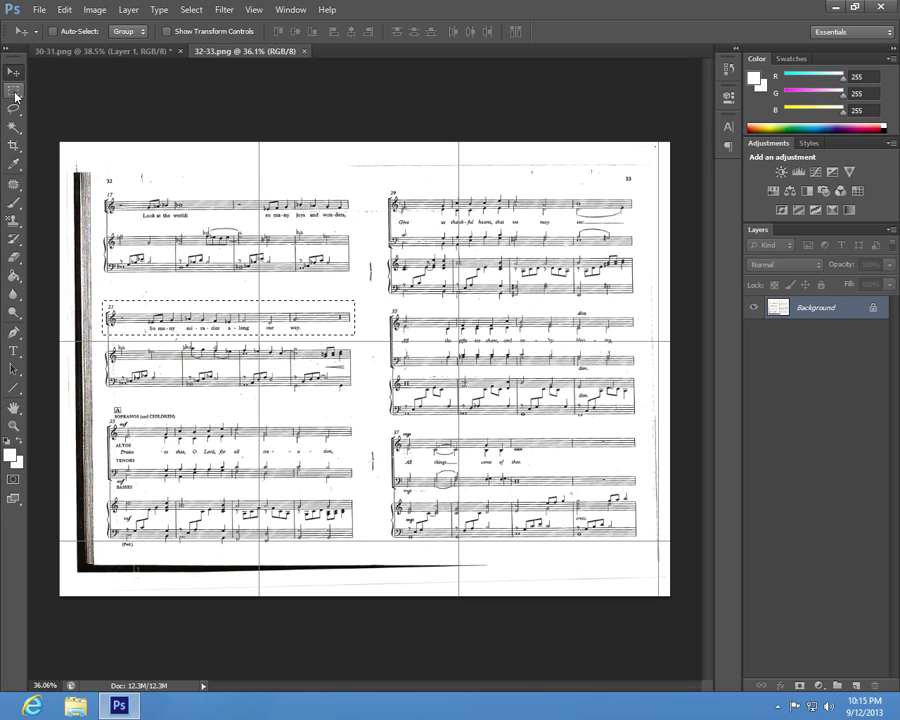
pyautogui.click(14, 91)
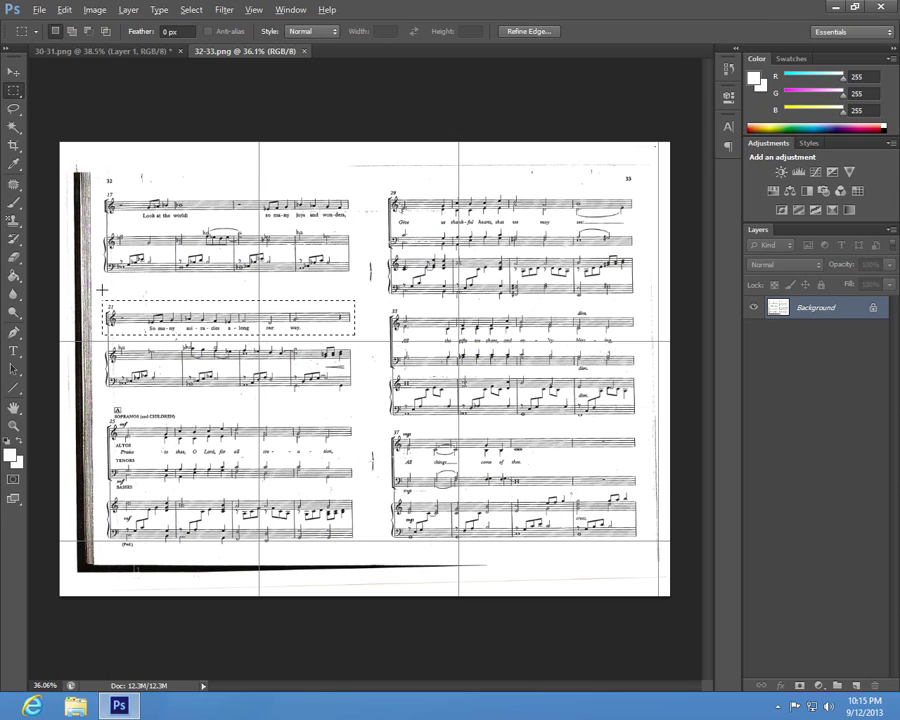
pyautogui.press('alt')
pyautogui.moveTo(97, 292); pyautogui.dragTo(369, 301)
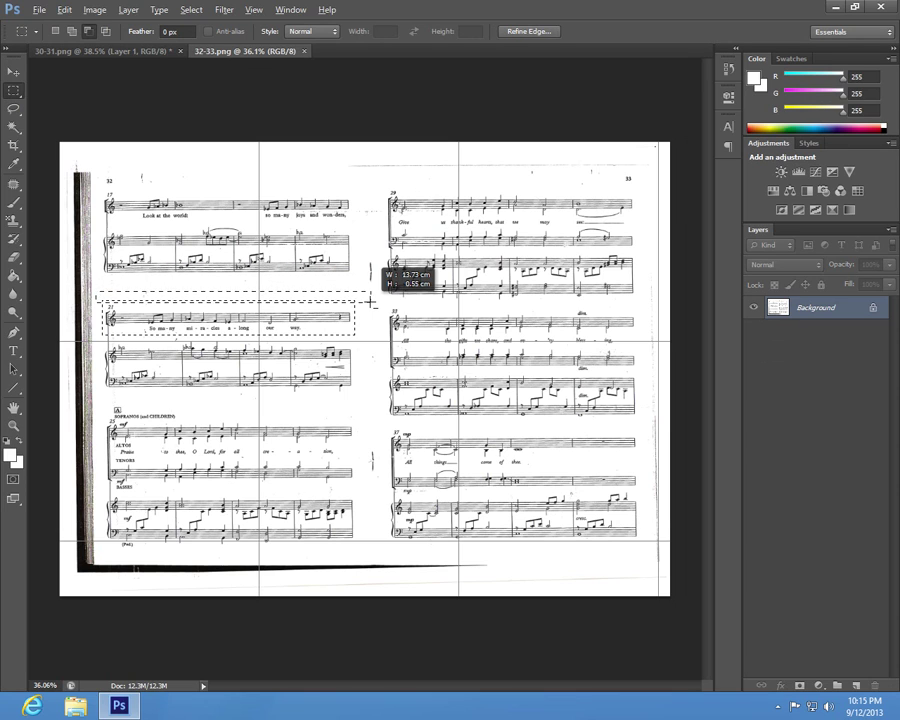
pyautogui.moveTo(369, 301); pyautogui.dragTo(366, 305)
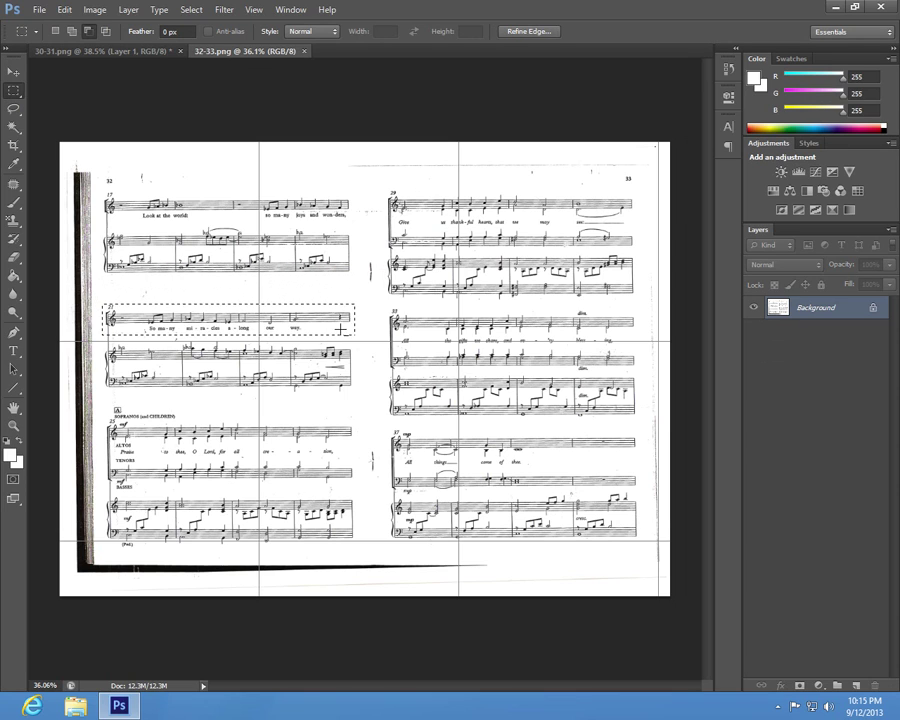
pyautogui.scroll(1, 204, 327)
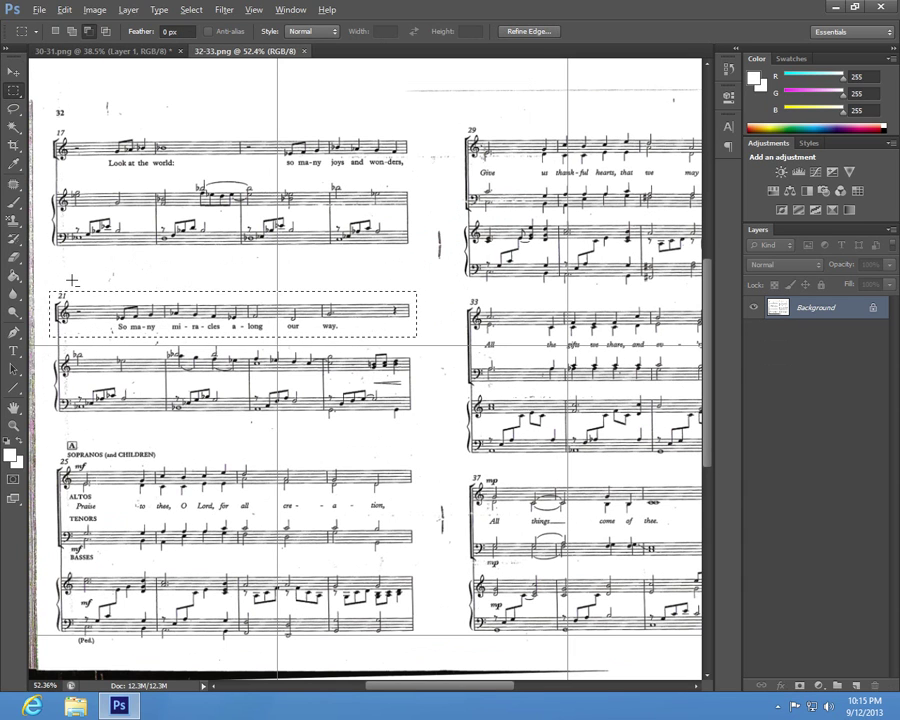
pyautogui.moveTo(71, 280); pyautogui.dragTo(440, 298)
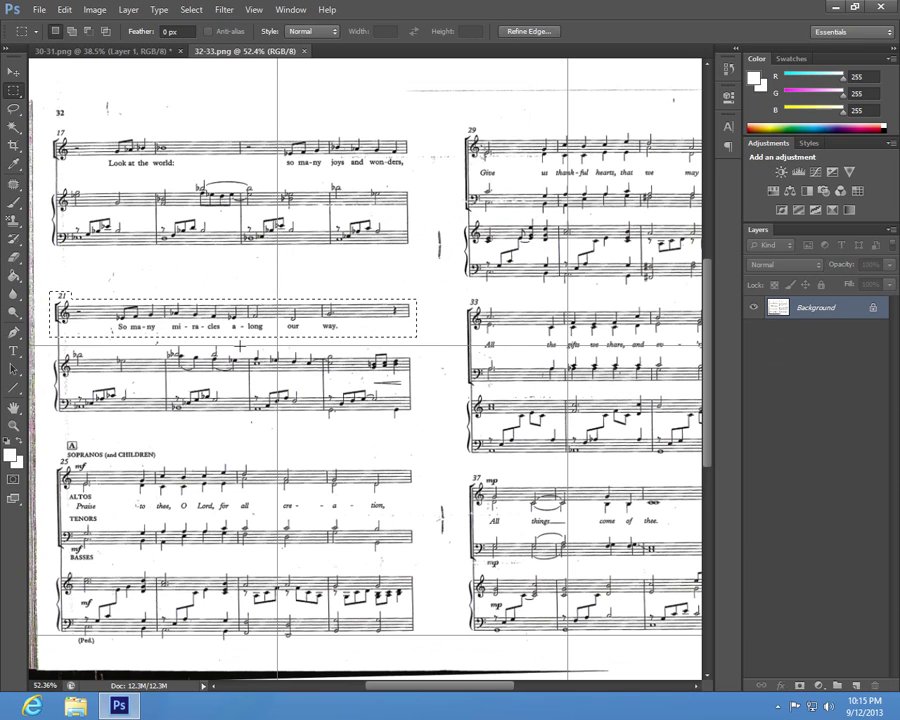
# Paste the bar-21 staff into 30-31.png and move it beneath bar 17.
pyautogui.click(100, 50)
pyautogui.hotkey('ctrl', 'v')
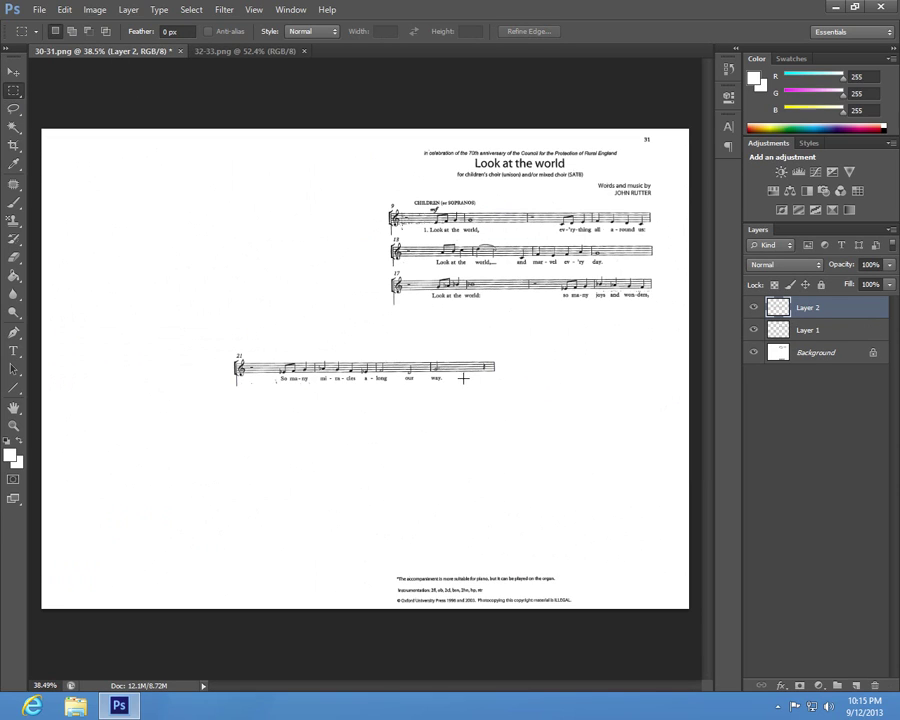
pyautogui.press('v')
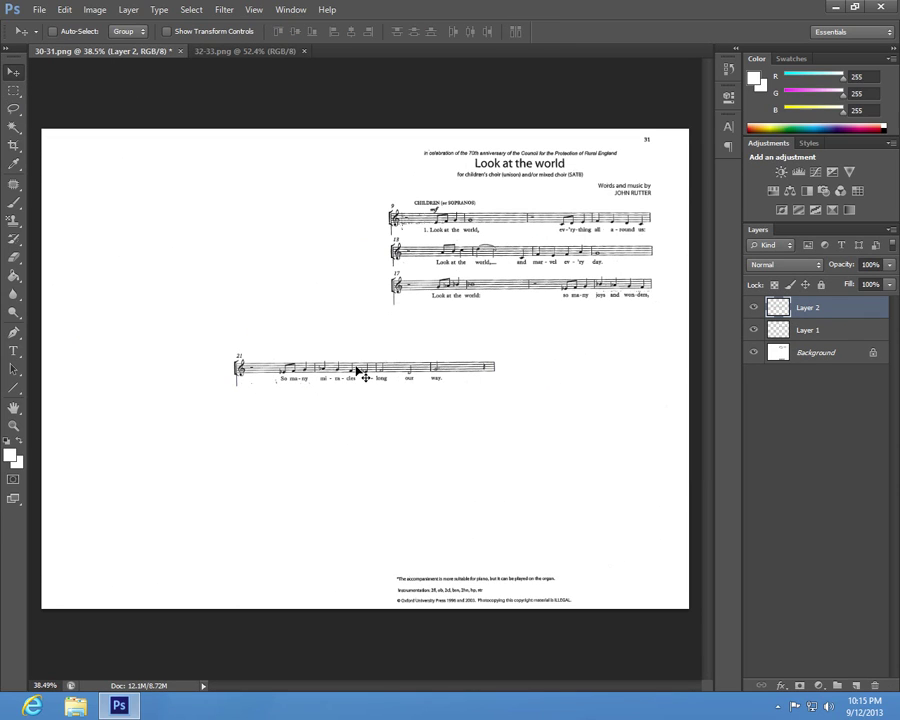
pyautogui.moveTo(364, 368); pyautogui.dragTo(516, 326)
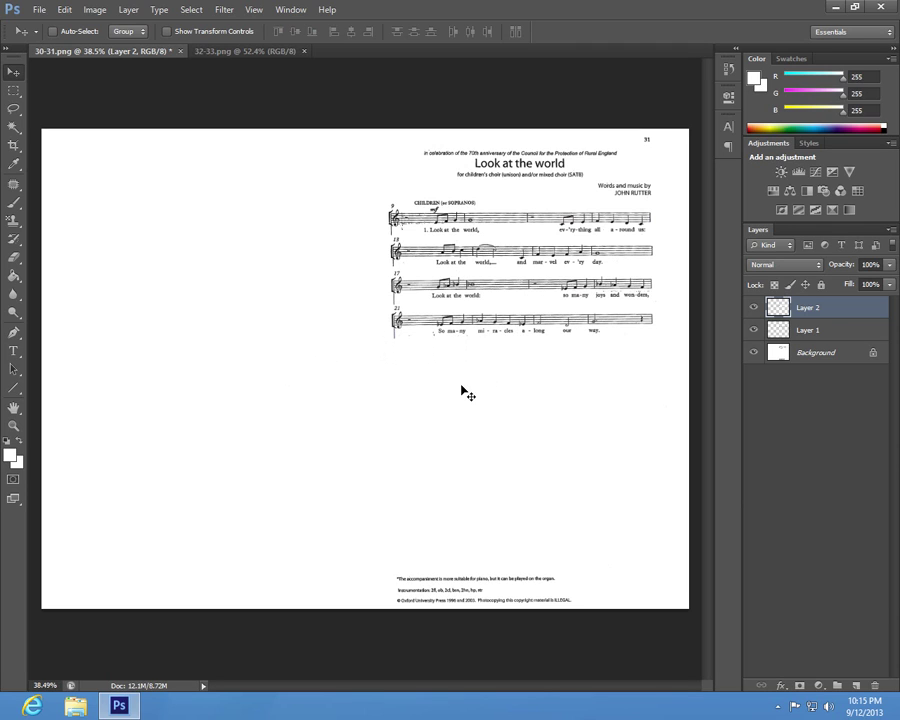
pyautogui.click(39, 9)
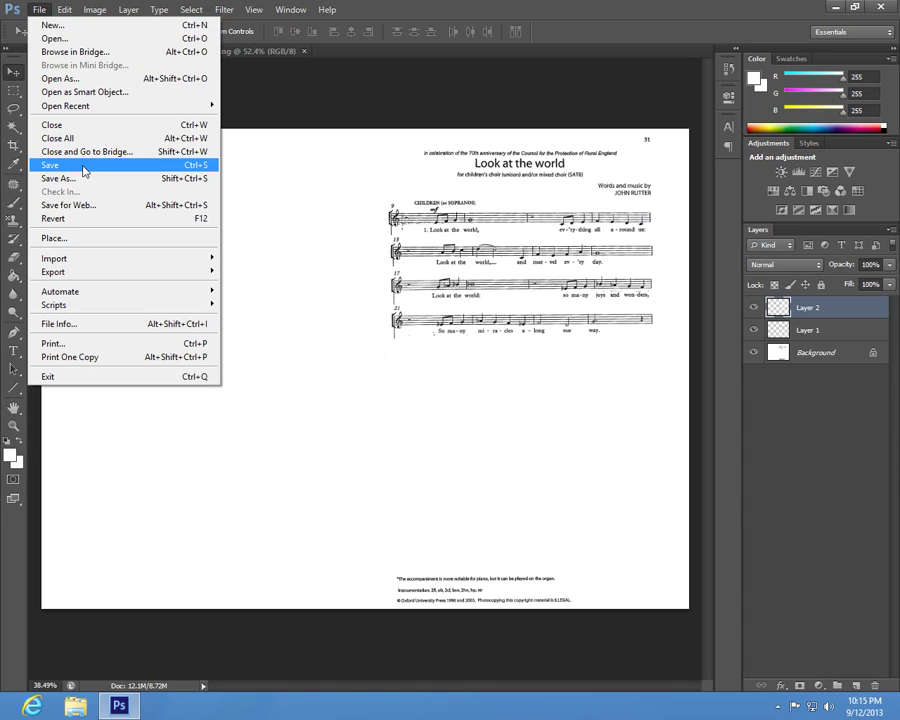
# Save page 31 as PNG, replacing 30-31.png on the Desktop with smallest compression.
pyautogui.click(86, 167)
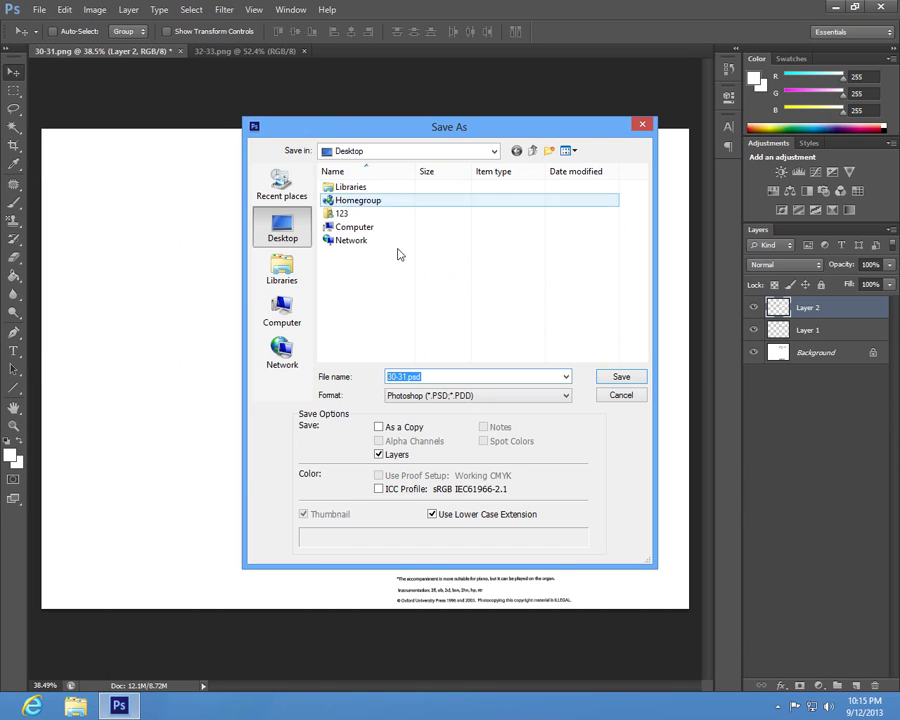
pyautogui.click(563, 397)
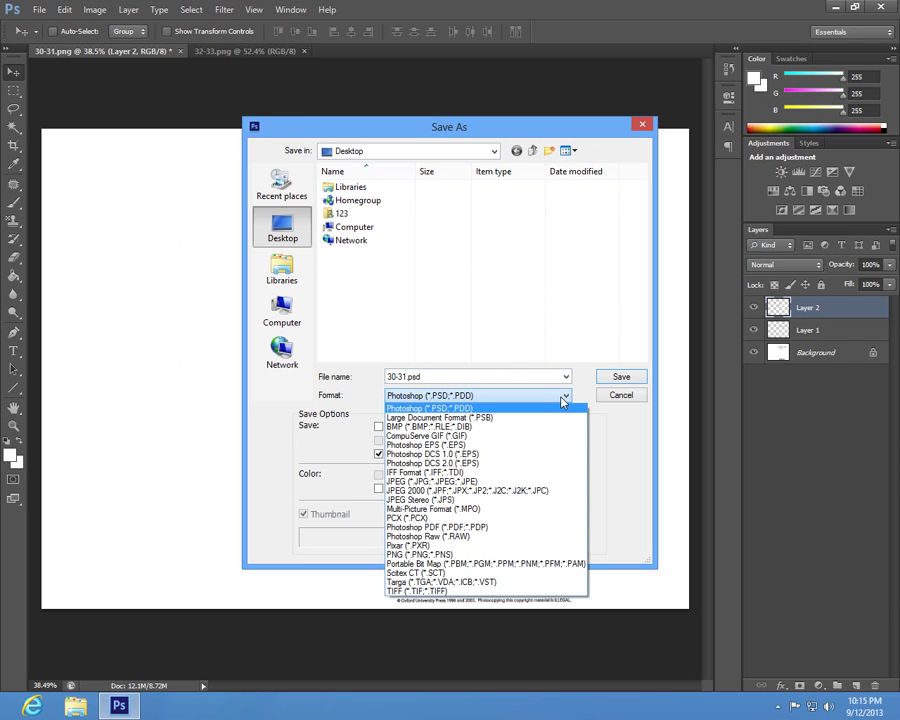
pyautogui.click(564, 399)
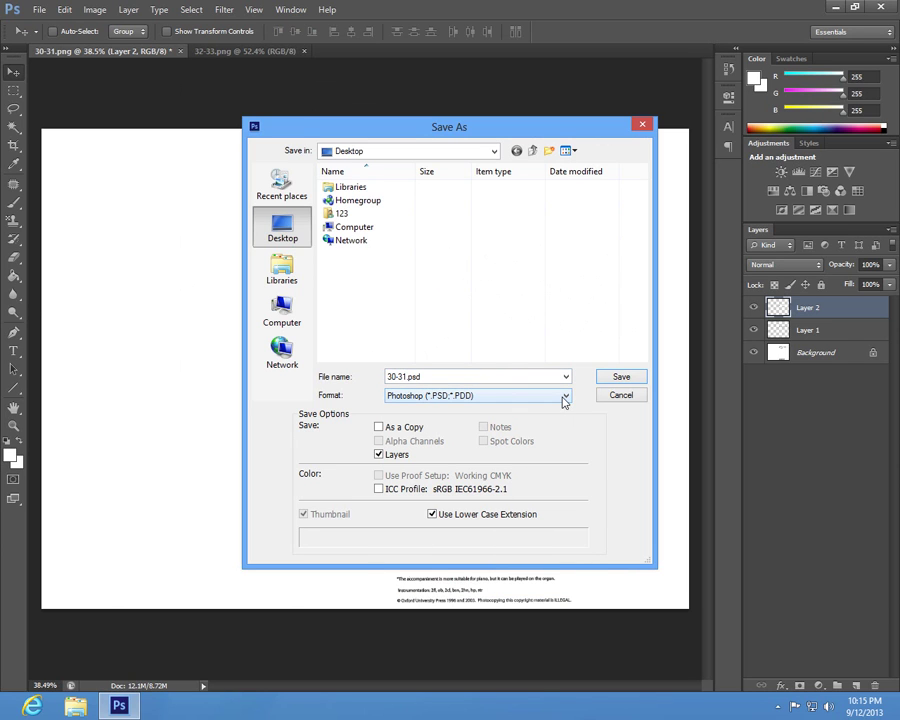
pyautogui.click(564, 399)
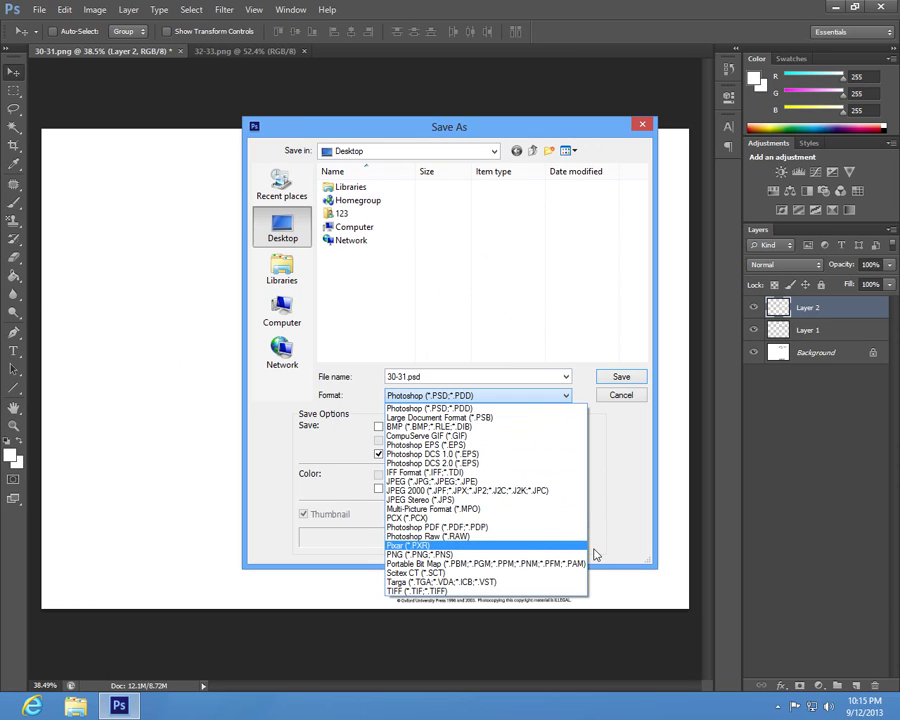
pyautogui.click(594, 553)
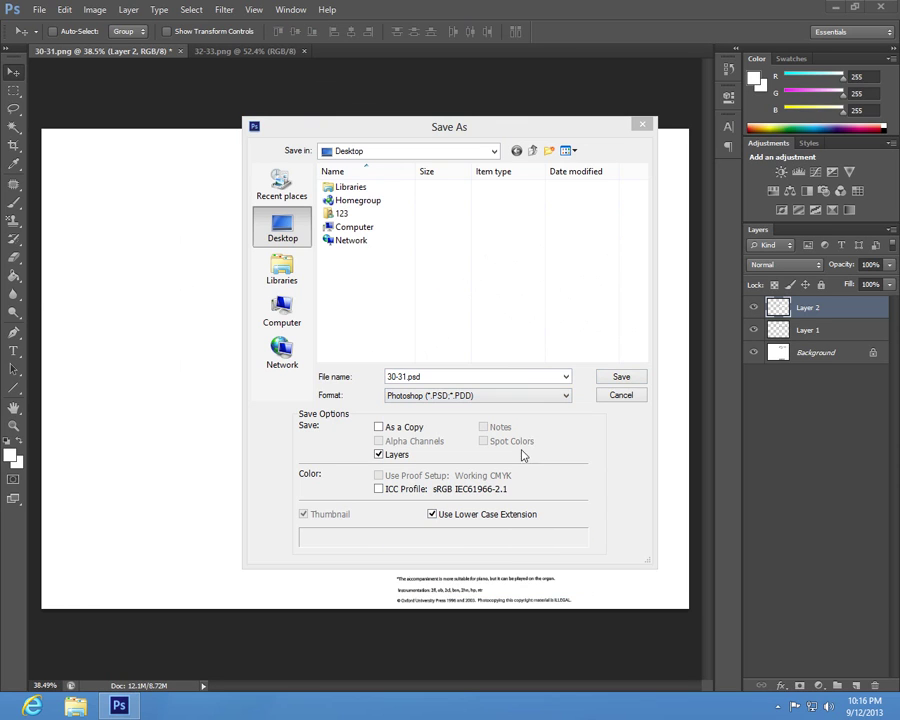
pyautogui.click(566, 399)
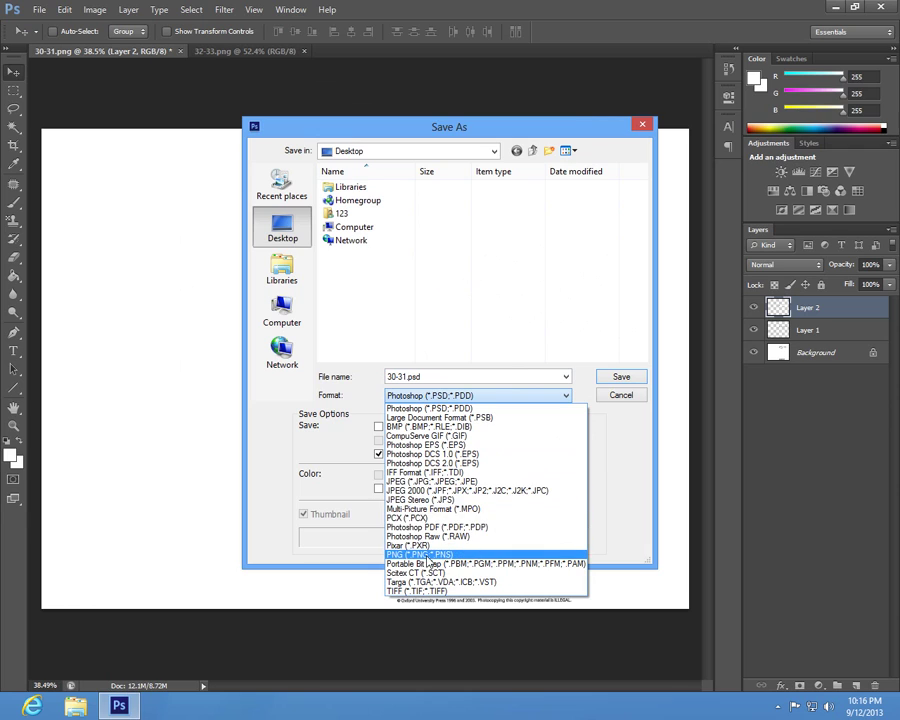
pyautogui.click(445, 555)
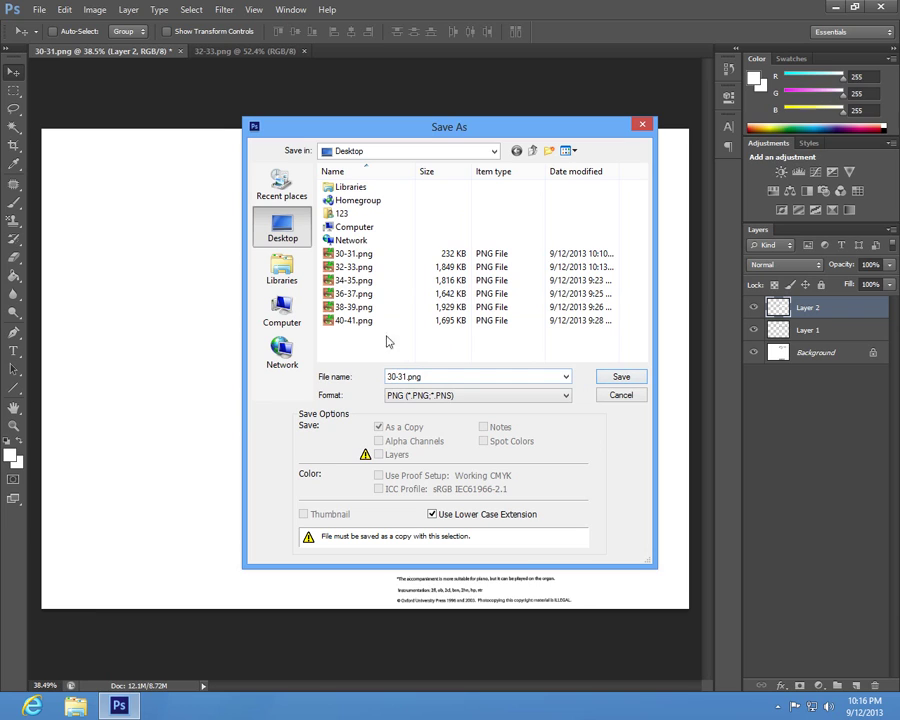
pyautogui.click(622, 377)
pyautogui.click(414, 268)
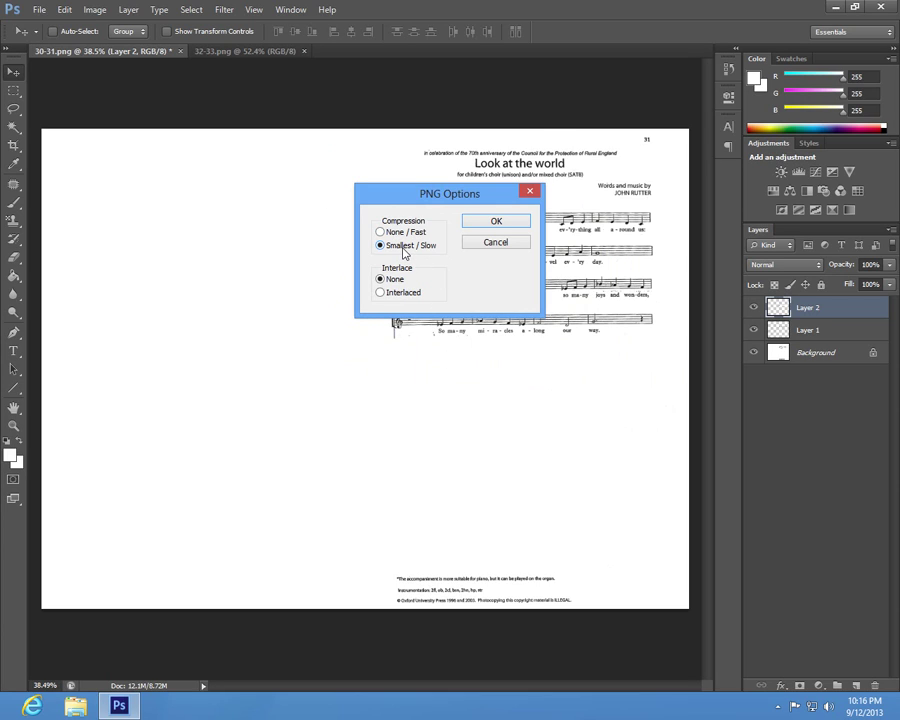
pyautogui.click(488, 225)
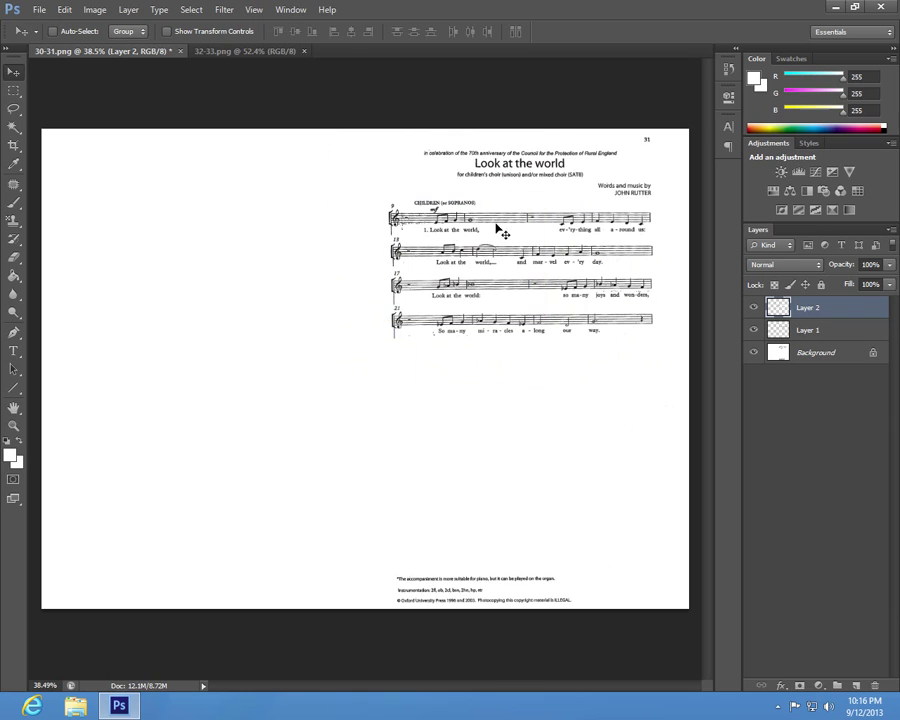
# Marquee the bar-25 Sopranos (and Children) staff in 32-33.png.
pyautogui.click(245, 50)
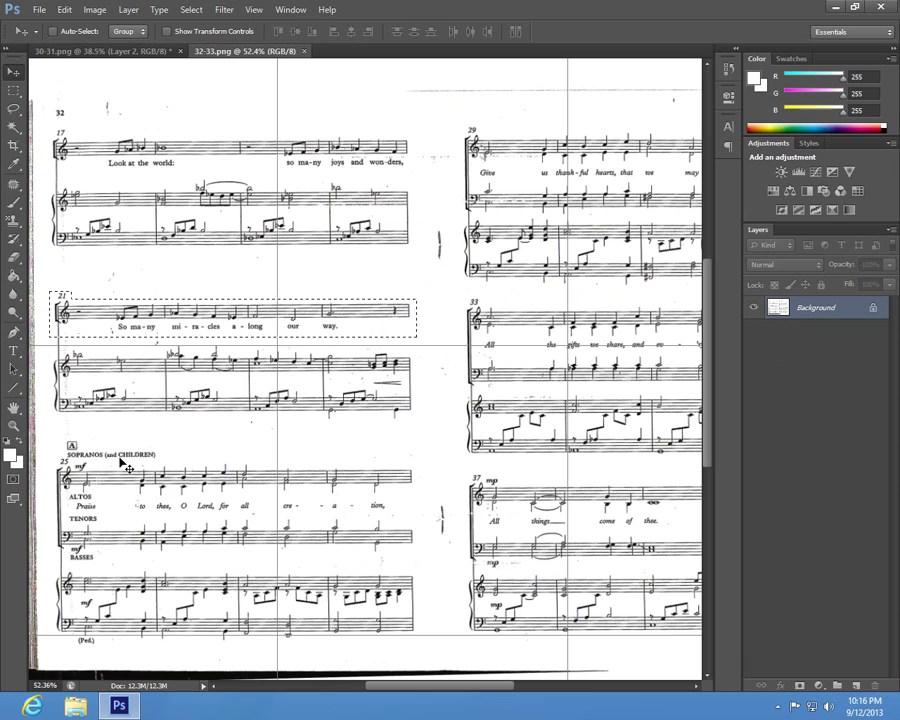
pyautogui.press('m')
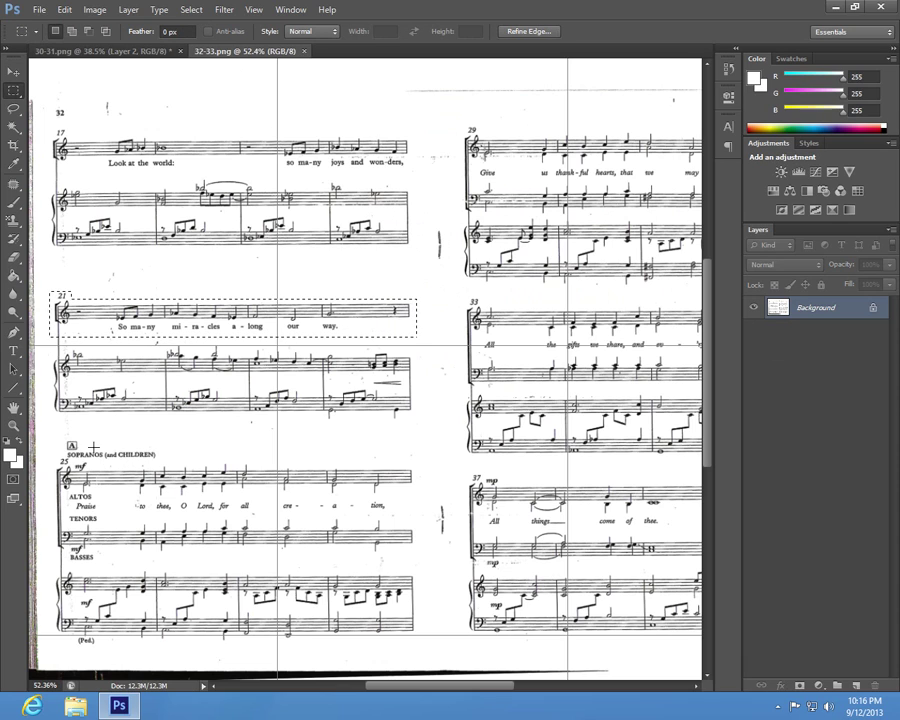
pyautogui.click(55, 437)
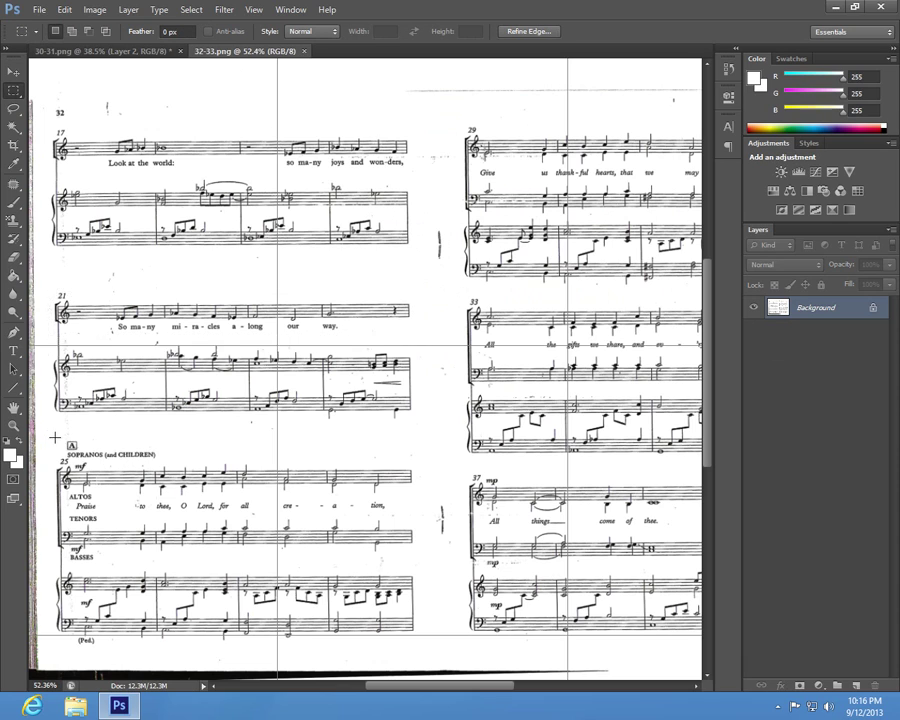
pyautogui.moveTo(55, 437); pyautogui.dragTo(420, 513)
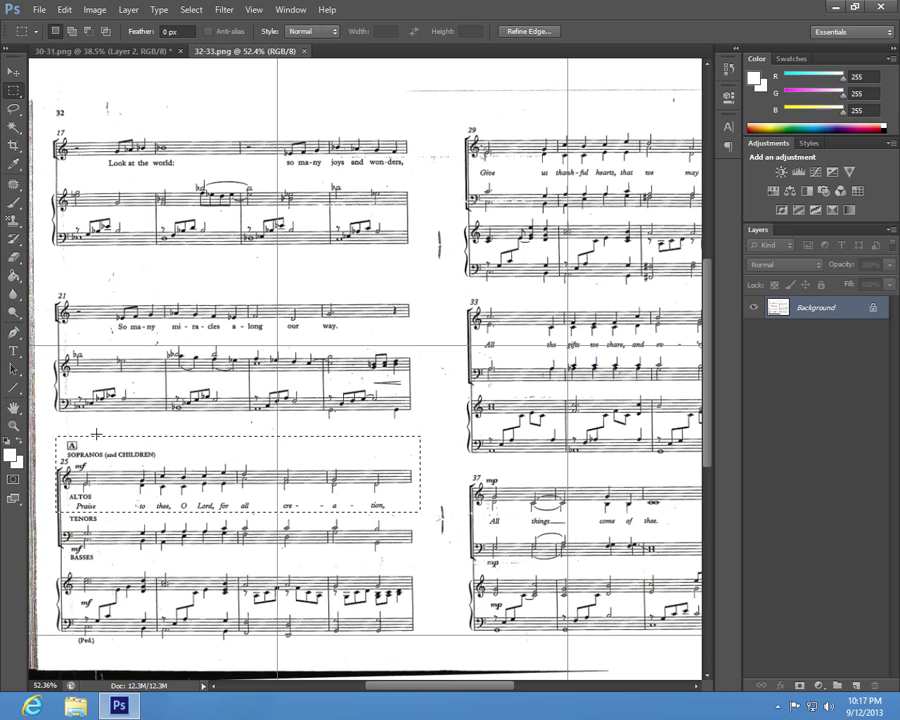
pyautogui.moveTo(50, 432); pyautogui.dragTo(427, 438)
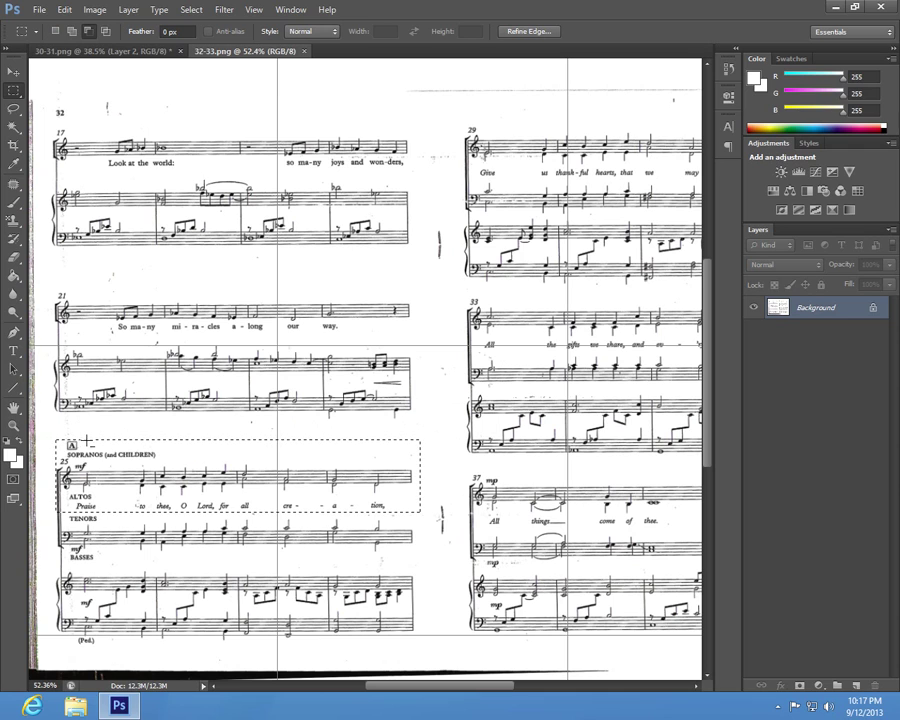
pyautogui.moveTo(82, 432)
pyautogui.mouseDown()
pyautogui.moveTo(437, 450)
pyautogui.moveTo(428, 448)
pyautogui.mouseUp()
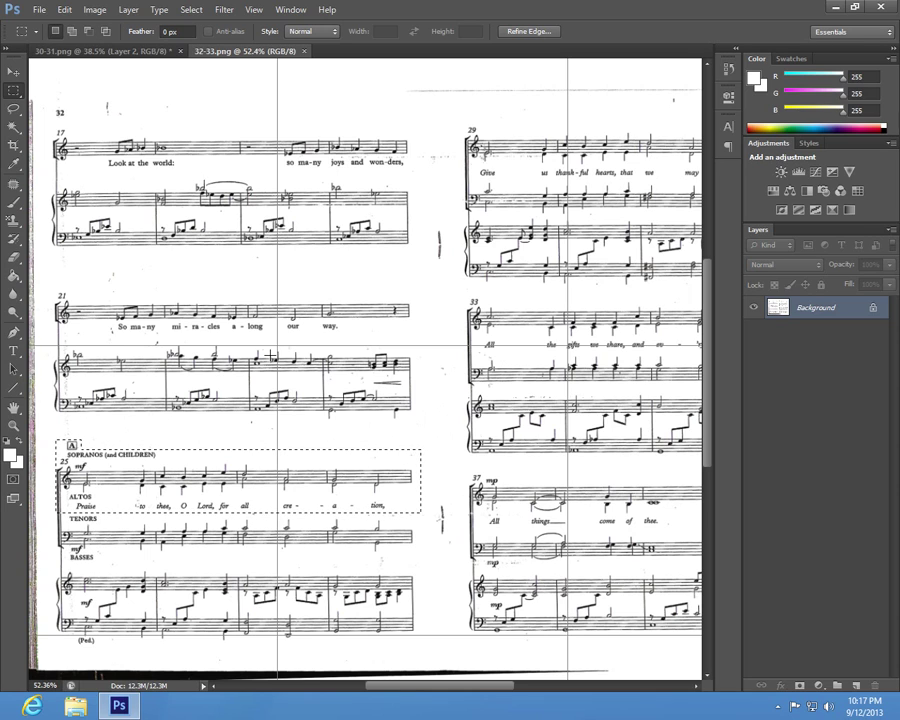
# Paste the bar-25 staff into 30-31.png and position it under bar 21.
pyautogui.click(128, 51)
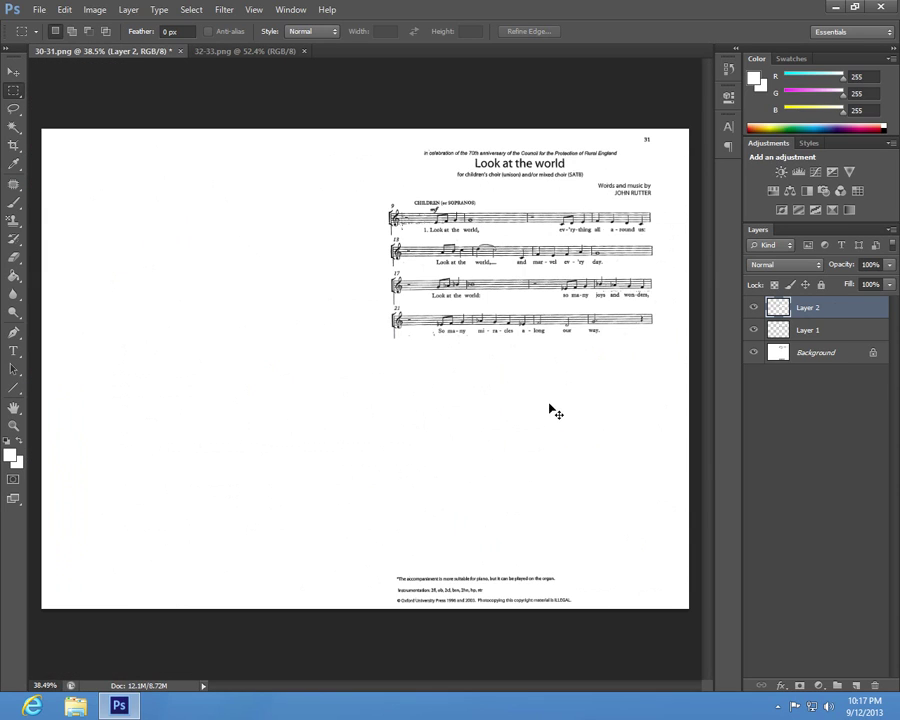
pyautogui.hotkey('ctrl', 'v')
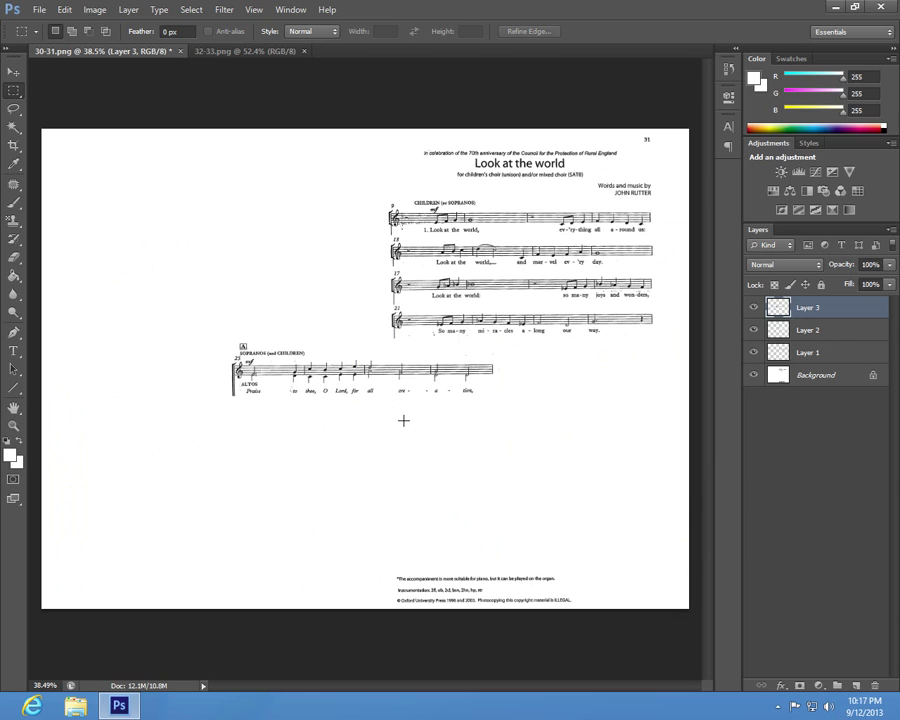
pyautogui.press('v')
pyautogui.moveTo(366, 395); pyautogui.dragTo(510, 381)
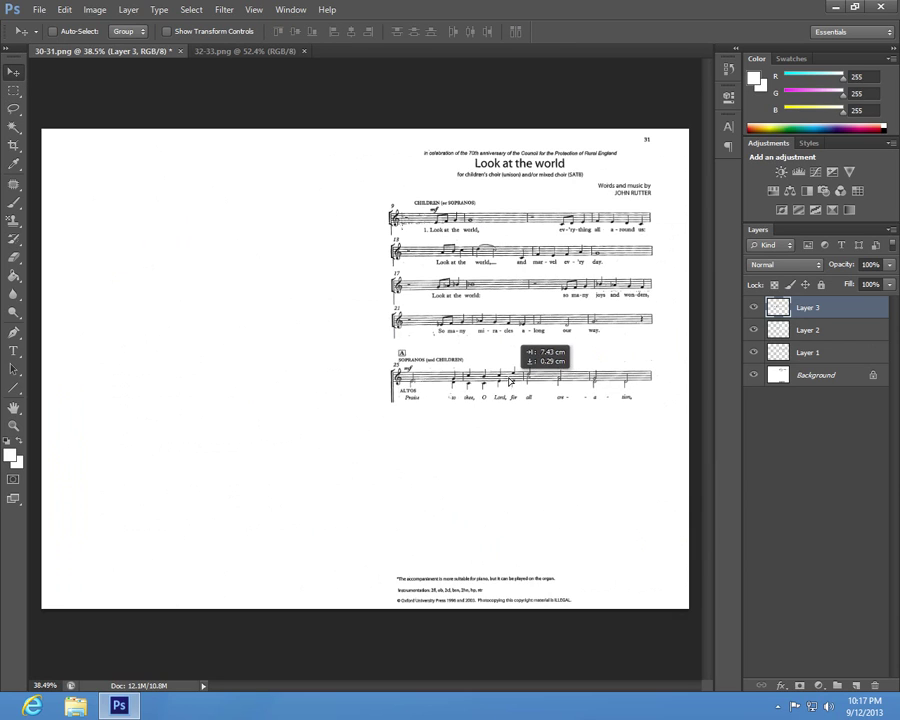
pyautogui.moveTo(510, 381)
pyautogui.mouseDown()
pyautogui.moveTo(518, 377)
pyautogui.moveTo(509, 374)
pyautogui.mouseUp()
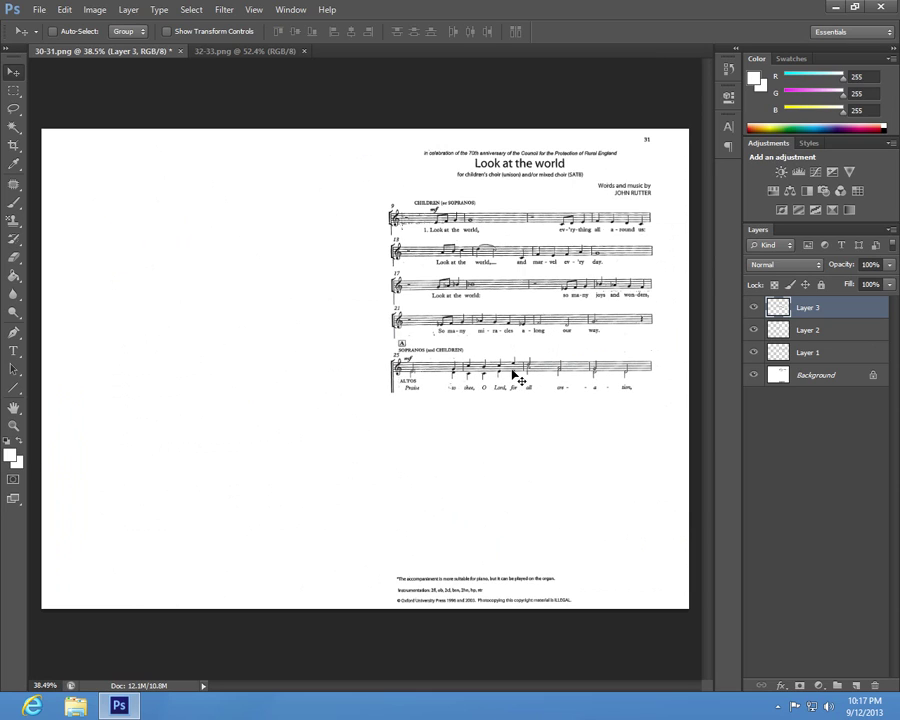
# Paint out the stray mark with a 25 px white brush, then recentre the full page.
pyautogui.scroll(2, 440, 352)
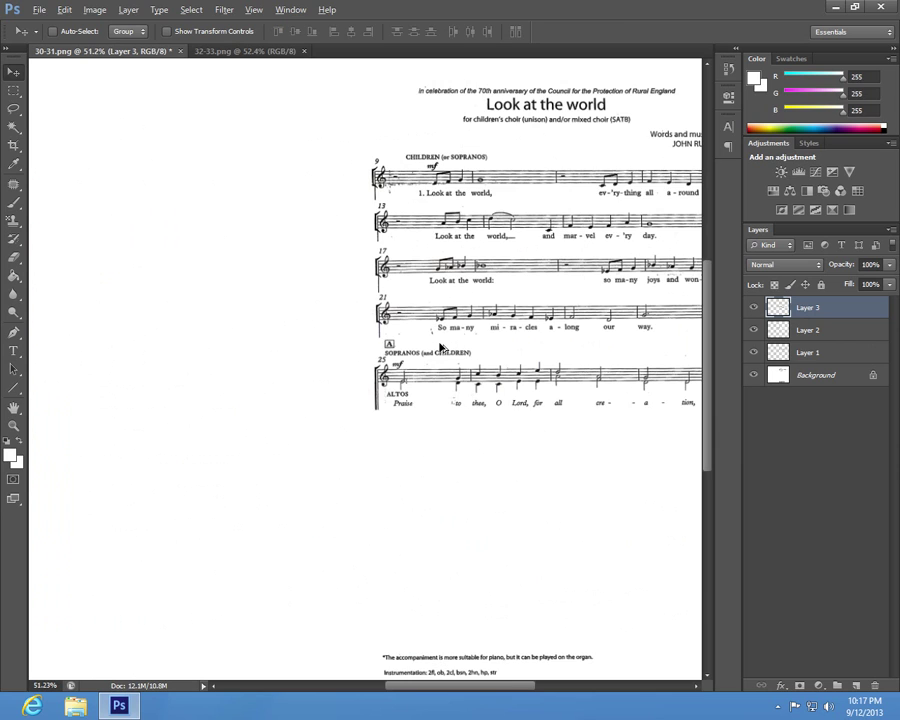
pyautogui.scroll(1, 440, 352)
pyautogui.scroll(1, 445, 365)
pyautogui.scroll(1, 451, 374)
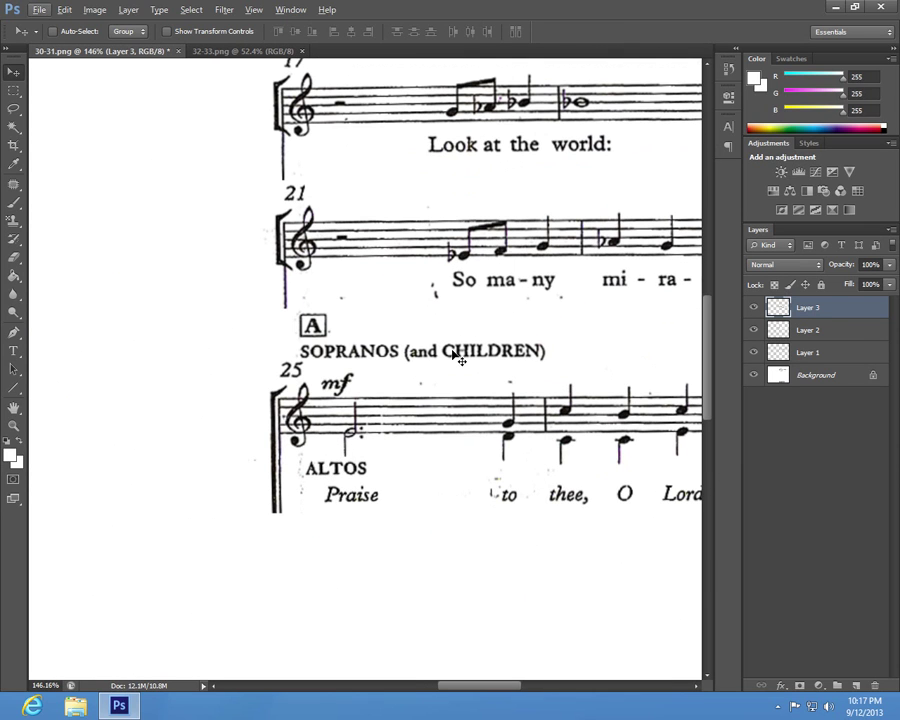
pyautogui.press('b')
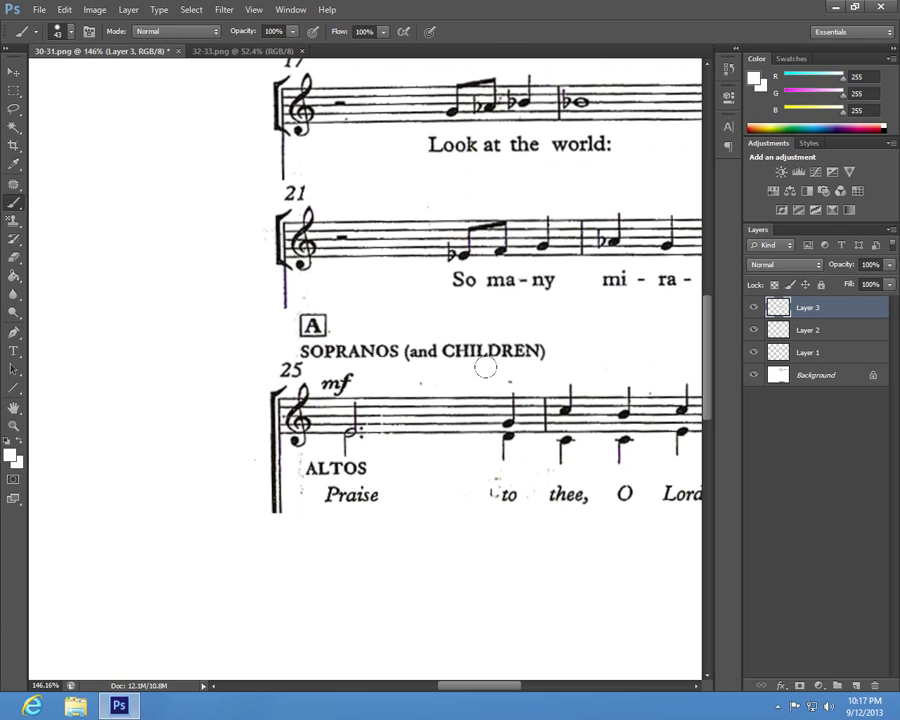
pyautogui.click(70, 32)
pyautogui.click(51, 140)
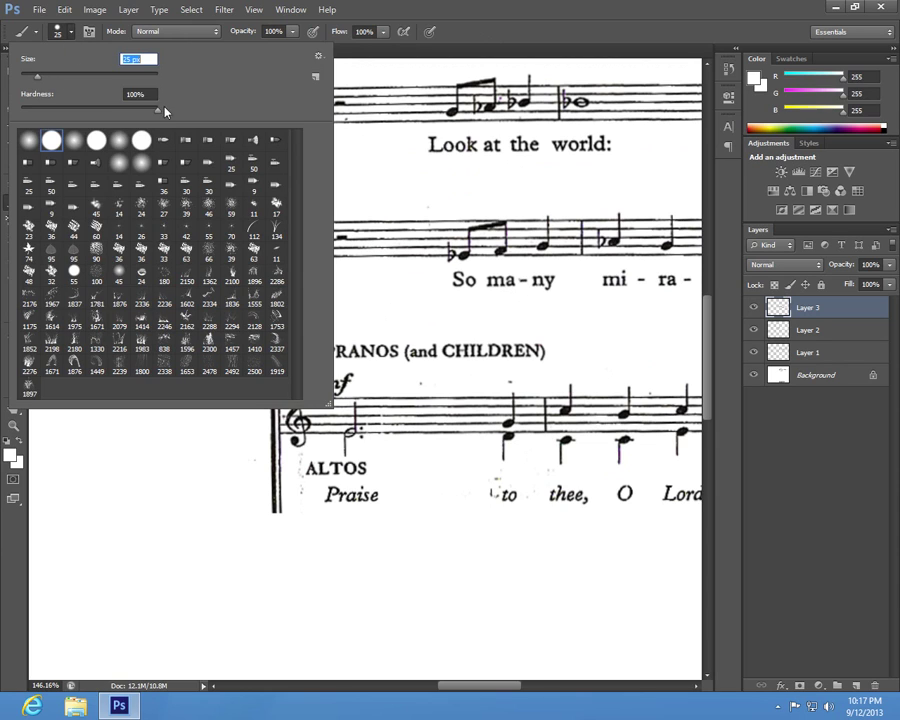
pyautogui.click(518, 50)
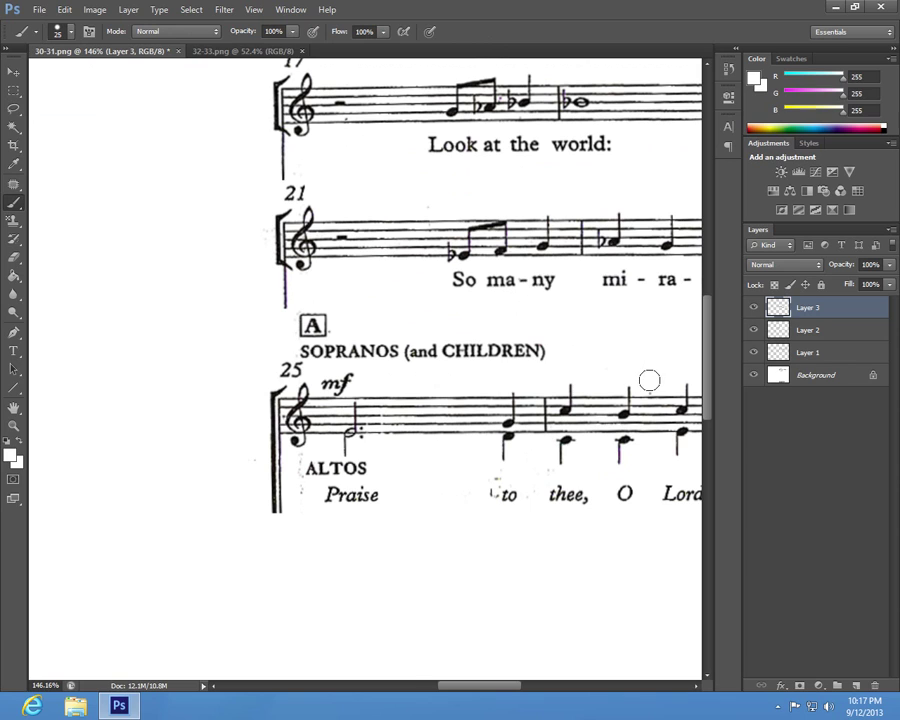
pyautogui.scroll(-3, 589, 314)
pyautogui.scroll(-2, 589, 314)
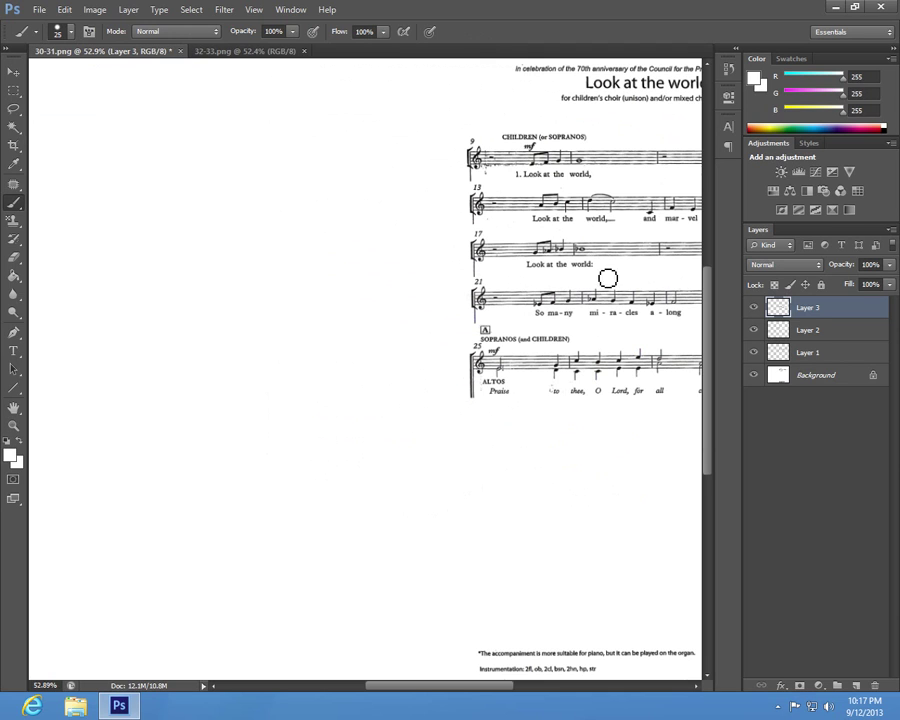
pyautogui.moveTo(631, 254)
pyautogui.mouseDown()
pyautogui.moveTo(366, 316)
pyautogui.moveTo(342, 332)
pyautogui.moveTo(360, 290)
pyautogui.mouseUp()
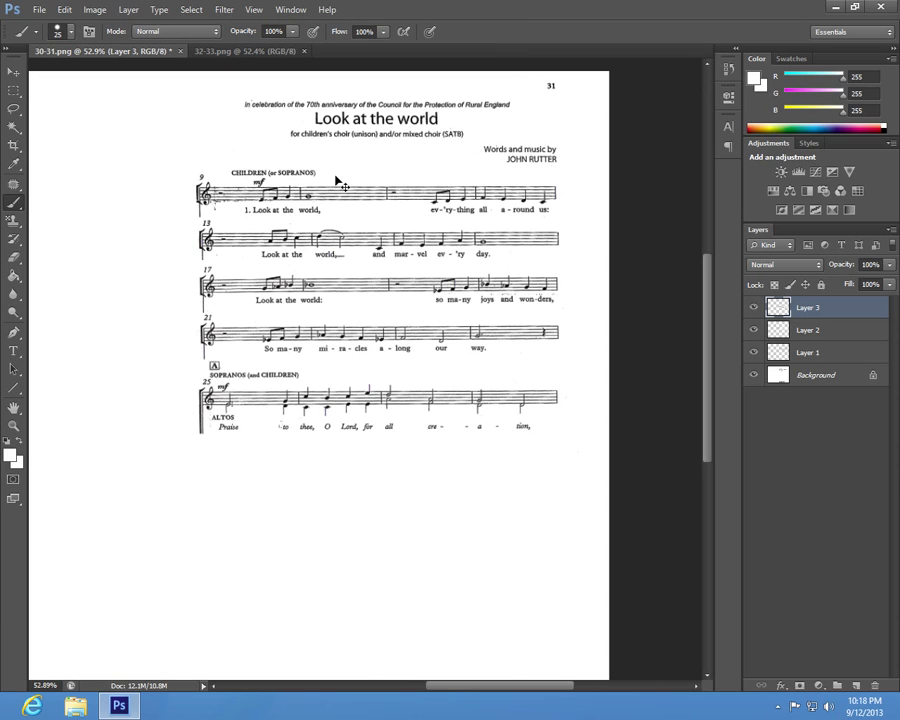
# Save the five-staff page as PNG, overwriting 30-31.png on the Desktop.
pyautogui.hotkey('ctrl', 'shift', 's')
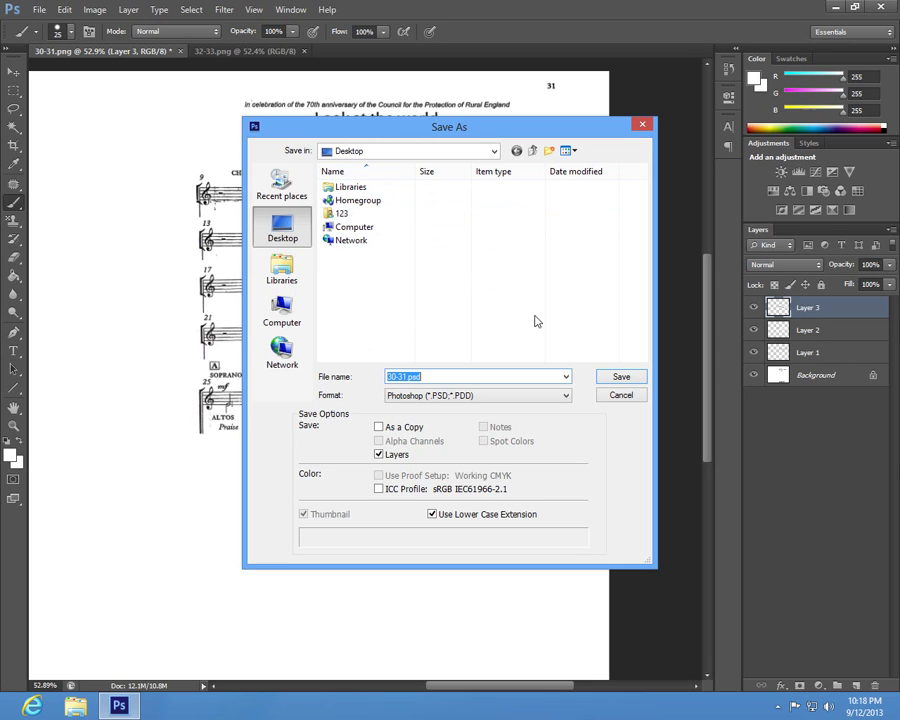
pyautogui.click(619, 396)
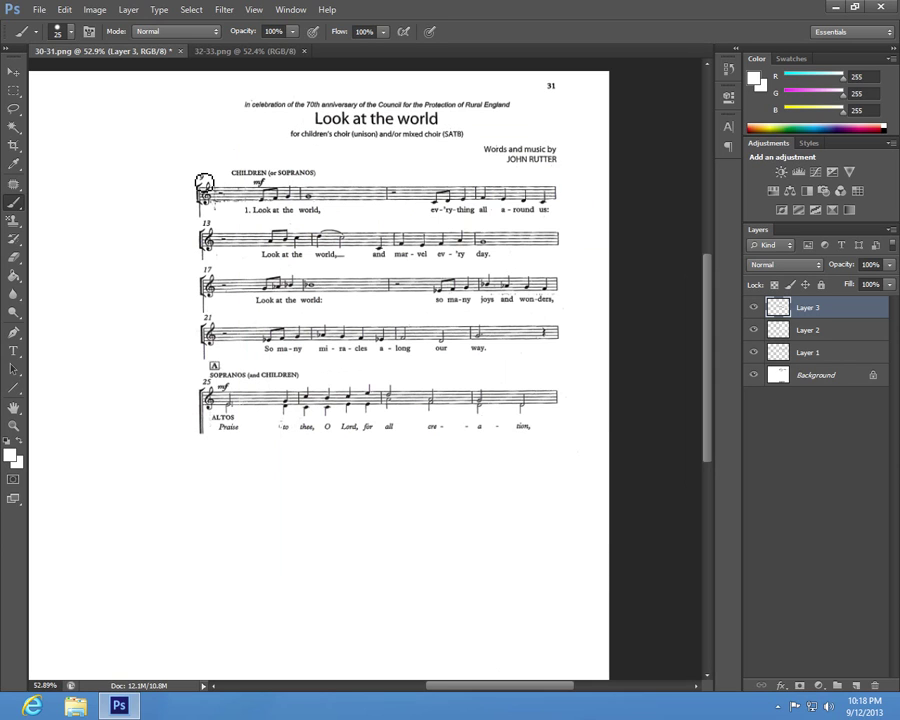
pyautogui.click(40, 10)
pyautogui.click(69, 166)
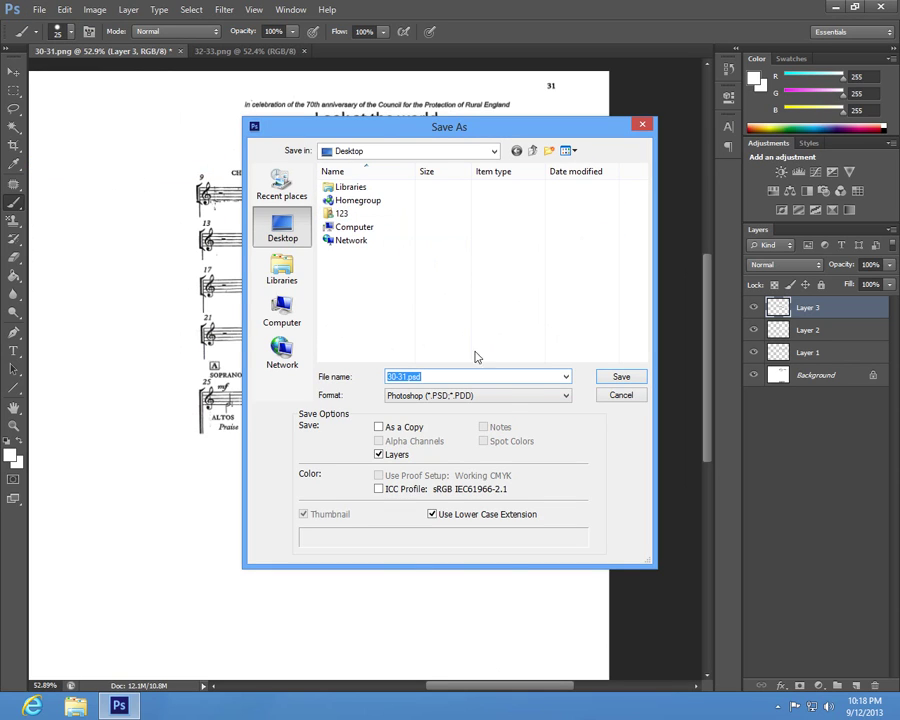
pyautogui.click(505, 396)
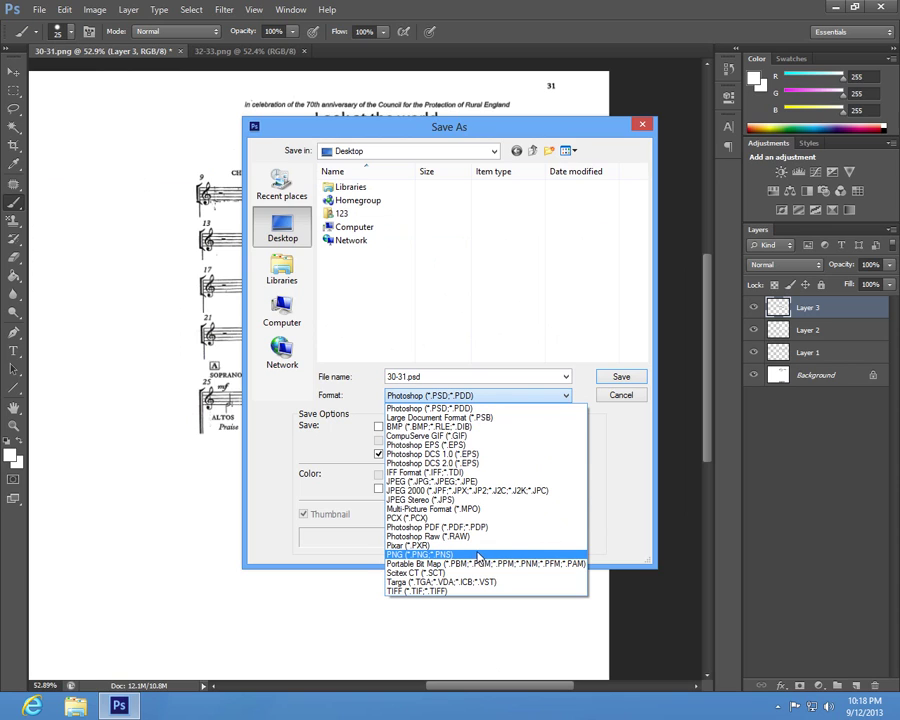
pyautogui.click(476, 555)
pyautogui.click(621, 380)
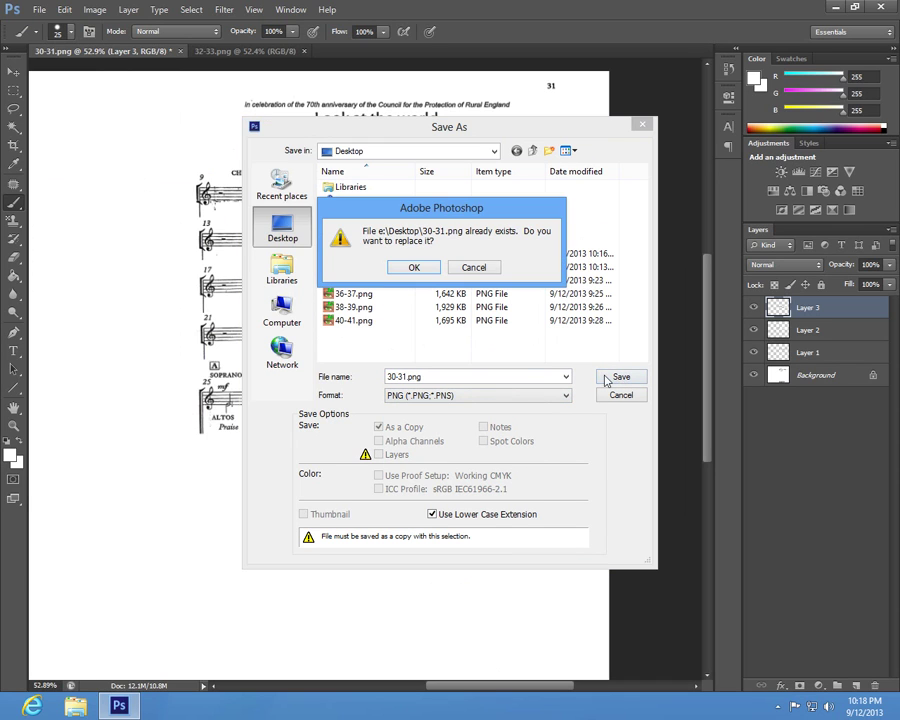
pyautogui.click(422, 264)
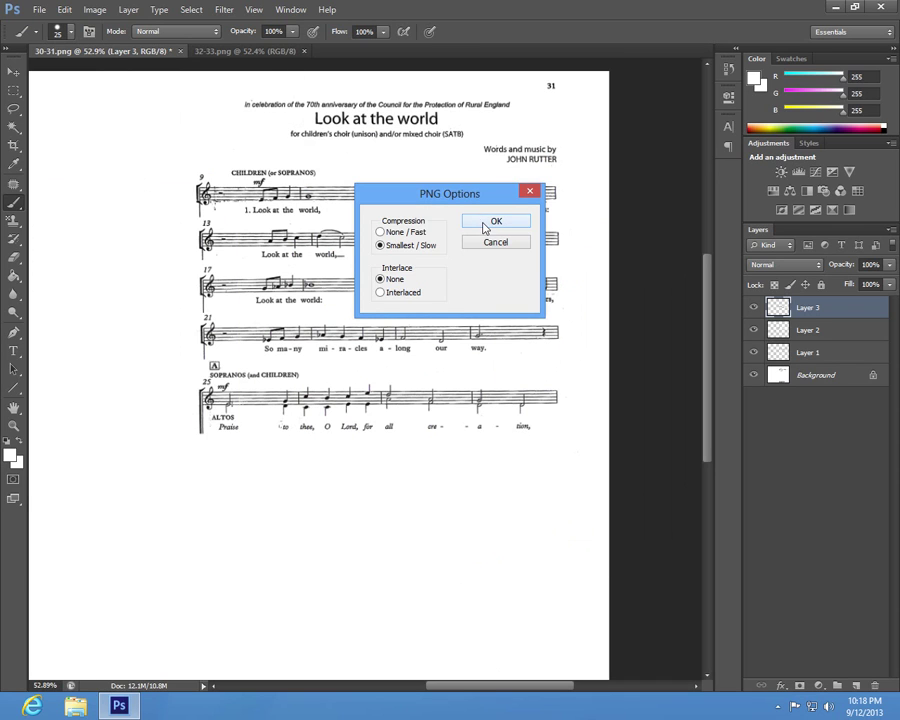
pyautogui.click(496, 221)
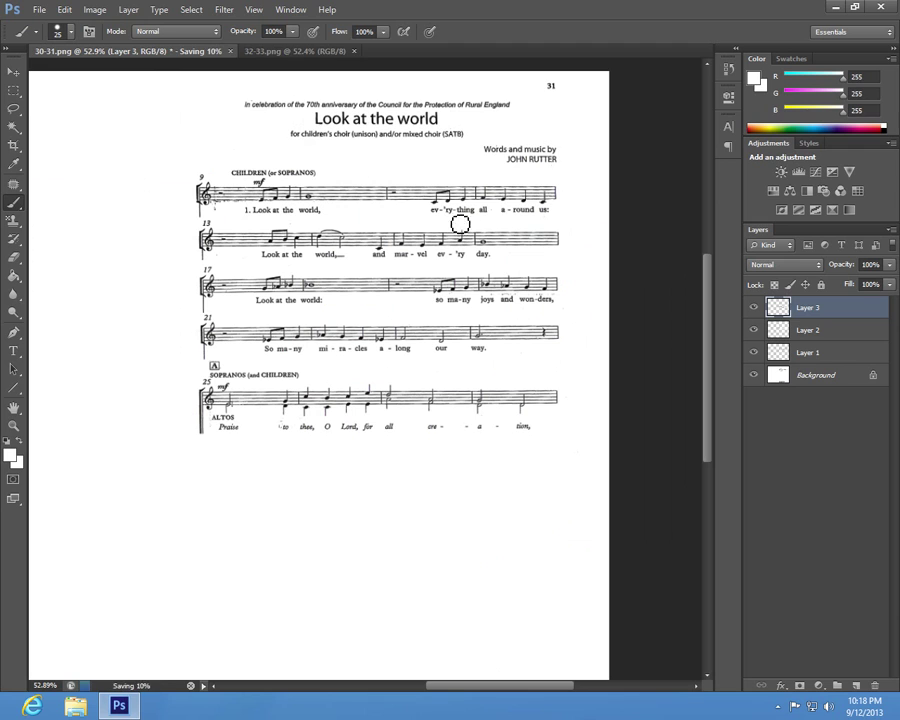
# Marquee the bar-29 "Give us thank-ful hearts" staff in 32-33.png.
pyautogui.click(268, 52)
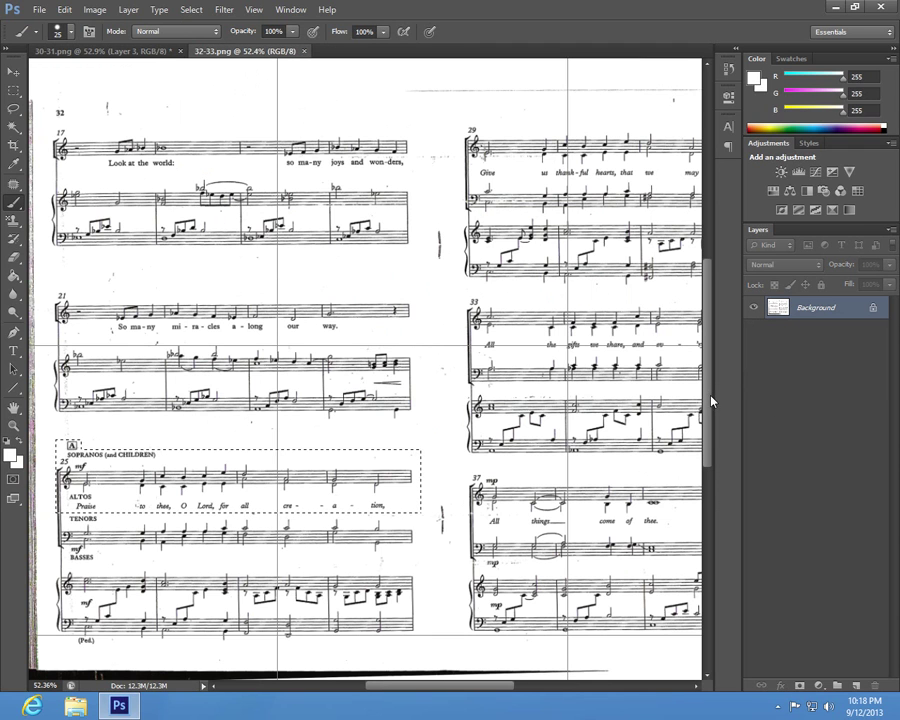
pyautogui.moveTo(711, 401); pyautogui.dragTo(706, 432)
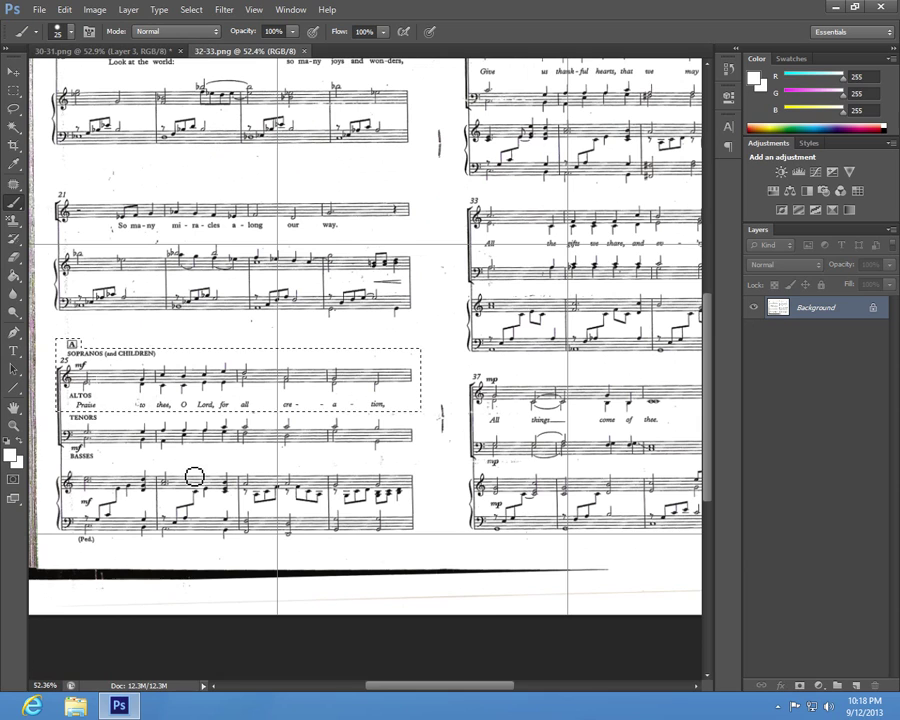
pyautogui.hotkey('ctrl', 'd')
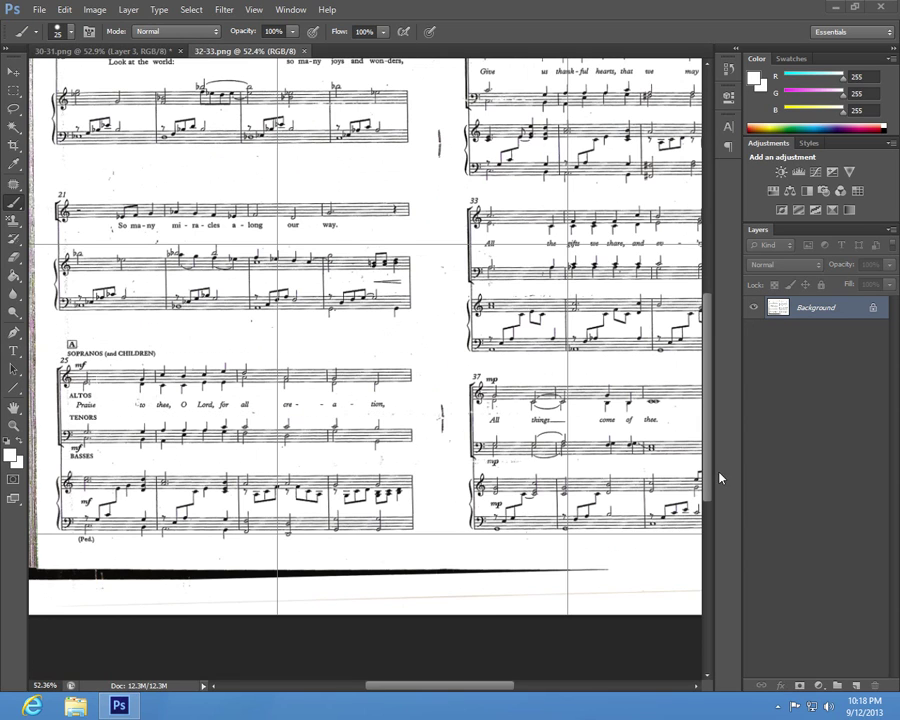
pyautogui.hotkey('ctrl', 'z')
pyautogui.moveTo(707, 460)
pyautogui.mouseDown()
pyautogui.moveTo(706, 411)
pyautogui.moveTo(706, 424)
pyautogui.mouseUp()
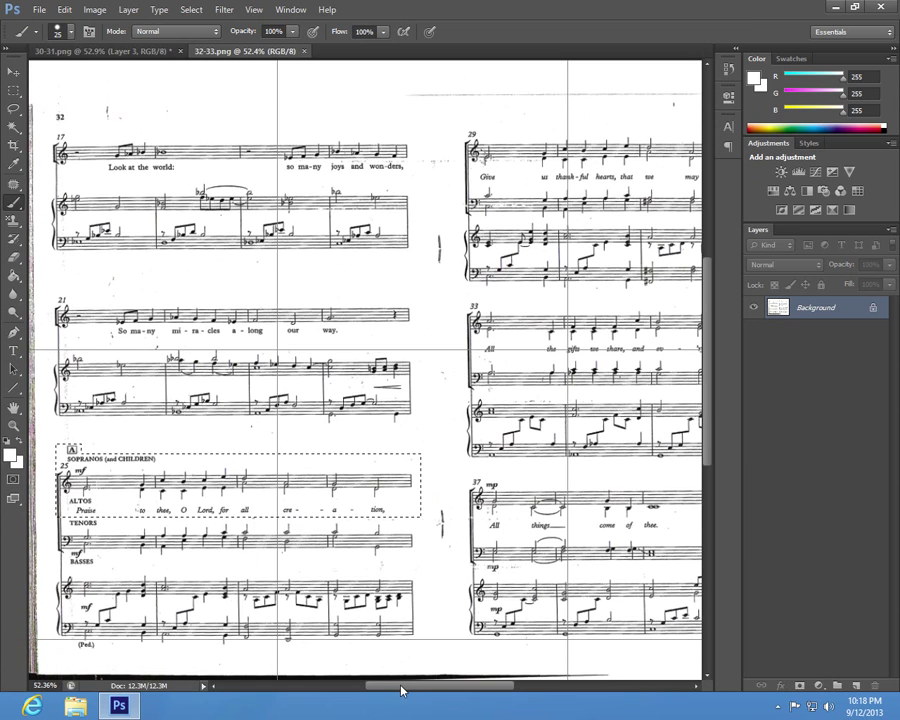
pyautogui.moveTo(407, 686); pyautogui.dragTo(472, 688)
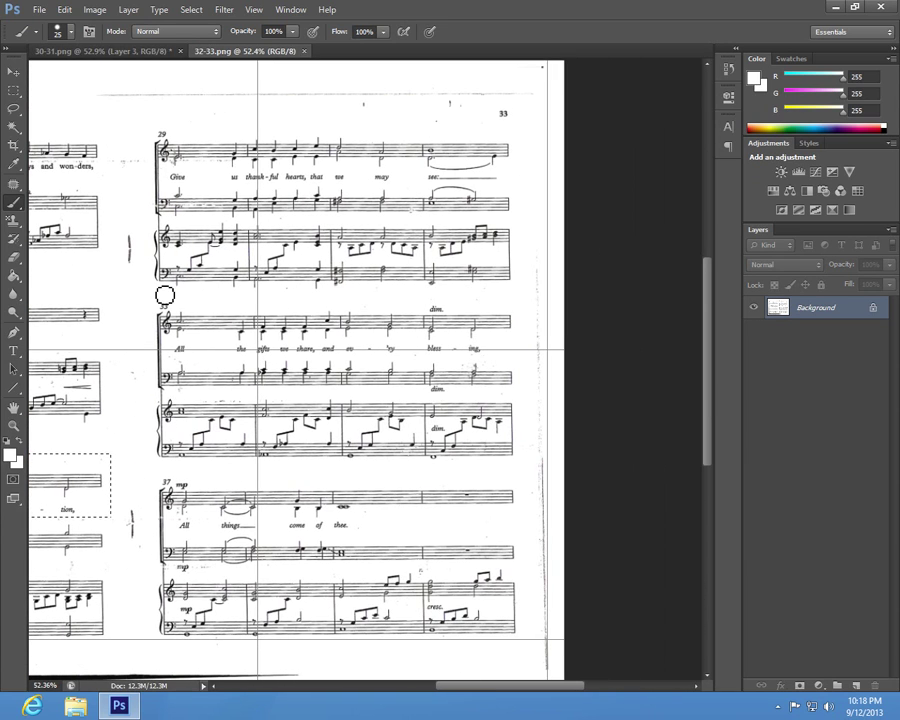
pyautogui.press('m')
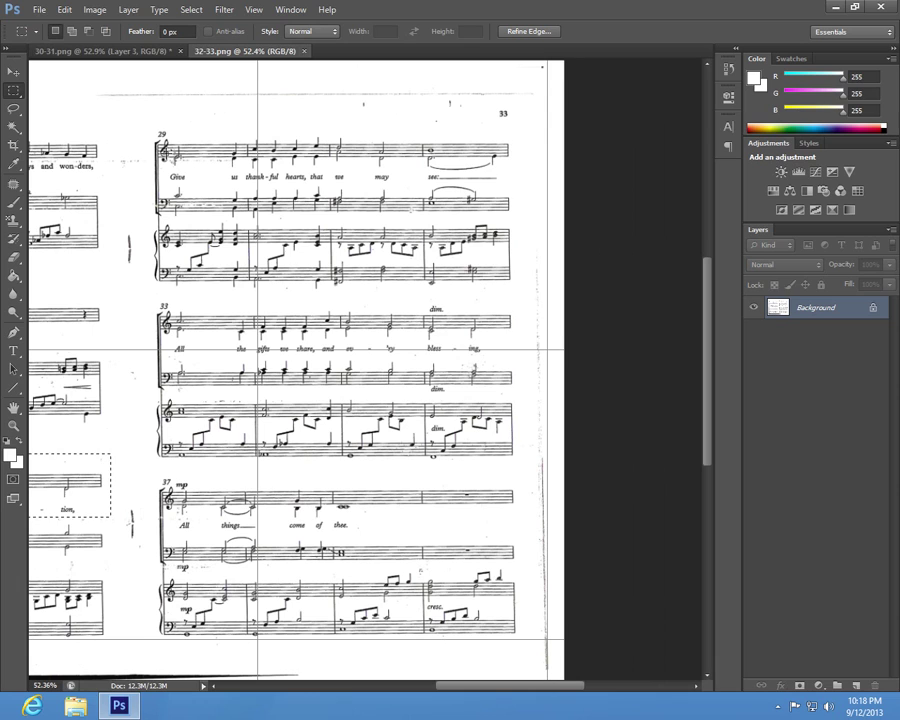
pyautogui.moveTo(151, 126); pyautogui.dragTo(524, 181)
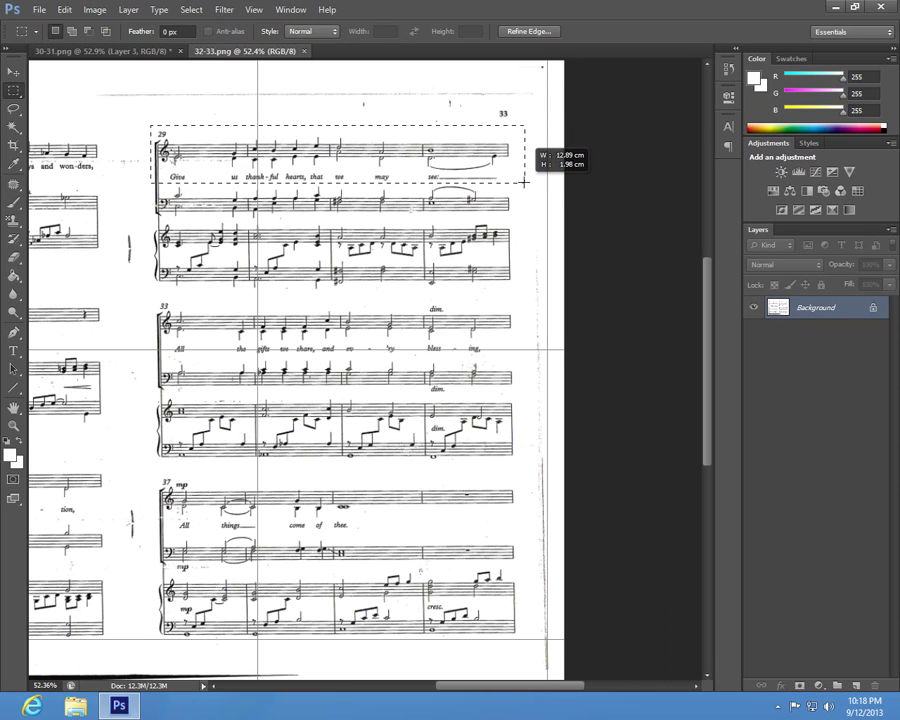
pyautogui.moveTo(524, 181); pyautogui.dragTo(514, 183)
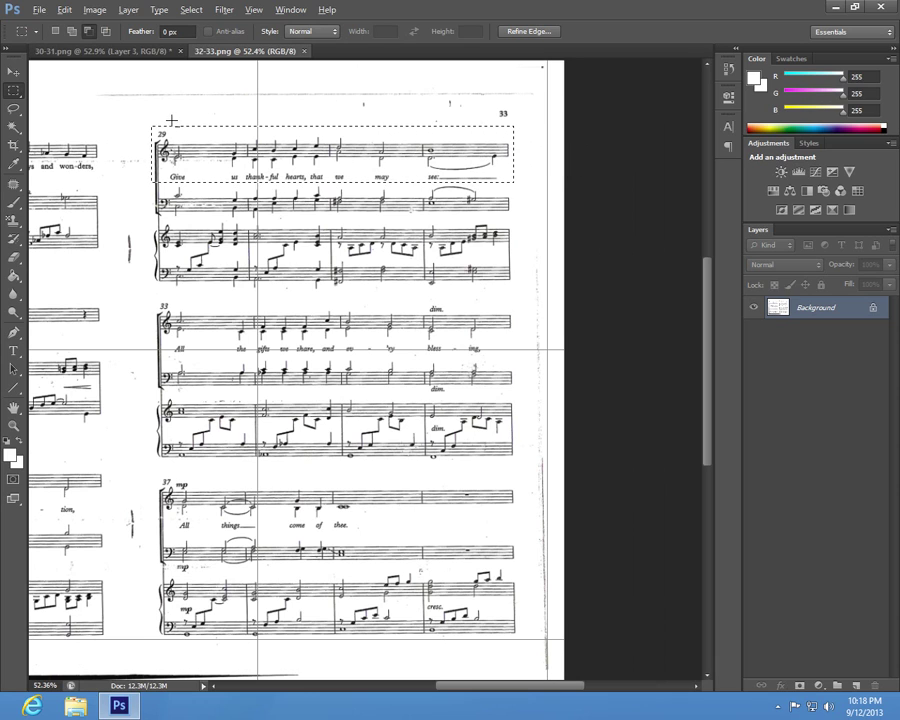
pyautogui.moveTo(176, 120); pyautogui.dragTo(520, 135)
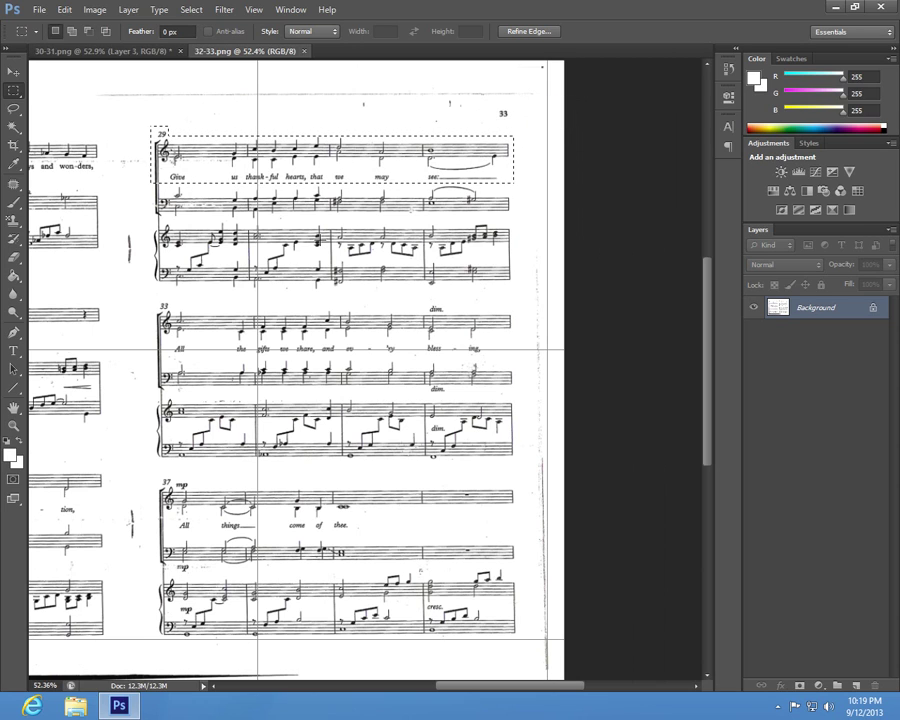
# Paste the bar-29 line into page 31 and move it below the Altos line.
pyautogui.click(102, 50)
pyautogui.hotkey('ctrl', 'v')
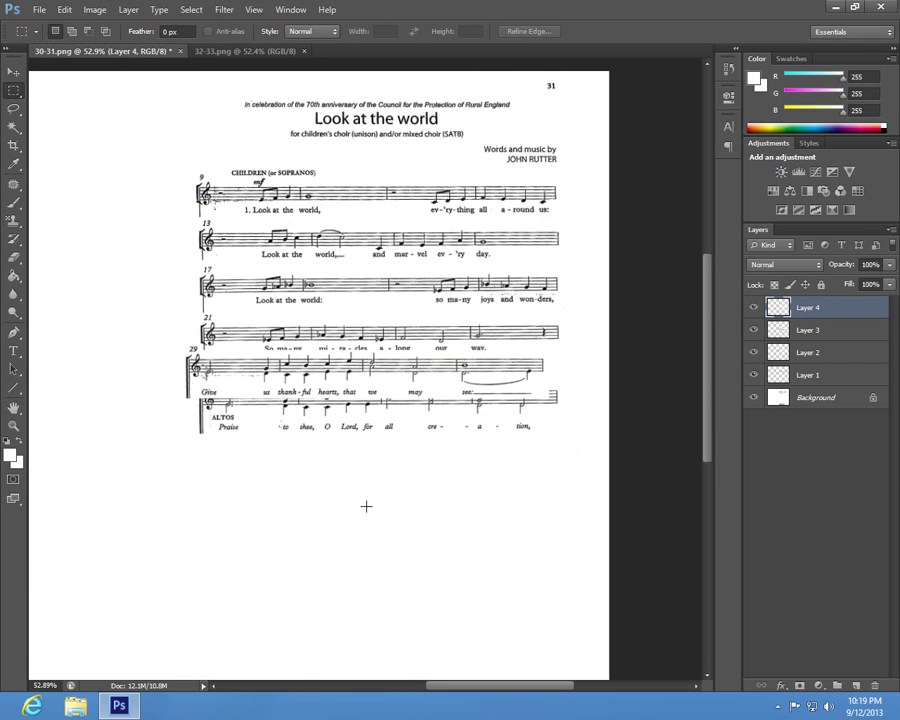
pyautogui.press('v')
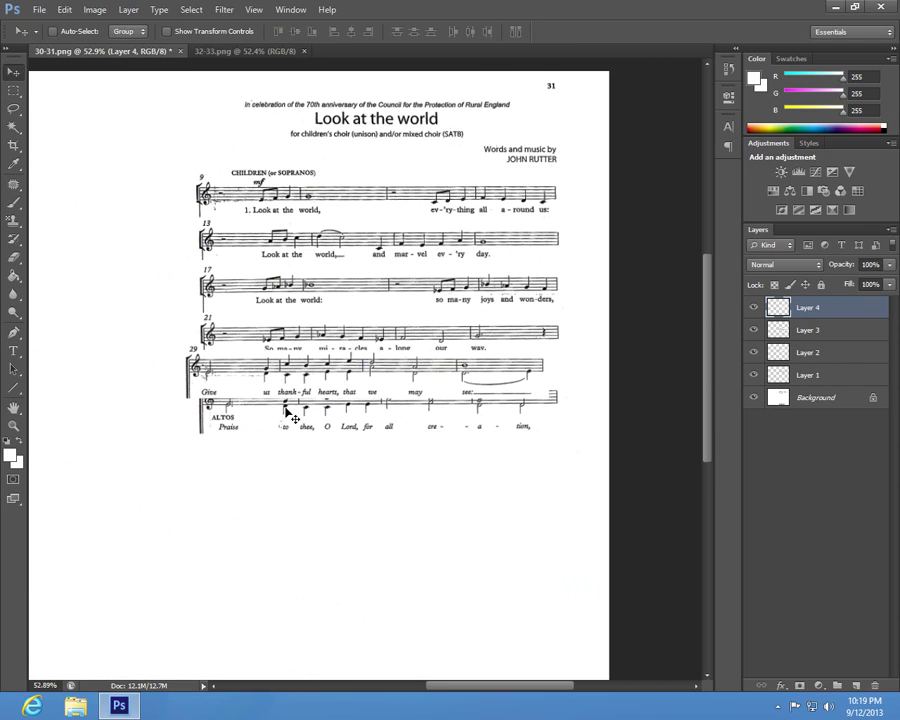
pyautogui.moveTo(296, 384); pyautogui.dragTo(300, 480)
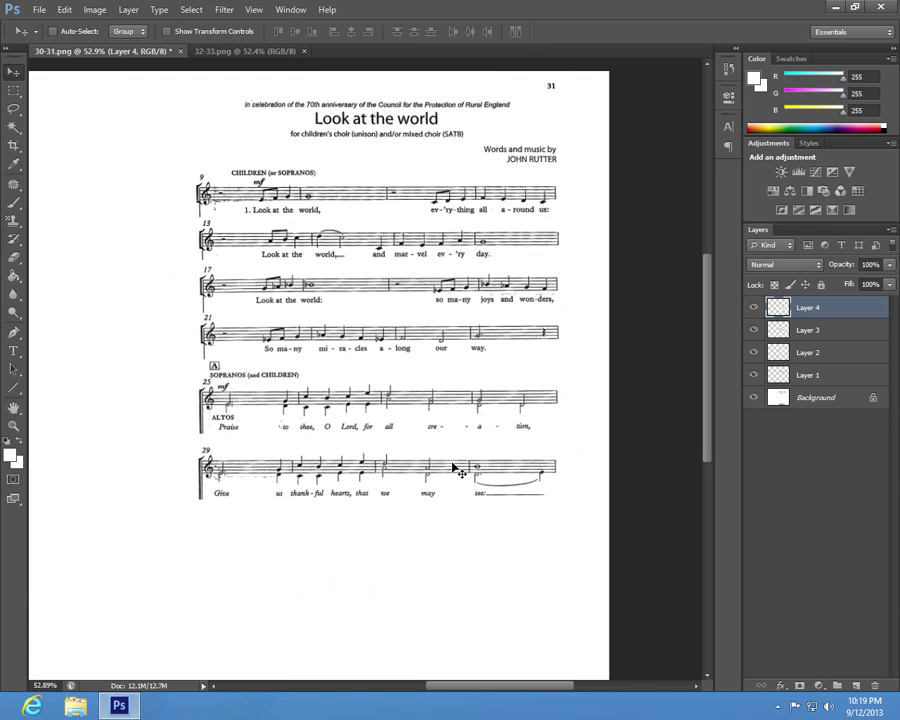
pyautogui.hotkey('ctrl', 'shift', 's')
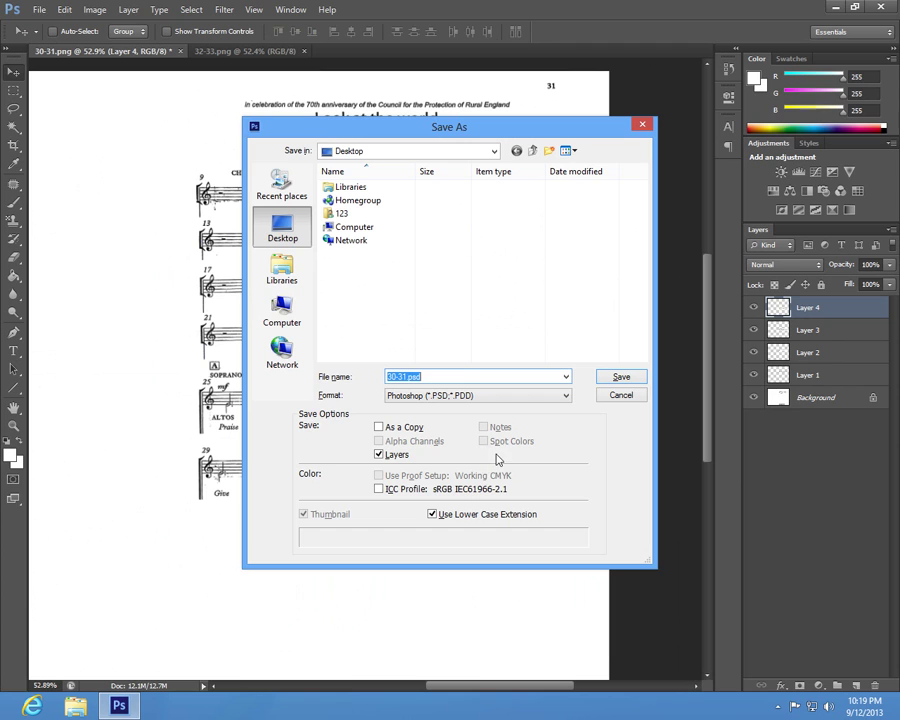
pyautogui.click(634, 399)
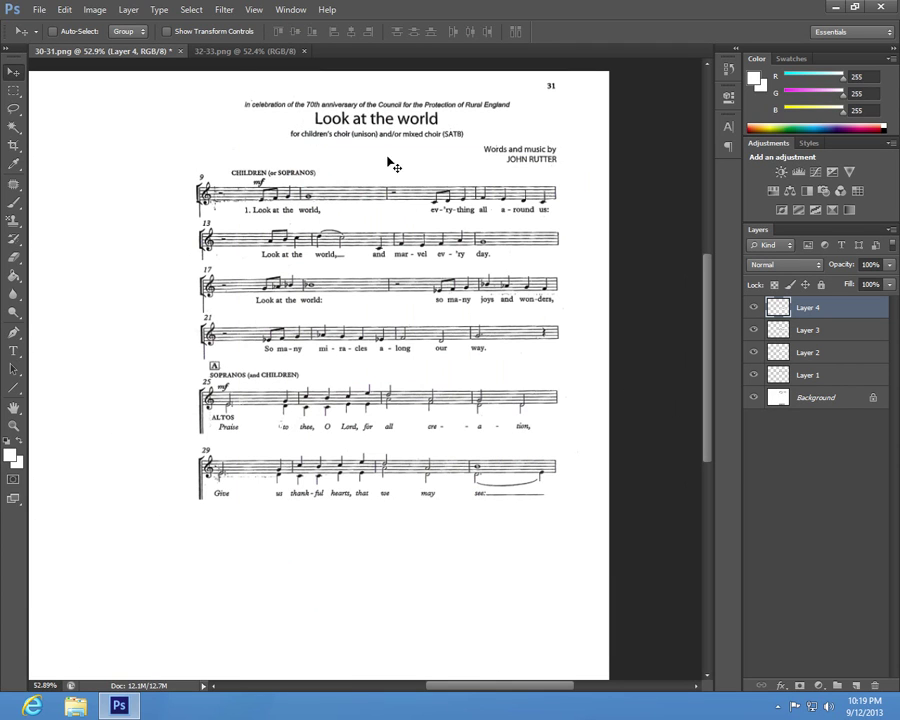
# In 32-33.png, select the bar 33 'All the gifts we share' line, trimming off the top strip.
pyautogui.click(242, 52)
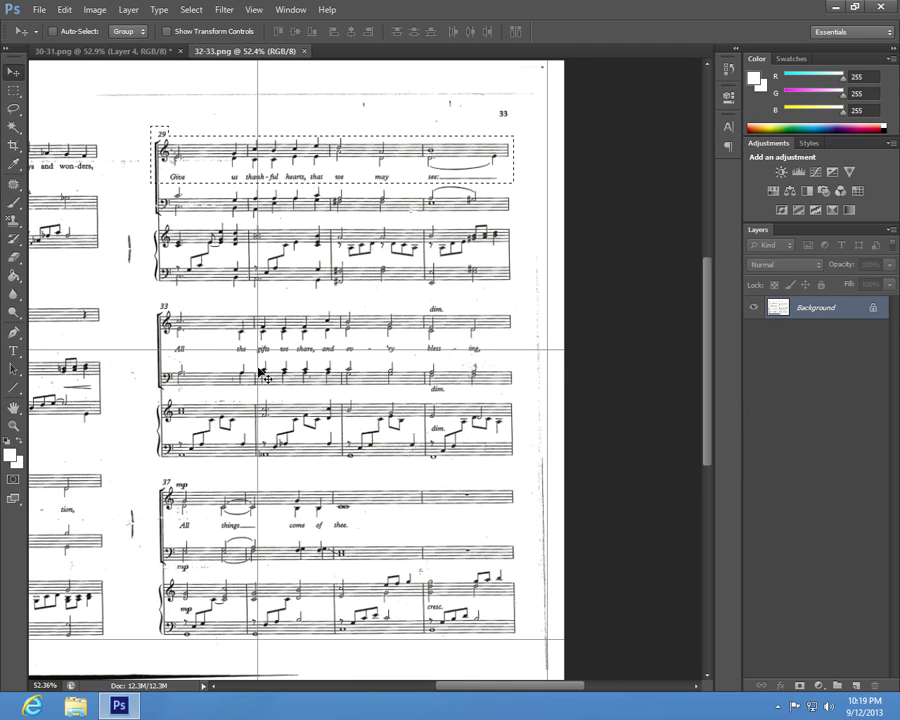
pyautogui.press('m')
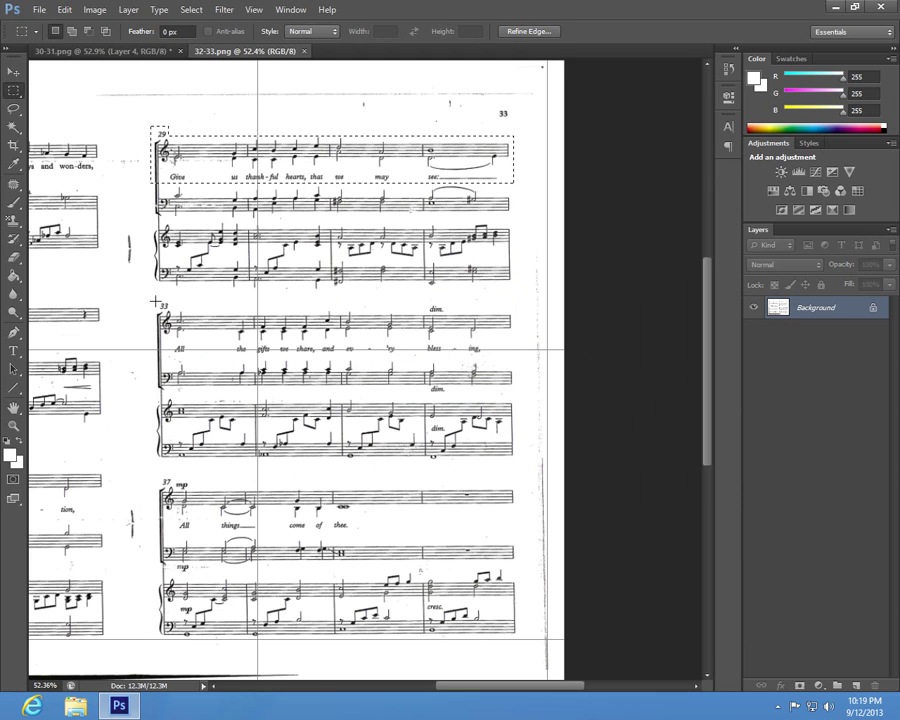
pyautogui.moveTo(151, 297)
pyautogui.mouseDown()
pyautogui.moveTo(529, 357)
pyautogui.moveTo(515, 356)
pyautogui.mouseUp()
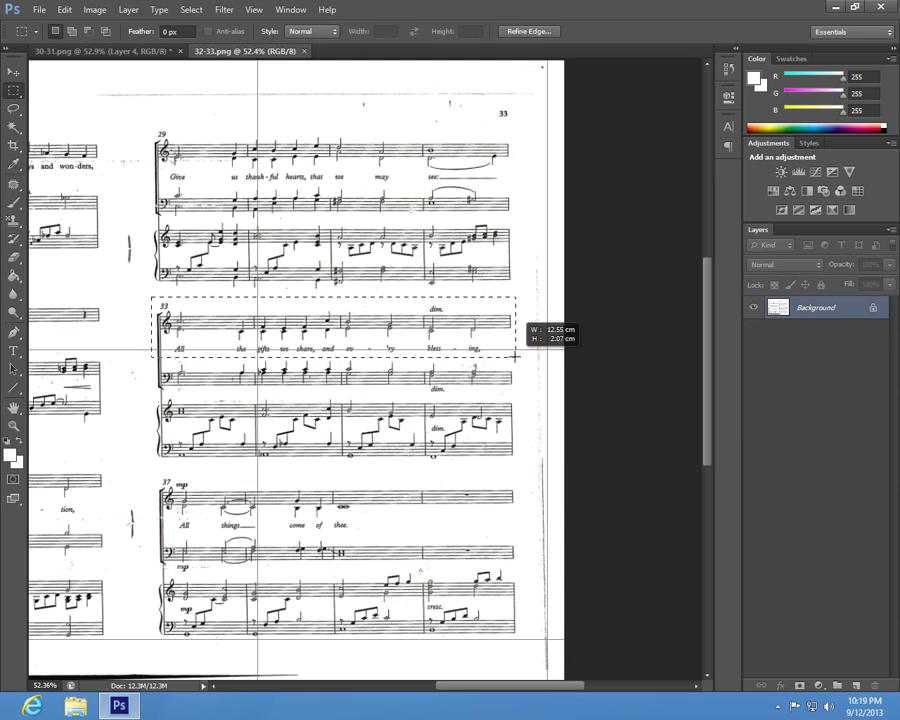
pyautogui.press('alt')
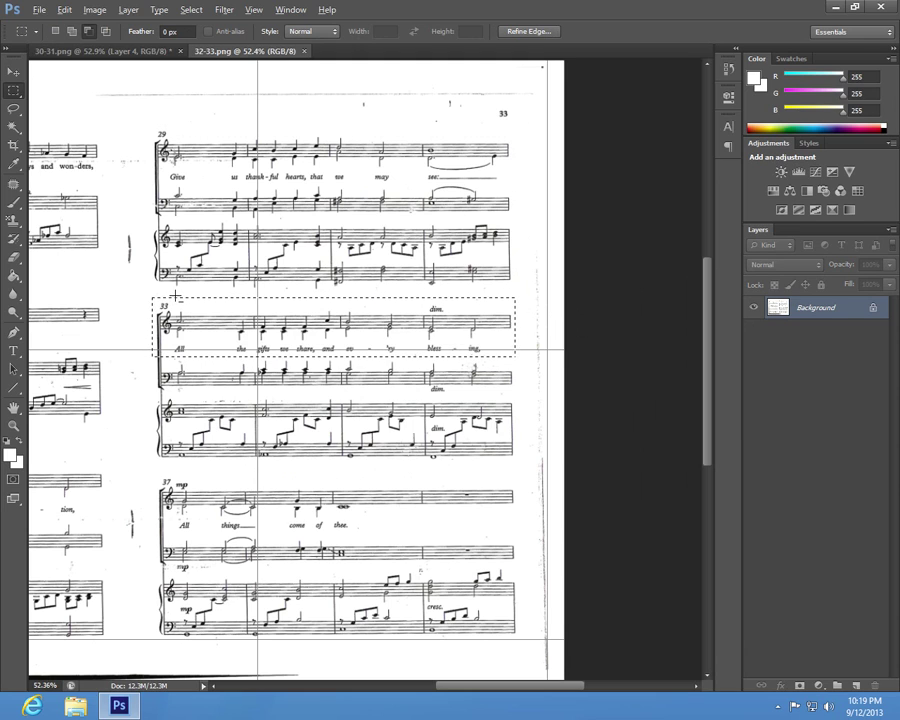
pyautogui.moveTo(172, 296); pyautogui.dragTo(518, 305)
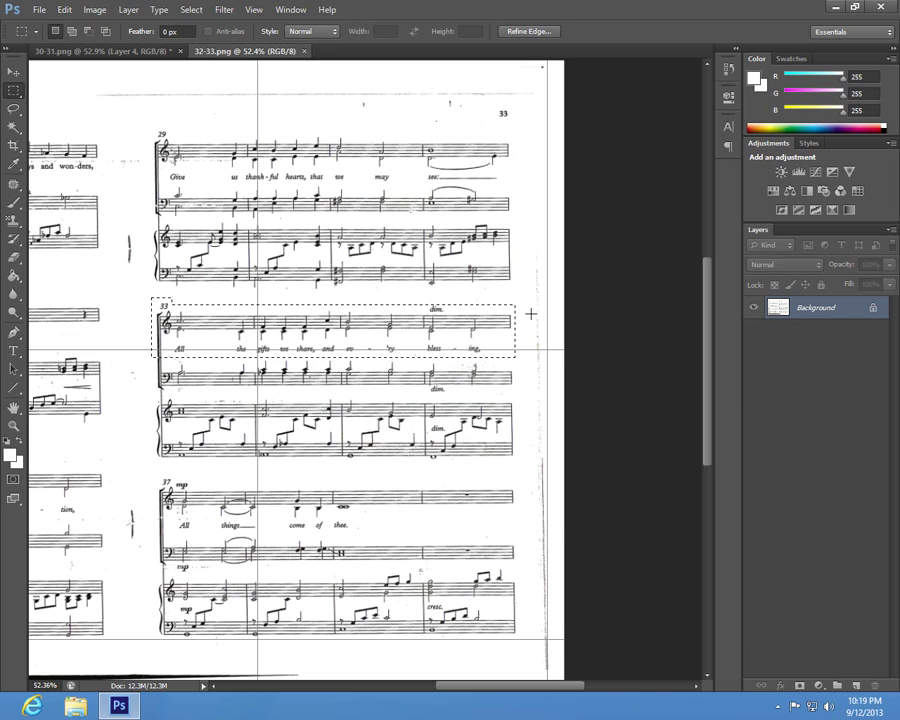
# Paste the bar 33 line into 30-31.png and position it below bar 29.
pyautogui.click(110, 51)
pyautogui.hotkey('ctrl', 'v')
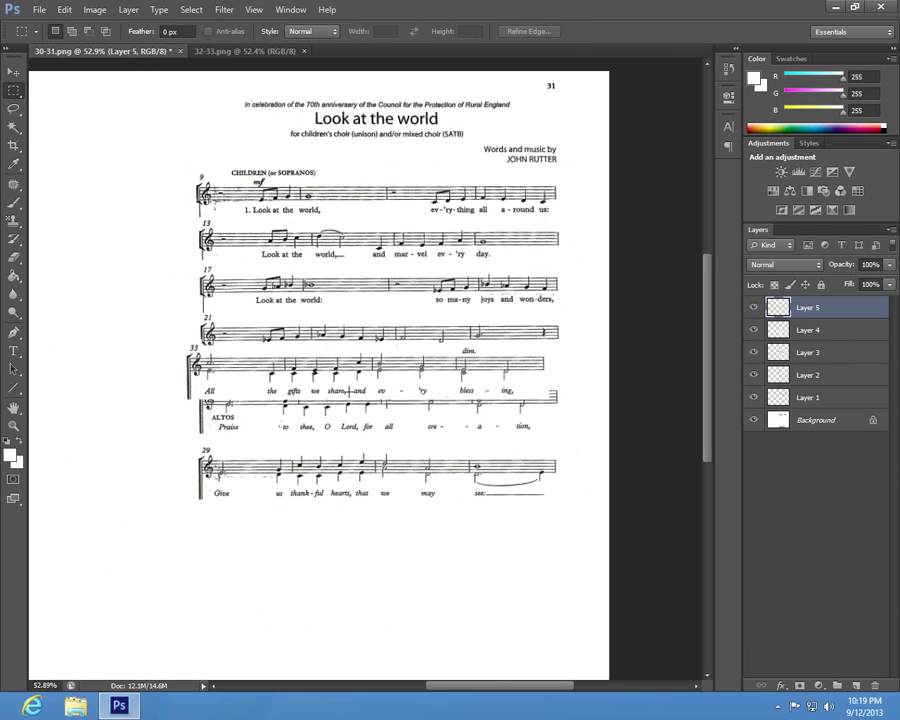
pyautogui.press('v')
pyautogui.moveTo(363, 373); pyautogui.dragTo(374, 541)
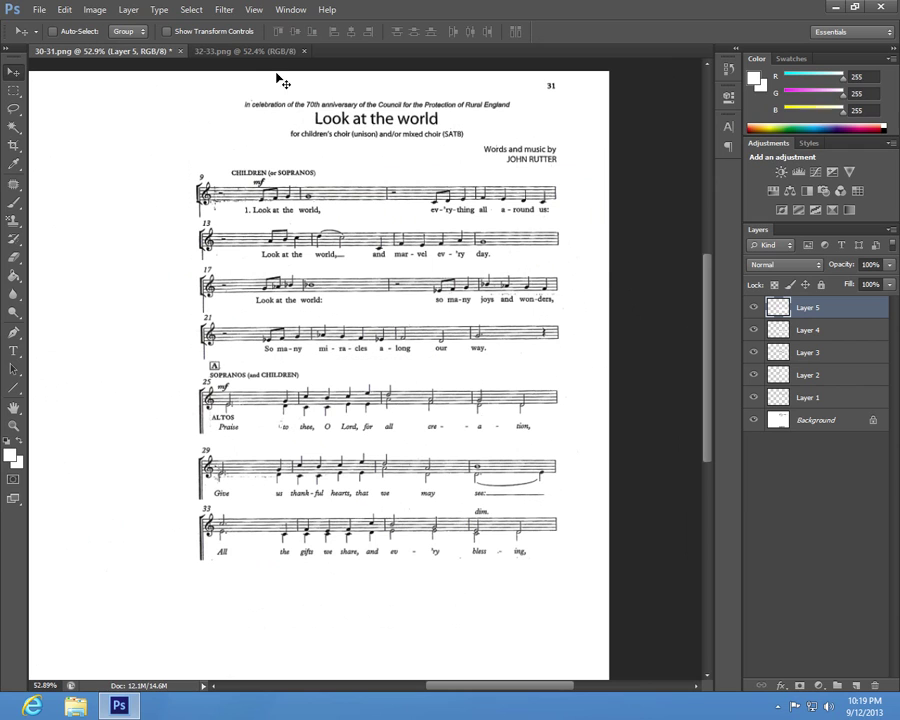
pyautogui.click(252, 51)
# In 32-33.png, select the bar 37 'All things come of thee' line with lyrics, minus a top strip.
pyautogui.moveTo(705, 356); pyautogui.dragTo(705, 402)
pyautogui.press('m')
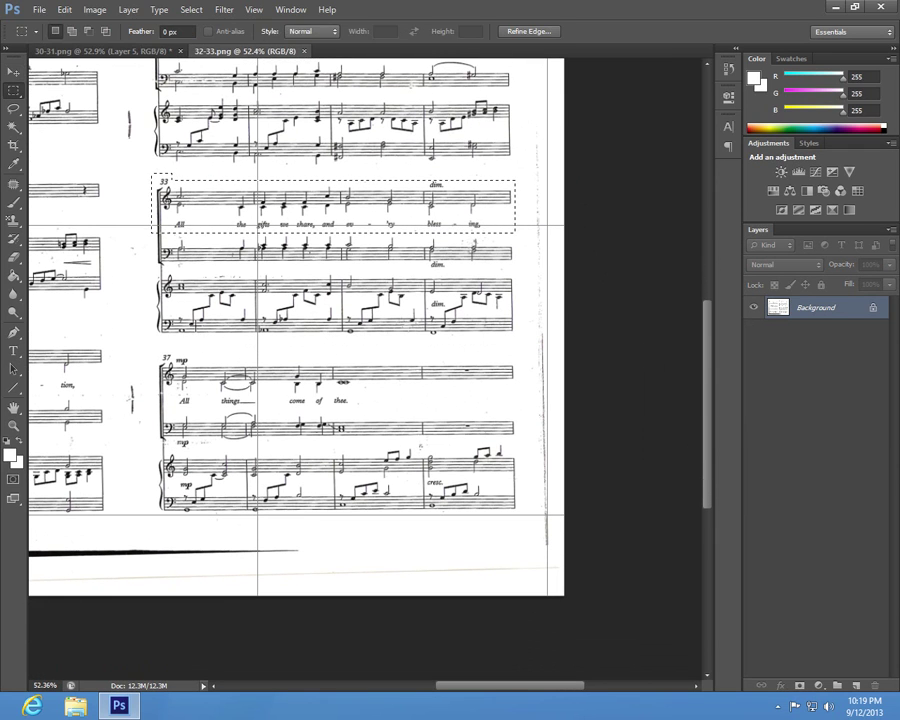
pyautogui.moveTo(152, 349); pyautogui.dragTo(515, 400)
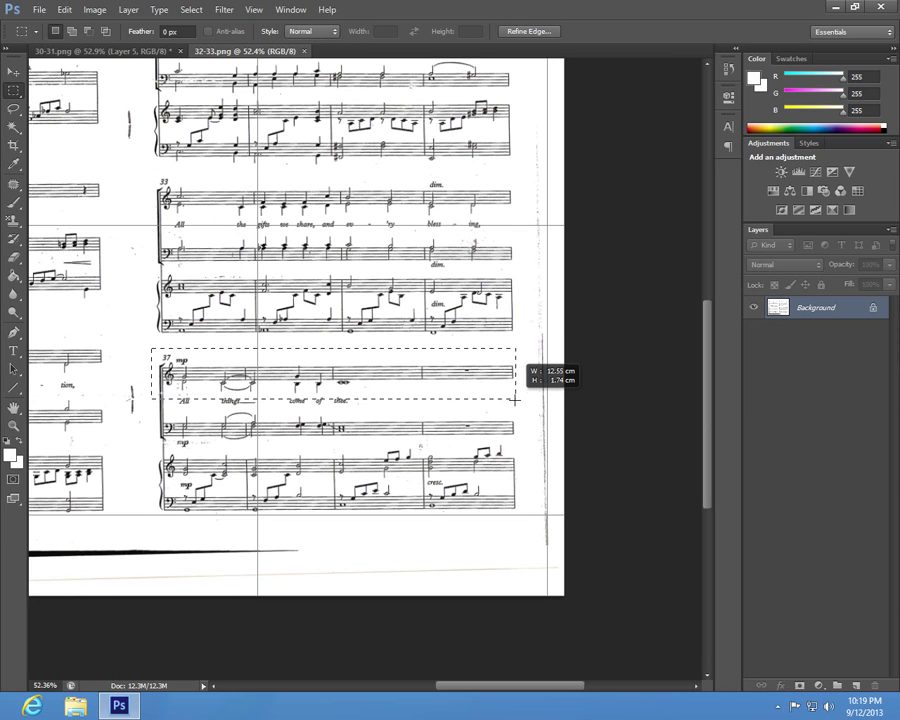
pyautogui.moveTo(515, 400); pyautogui.dragTo(515, 406)
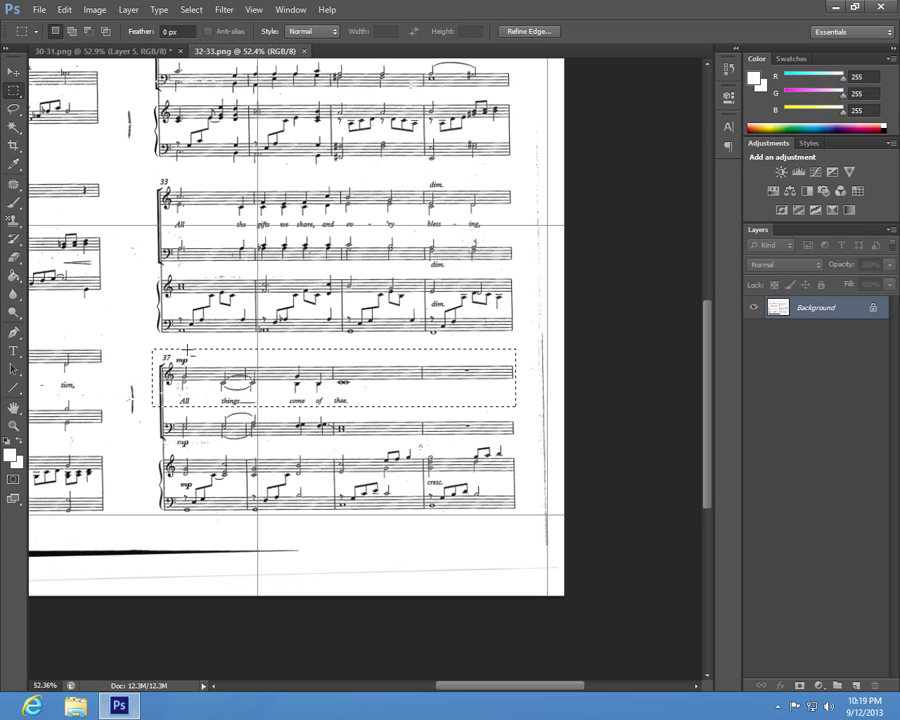
pyautogui.moveTo(190, 343); pyautogui.dragTo(527, 359)
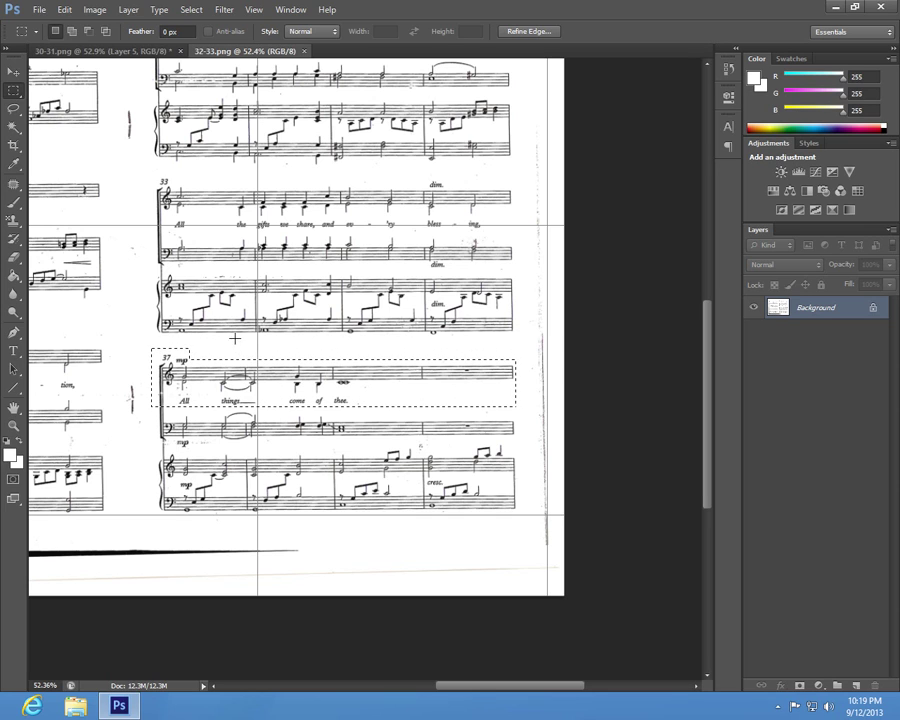
# Paste the bar 37 line into 30-31.png and align it beneath bar 33.
pyautogui.click(100, 50)
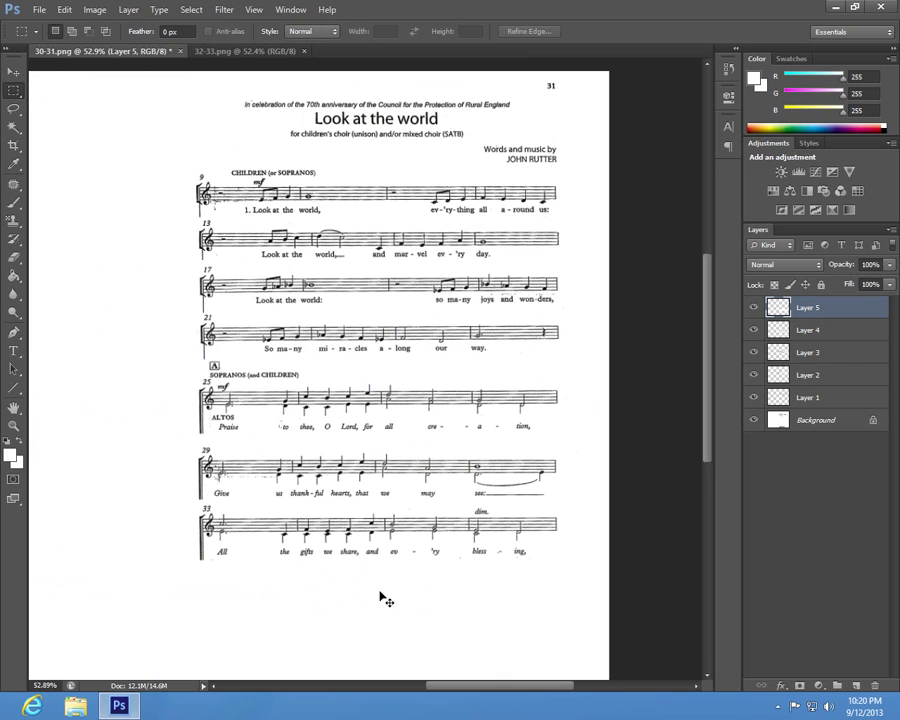
pyautogui.hotkey('ctrl', 'v')
pyautogui.press('v')
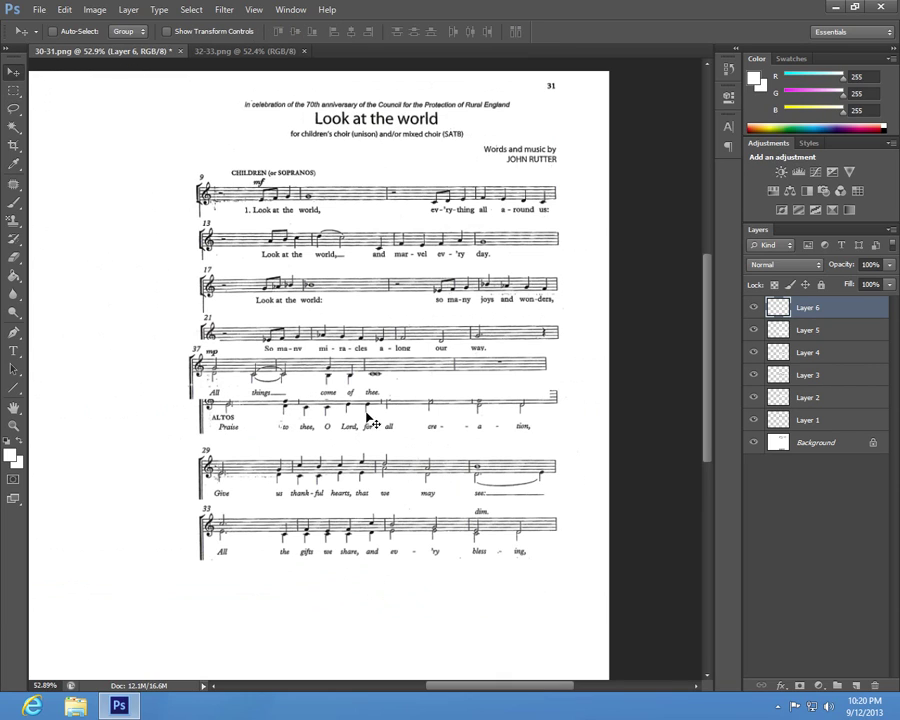
pyautogui.moveTo(360, 386); pyautogui.dragTo(365, 604)
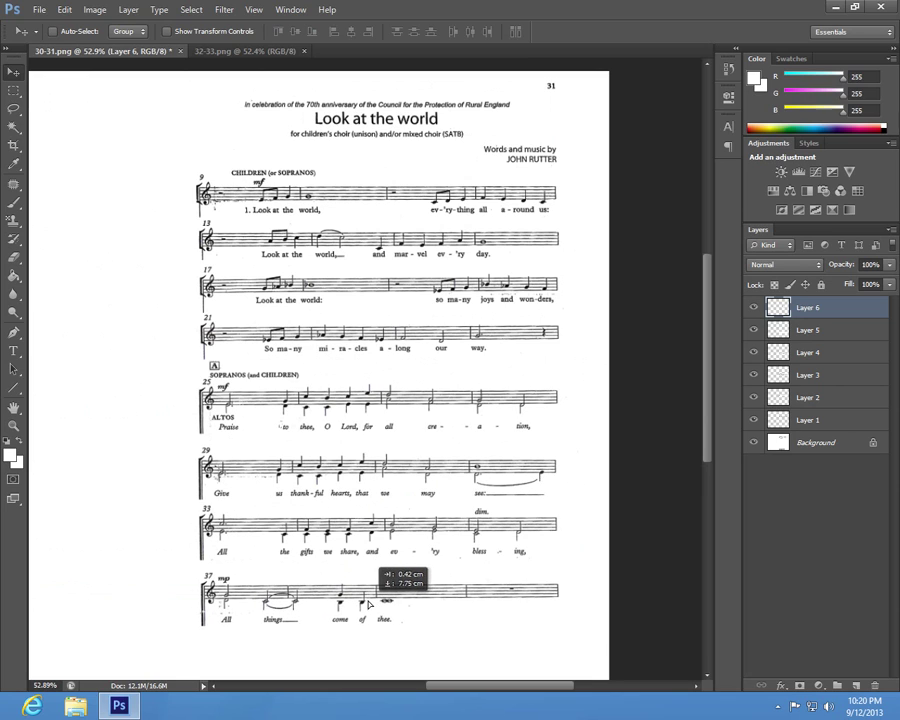
pyautogui.moveTo(365, 604); pyautogui.dragTo(372, 597)
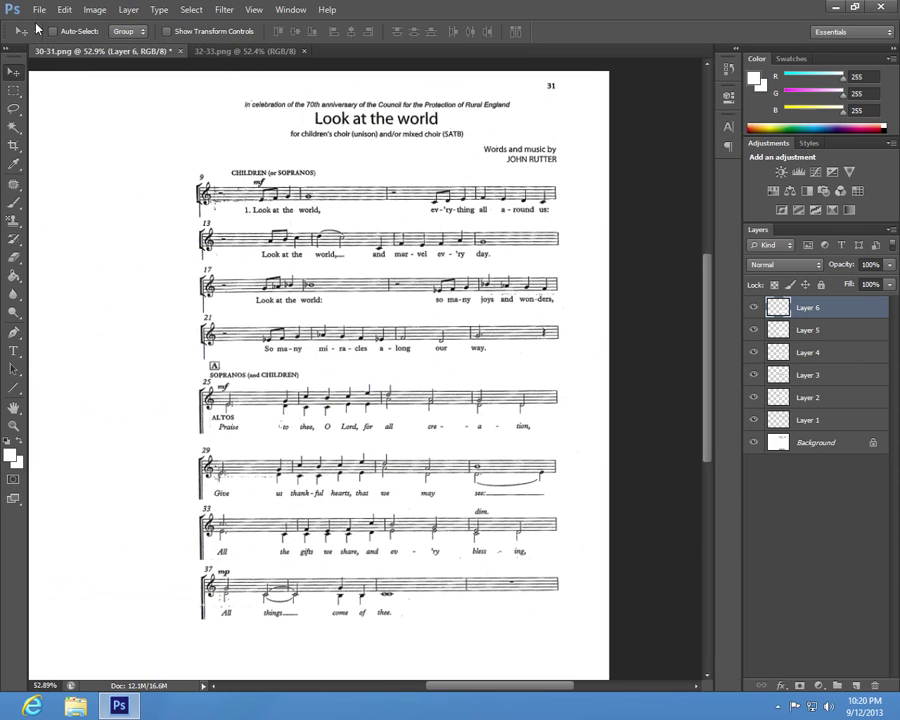
# Save page 31 in PNG format, overwriting the existing 30-31.png with default compression.
pyautogui.click(38, 10)
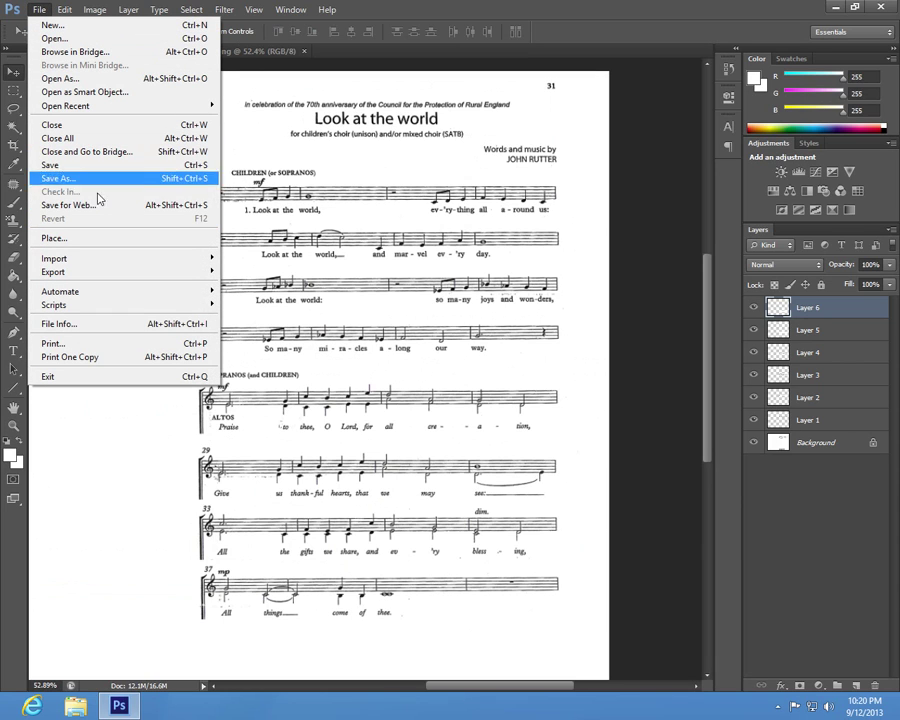
pyautogui.click(88, 165)
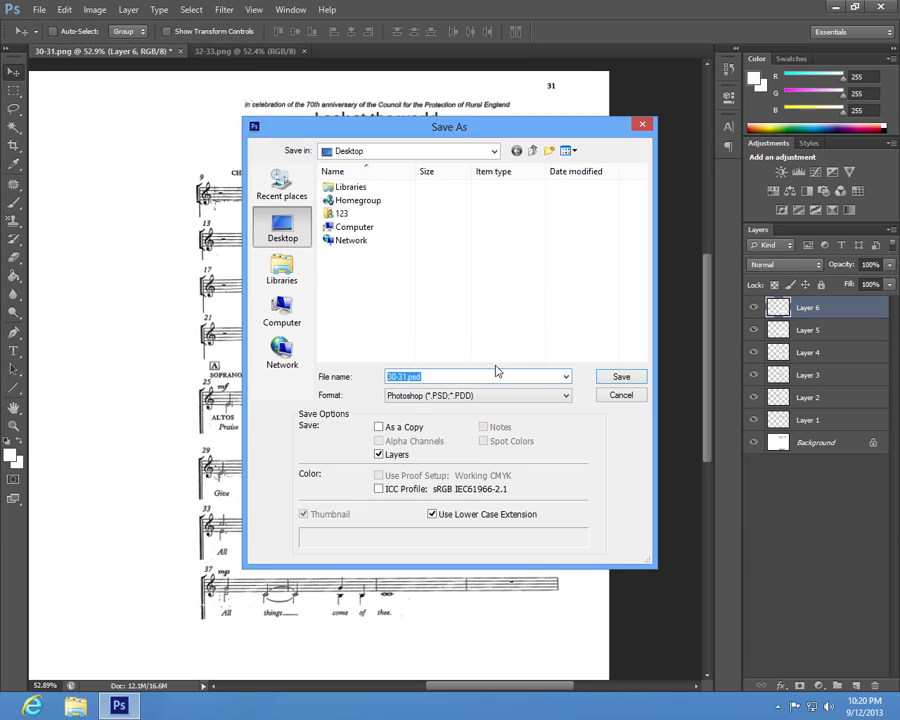
pyautogui.click(537, 400)
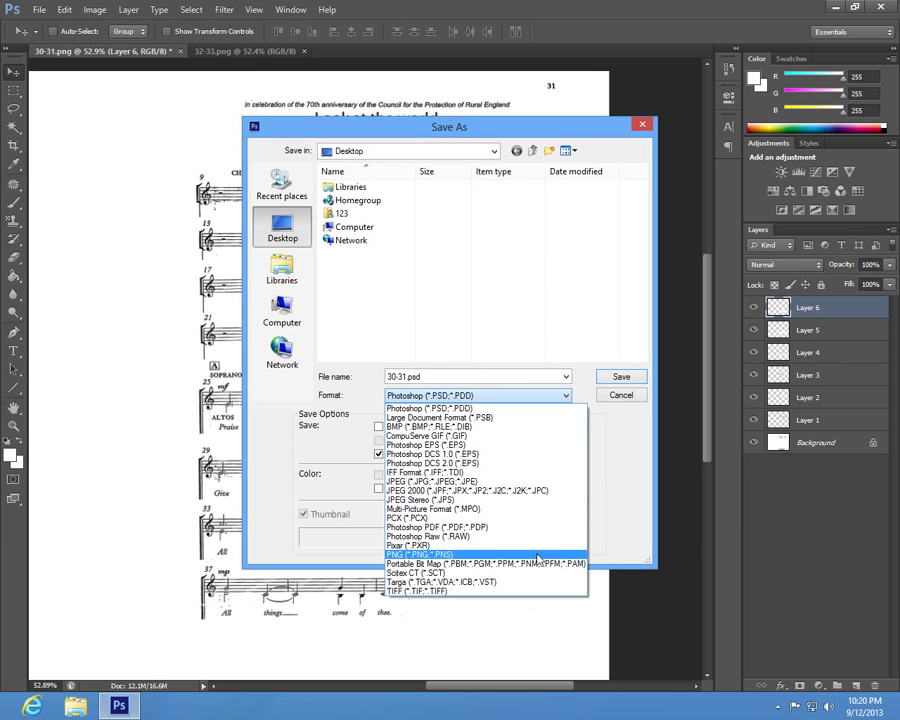
pyautogui.click(560, 541)
pyautogui.click(626, 380)
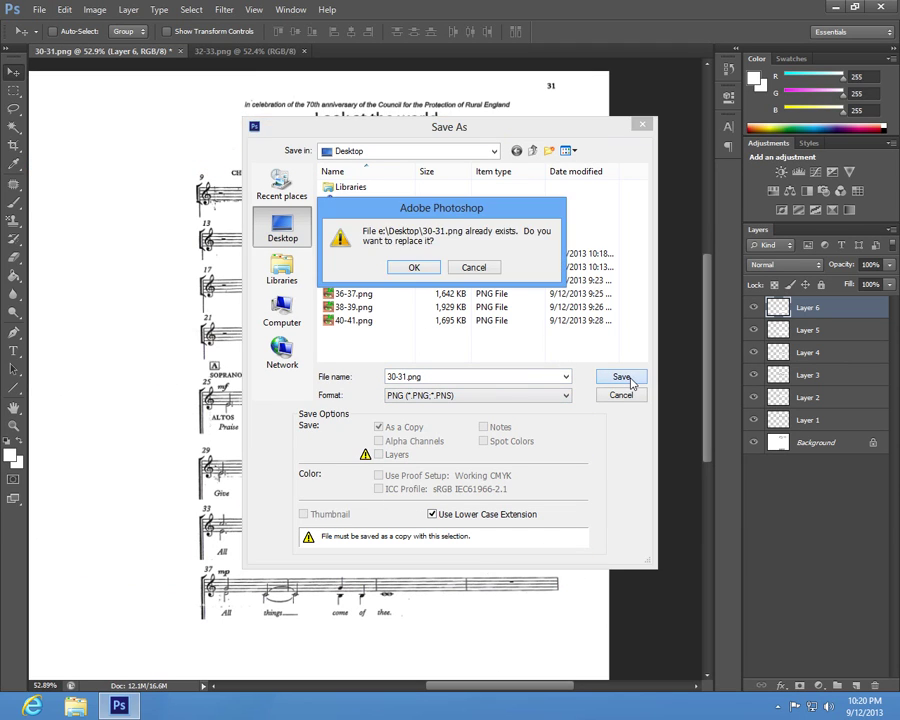
pyautogui.click(405, 267)
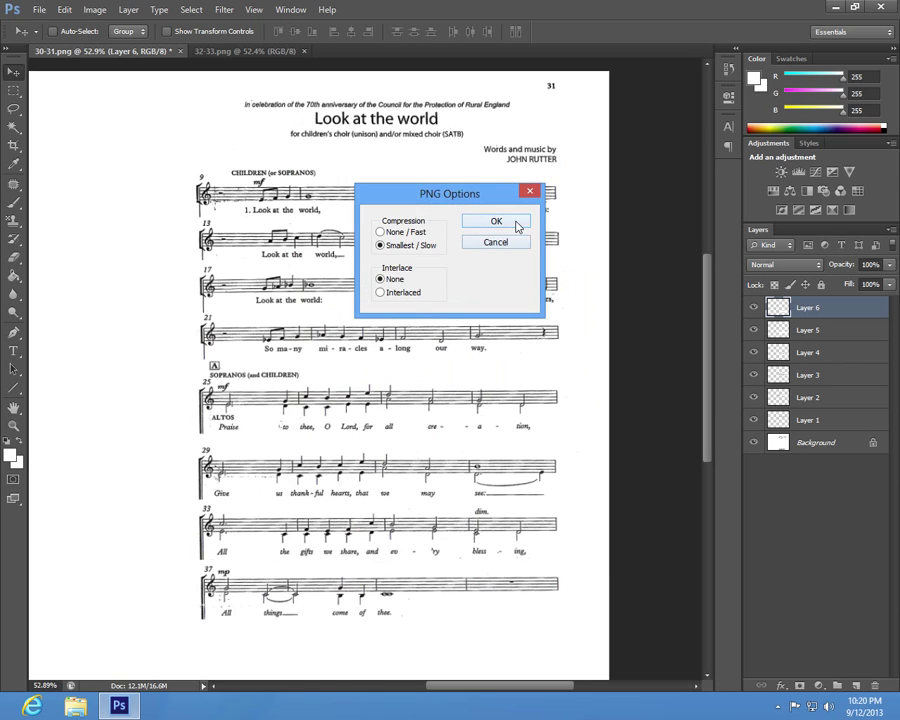
pyautogui.click(516, 224)
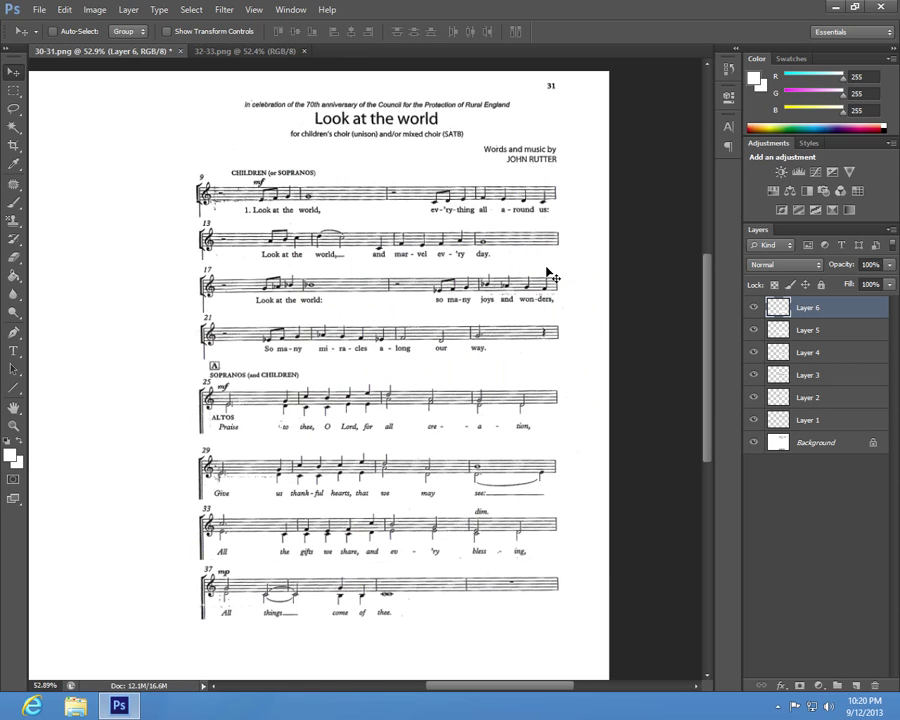